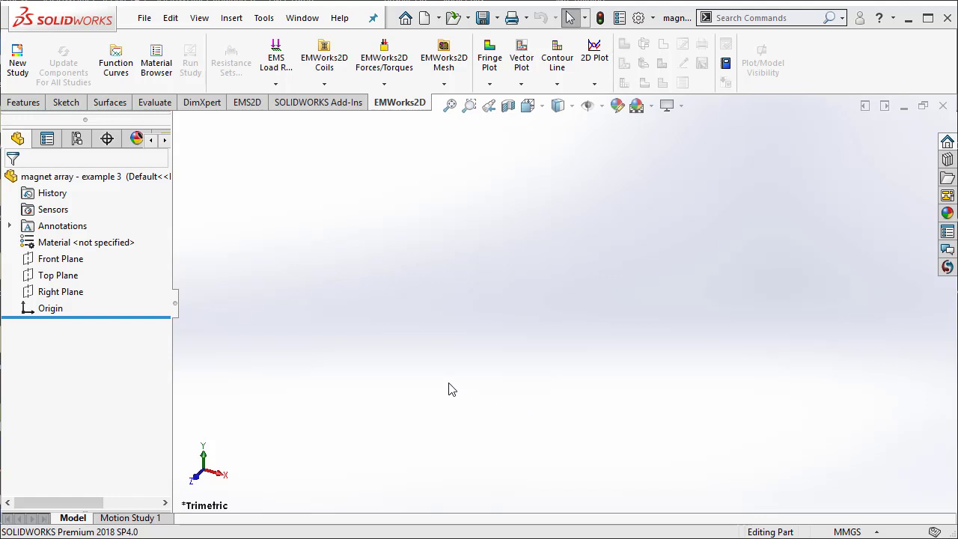
Start a sketch on the Front Plane and draw a corner rectangle from the origin.
right_click(73, 263)
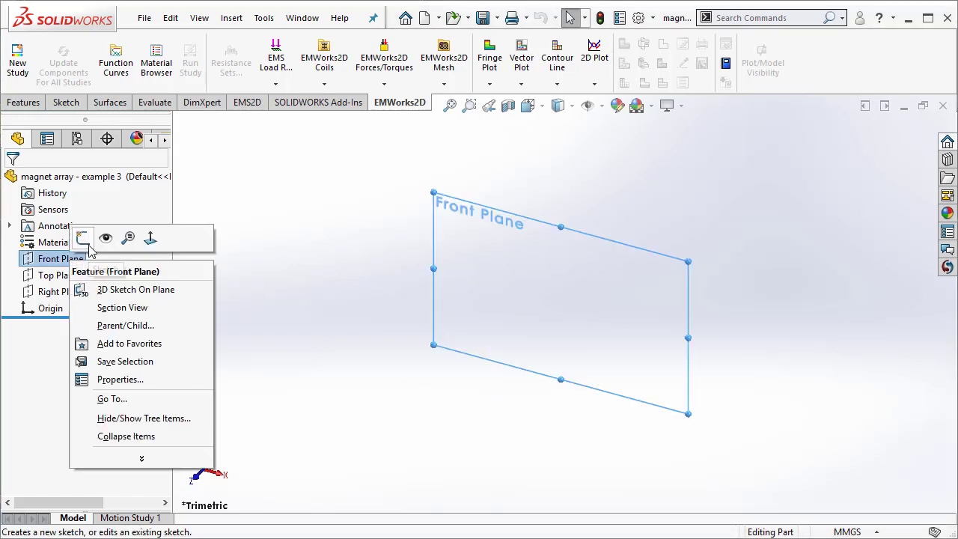
click(80, 238)
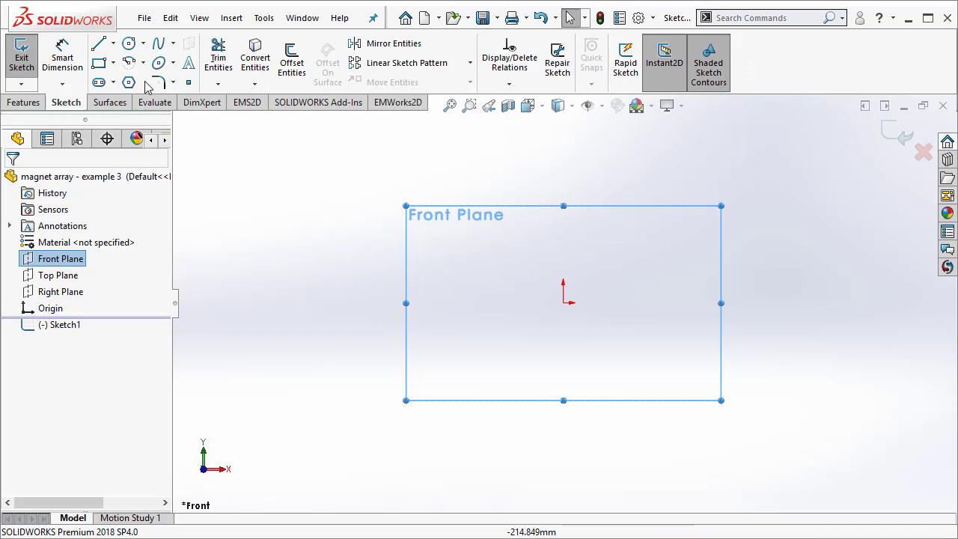
click(100, 65)
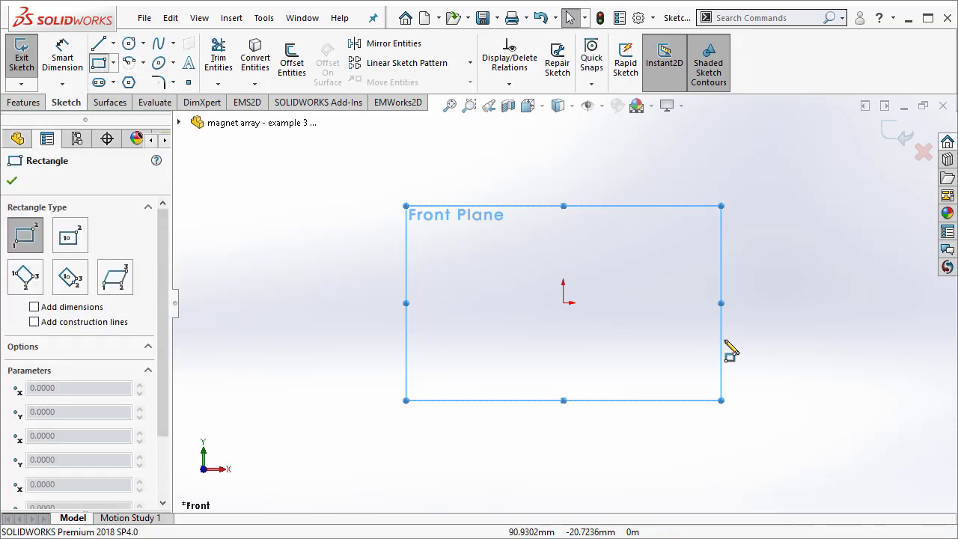
click(564, 303)
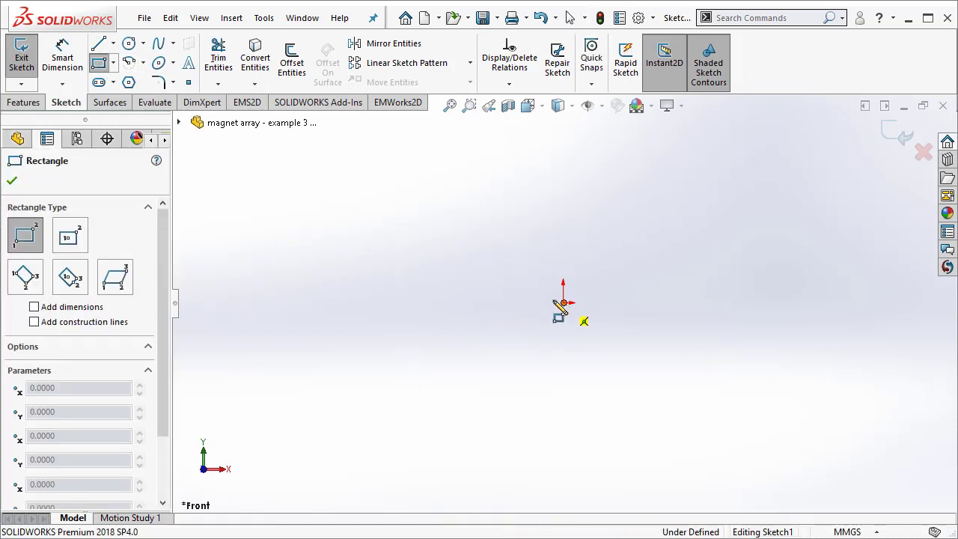
click(488, 231)
key(Escape)
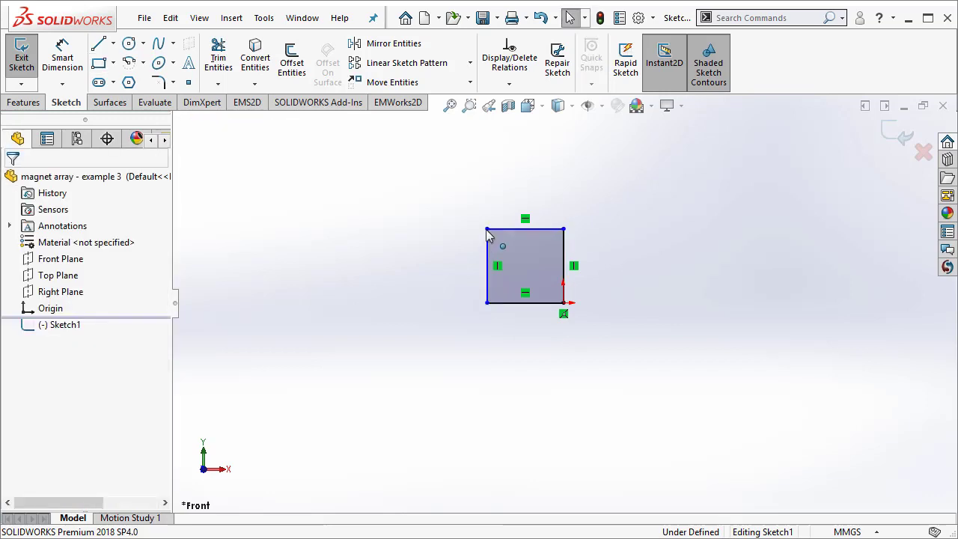
Dimension the square's width and height to 1 in (25.40 mm) each.
click(64, 60)
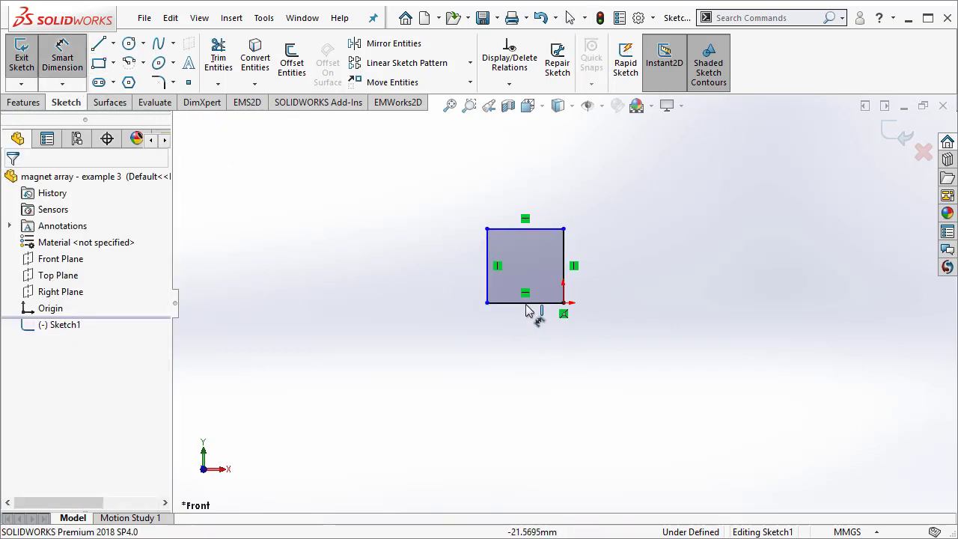
click(530, 304)
click(521, 344)
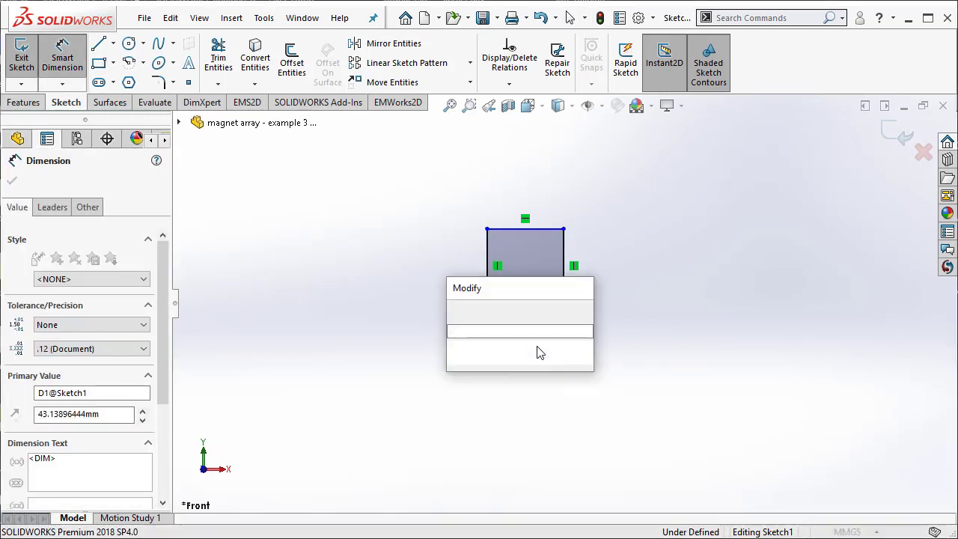
text(1in)
key(Return)
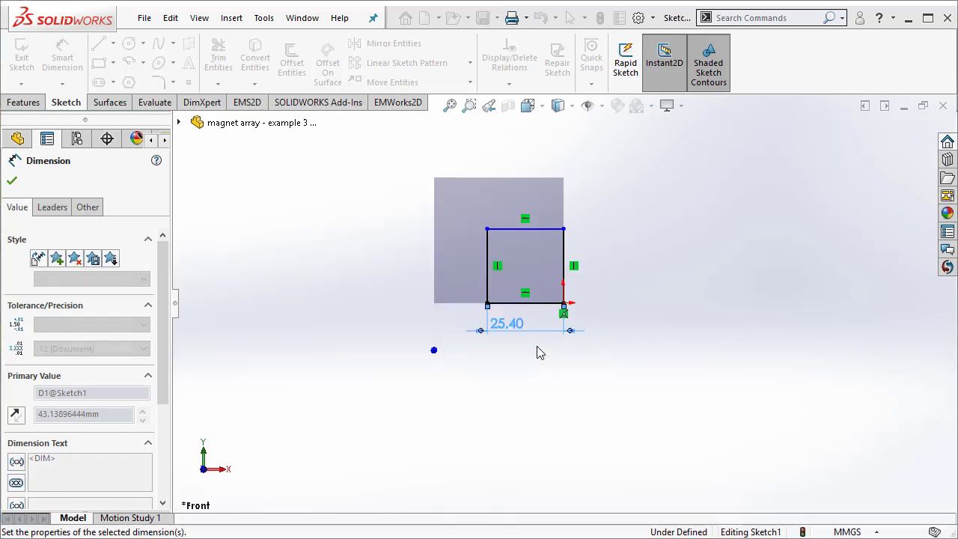
click(489, 276)
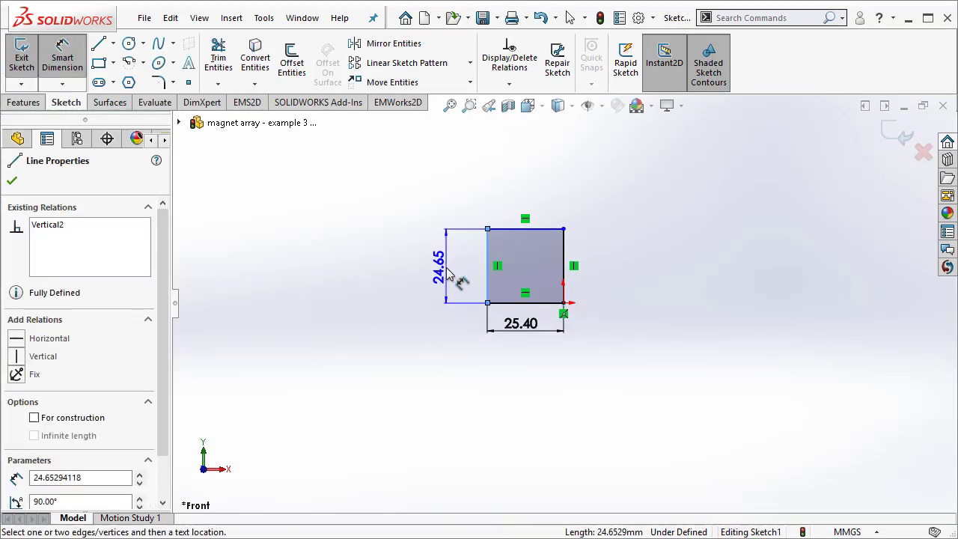
click(447, 276)
text(1in)
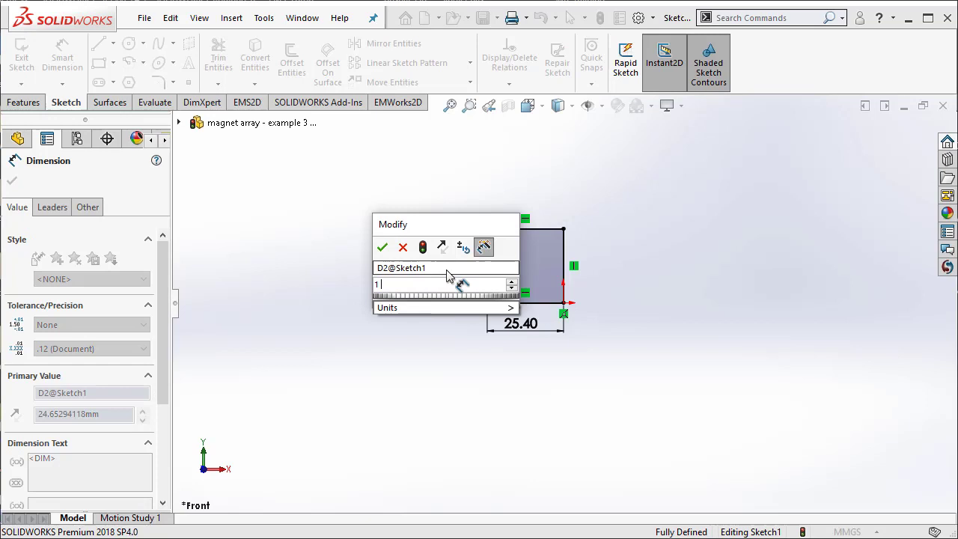
key(Return)
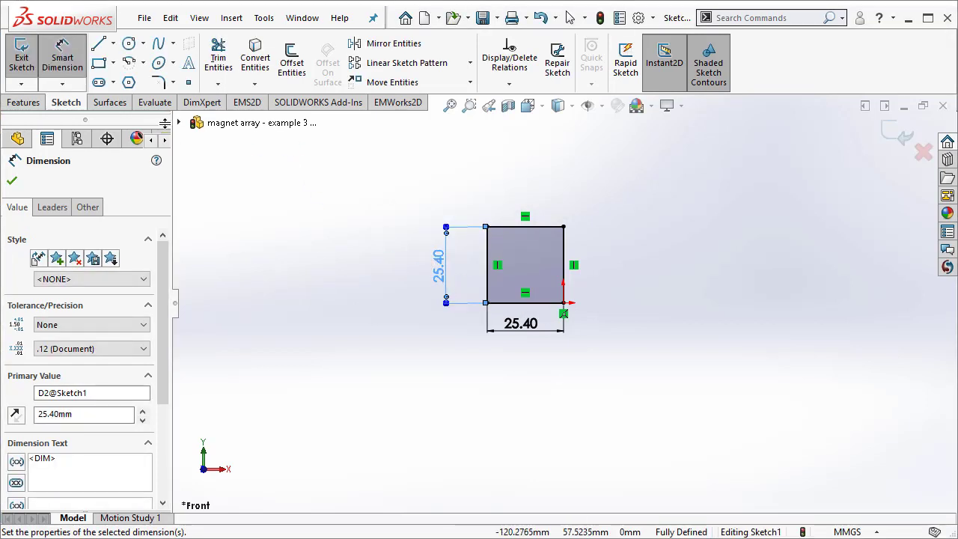
click(112, 102)
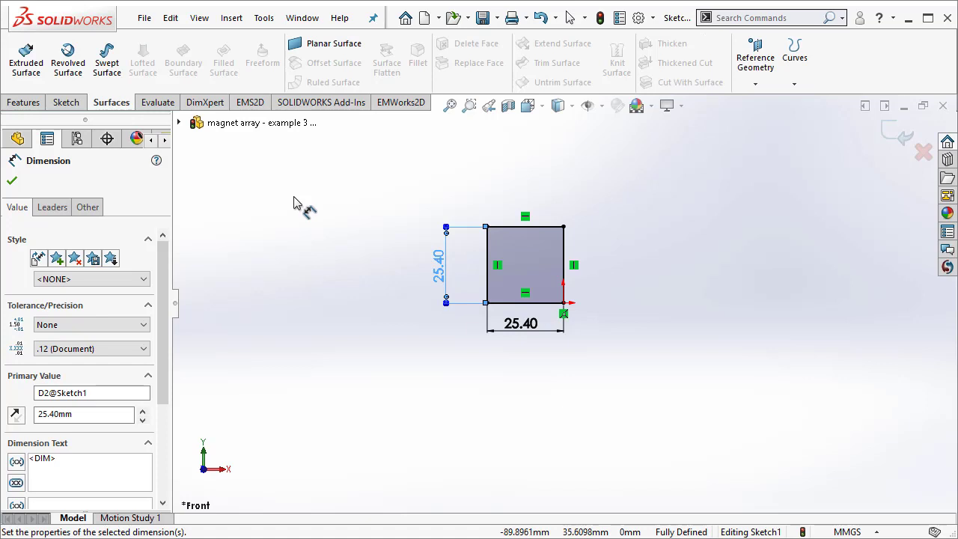
Create a Planar Surface bounded by the current square sketch.
click(323, 43)
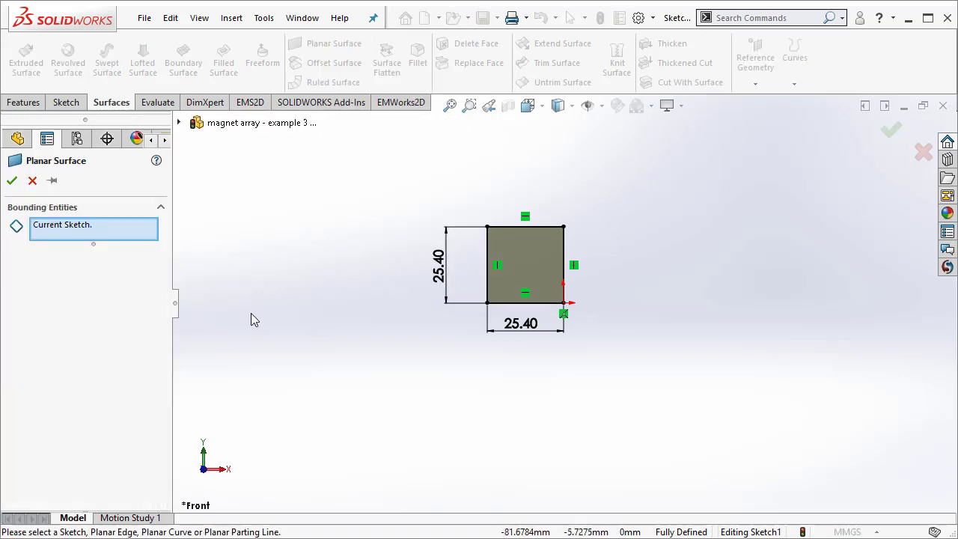
click(12, 181)
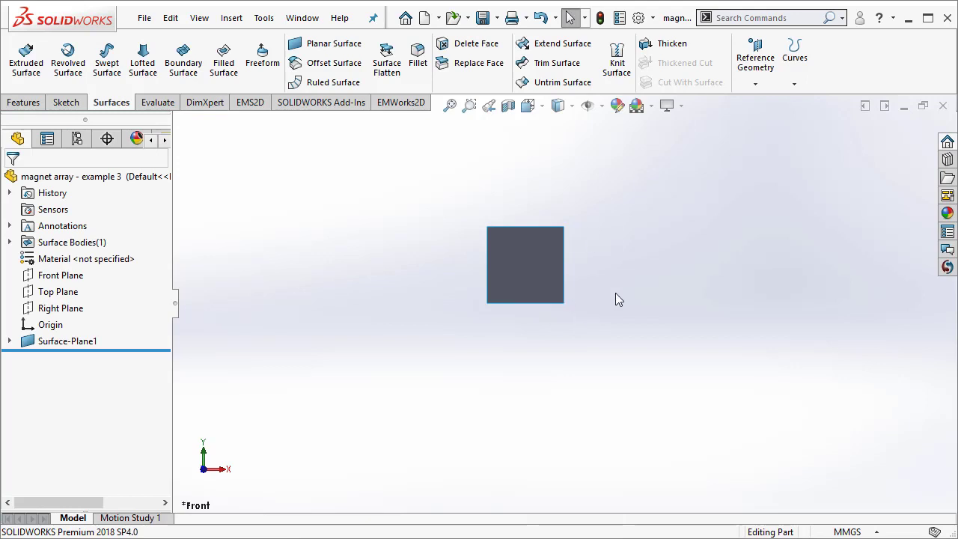
scroll(602, 309, up, 2)
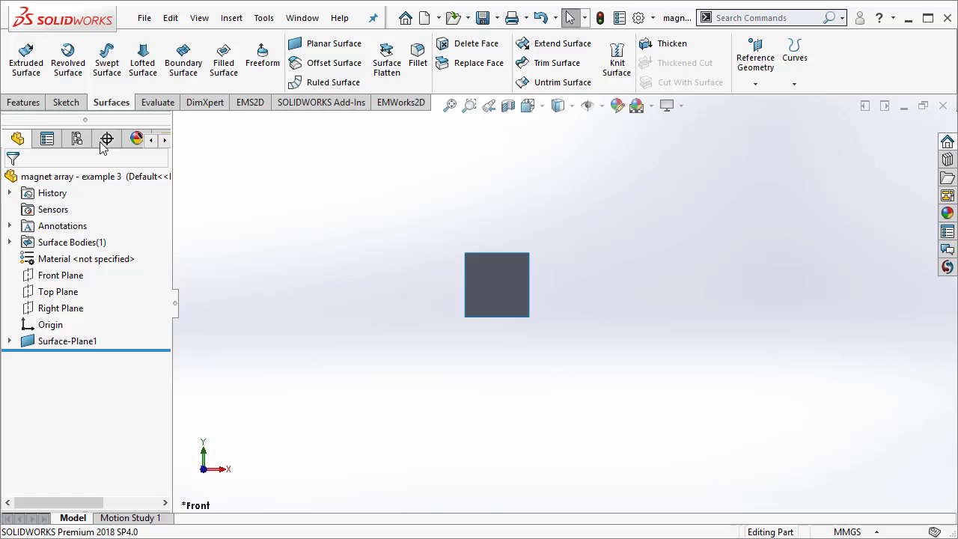
Start a linear pattern along the square's bottom edge, reversed to point right.
click(26, 103)
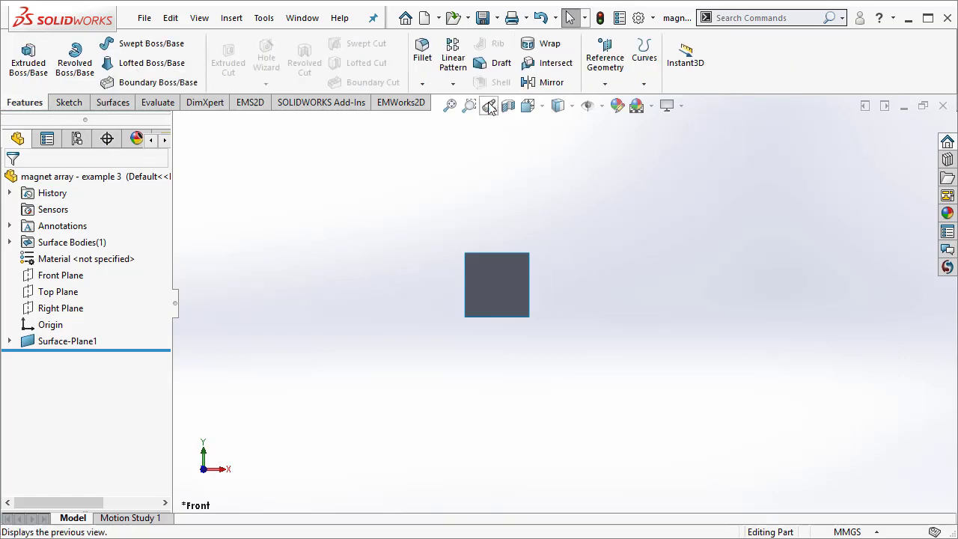
click(453, 84)
click(472, 103)
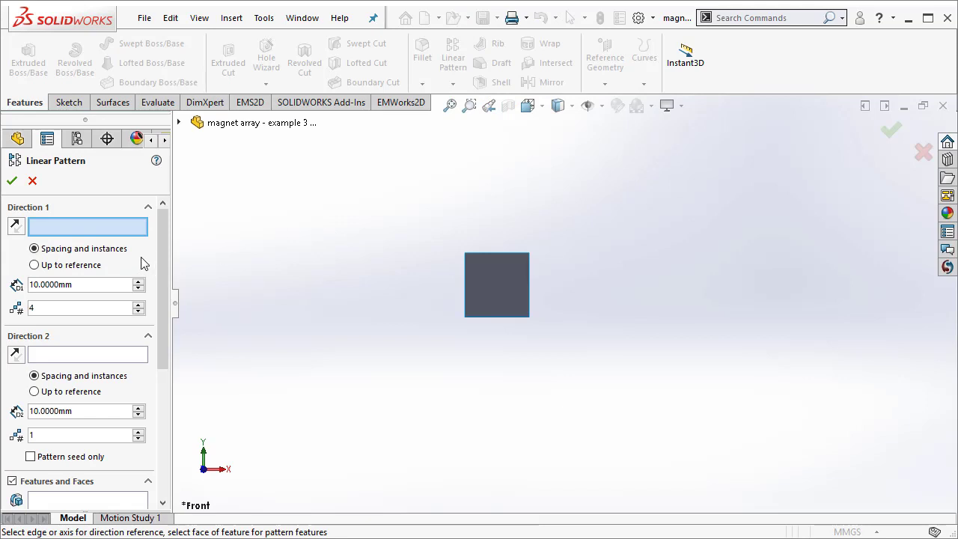
click(505, 316)
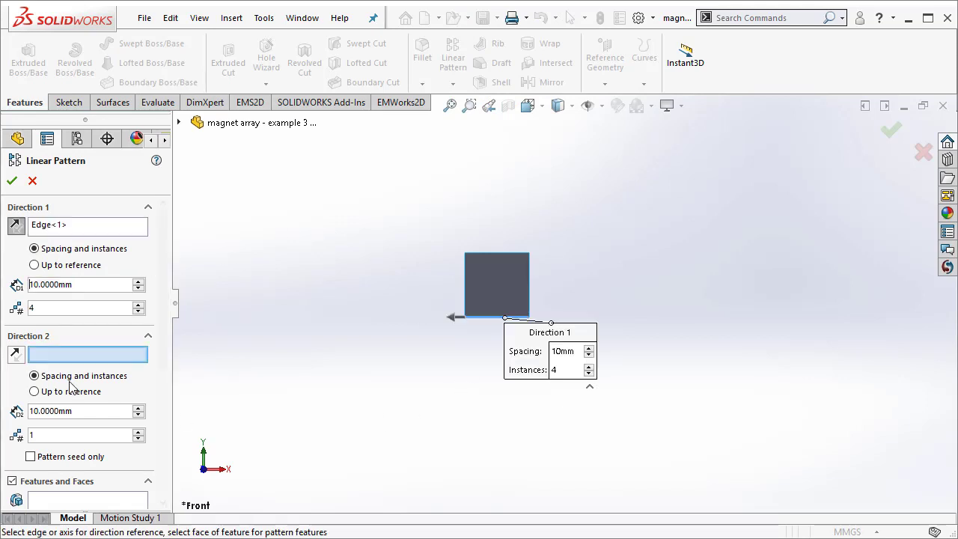
click(16, 224)
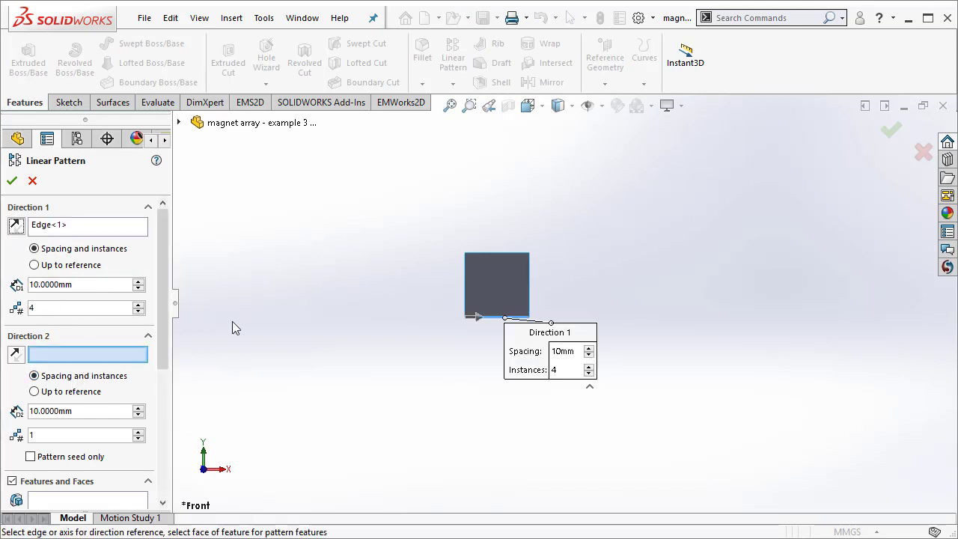
drag(164, 301, 165, 308)
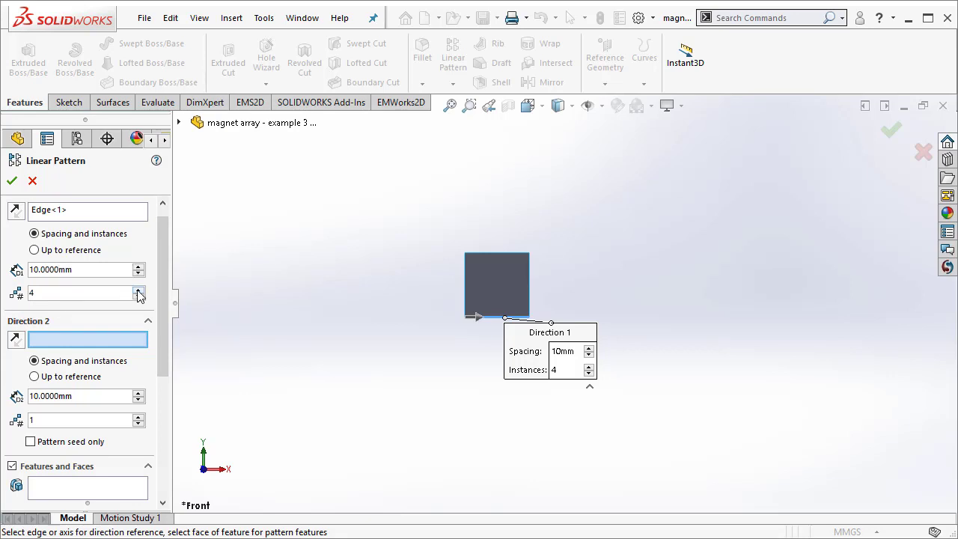
Set 5 instances at 1 in spacing, pattern the Surface-Plane1 body, and confirm.
click(138, 290)
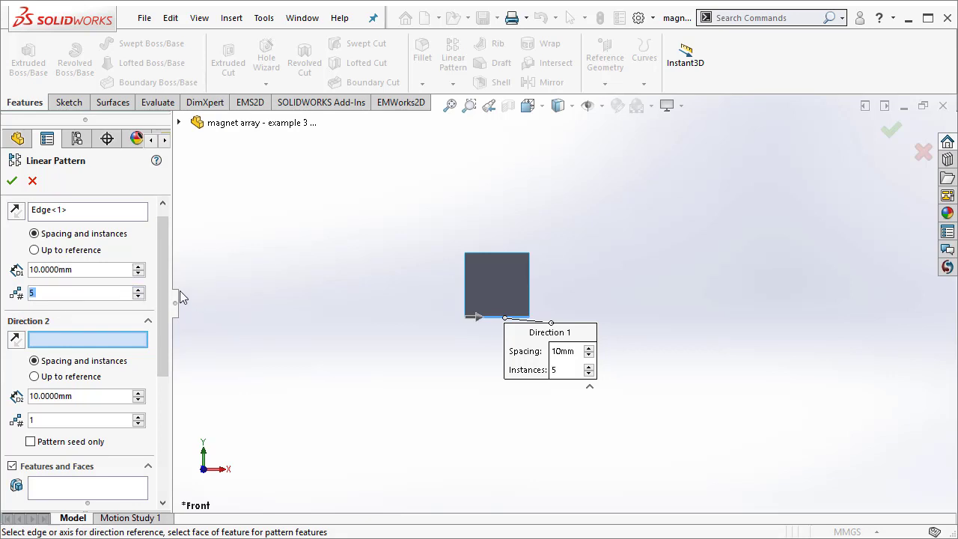
click(87, 271)
text(1 in)
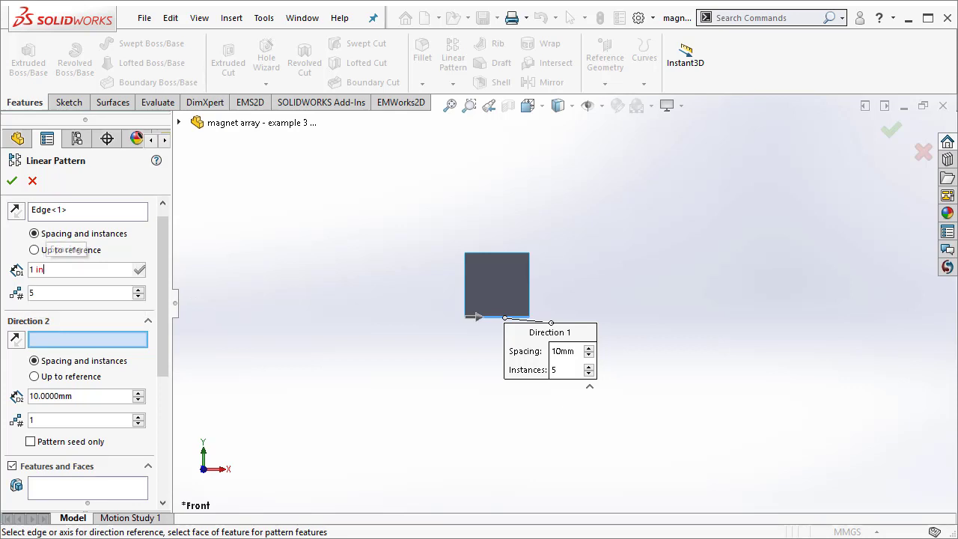
key(Return)
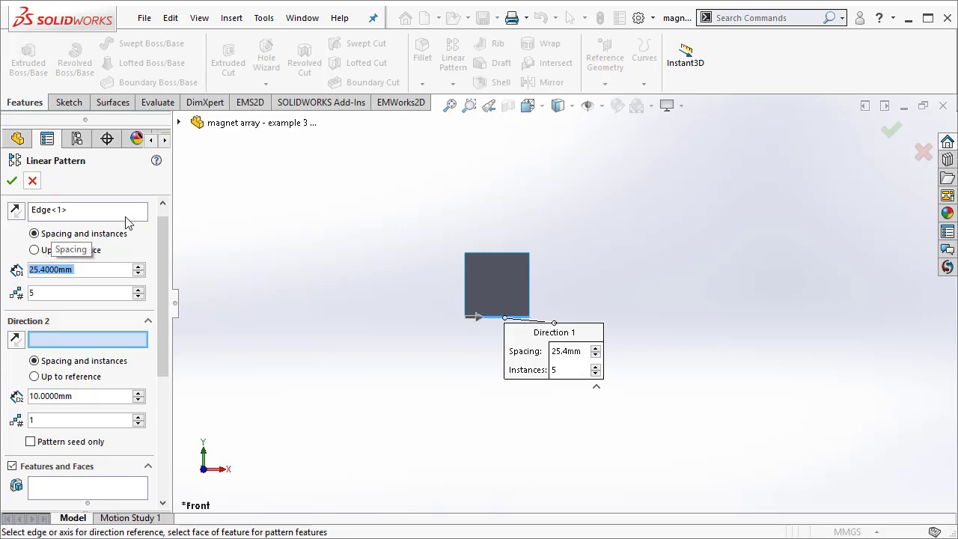
drag(161, 240, 175, 379)
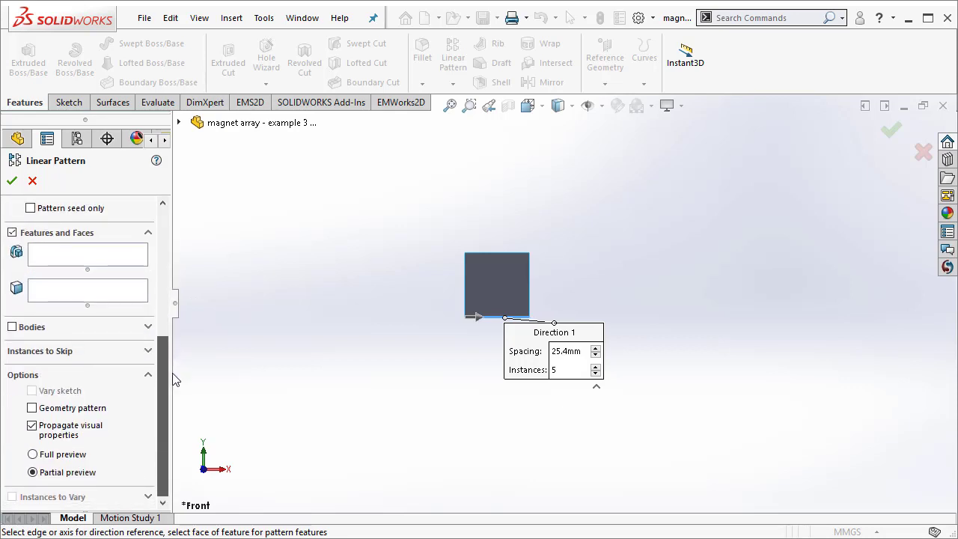
click(12, 326)
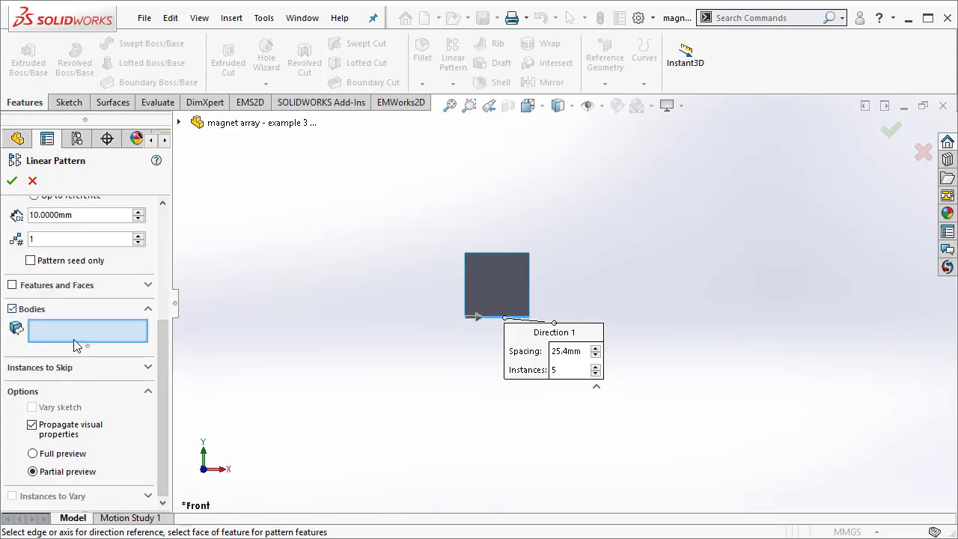
click(509, 305)
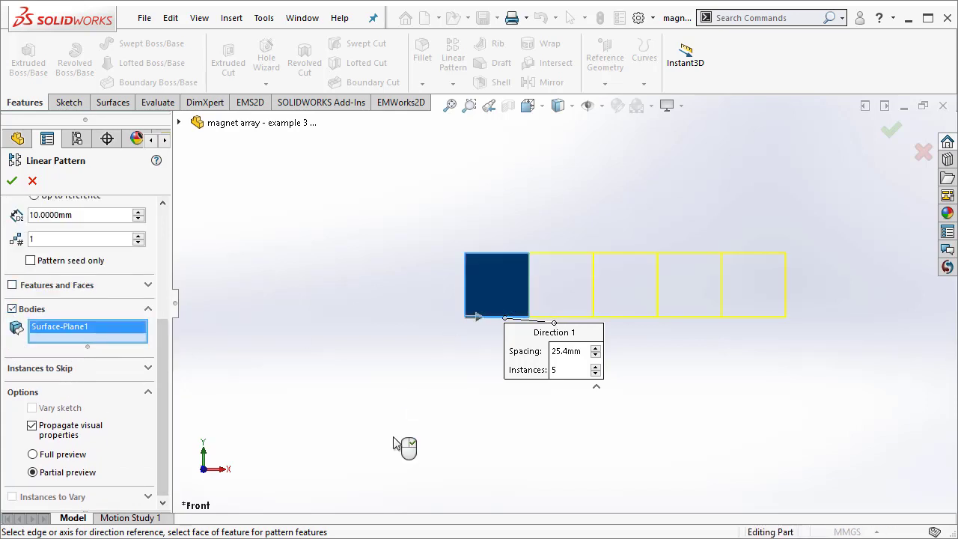
click(11, 180)
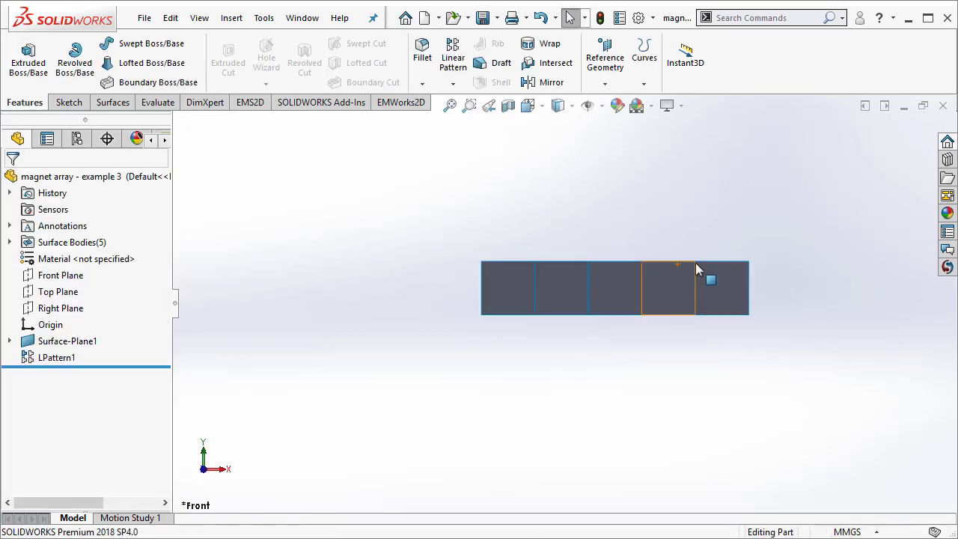
Zoom to fit the row of five square surfaces in view.
key(f)
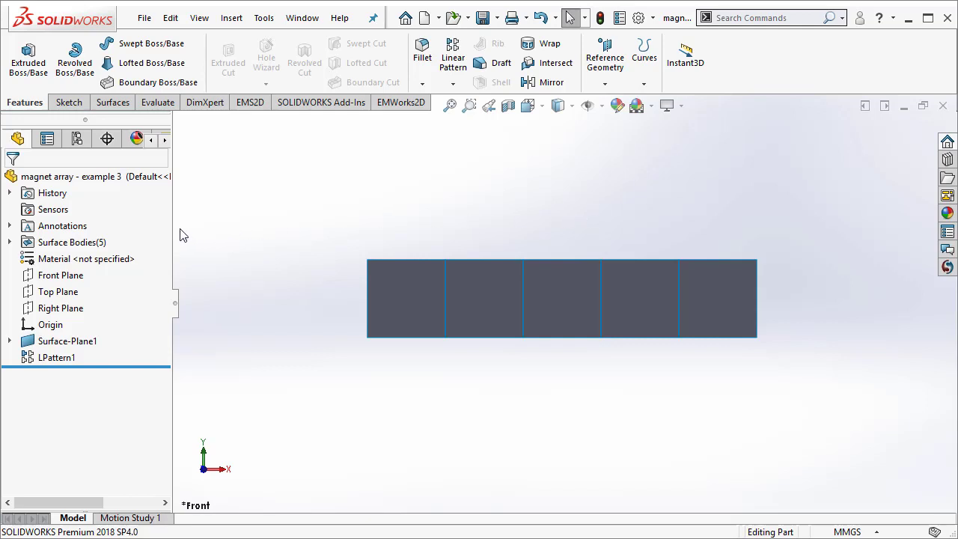
key(z)
key(z)
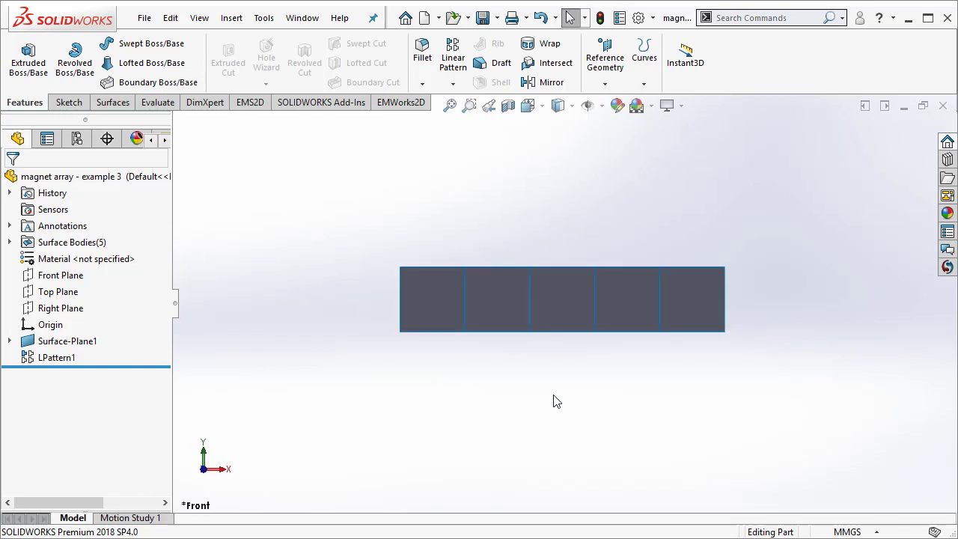
key(z)
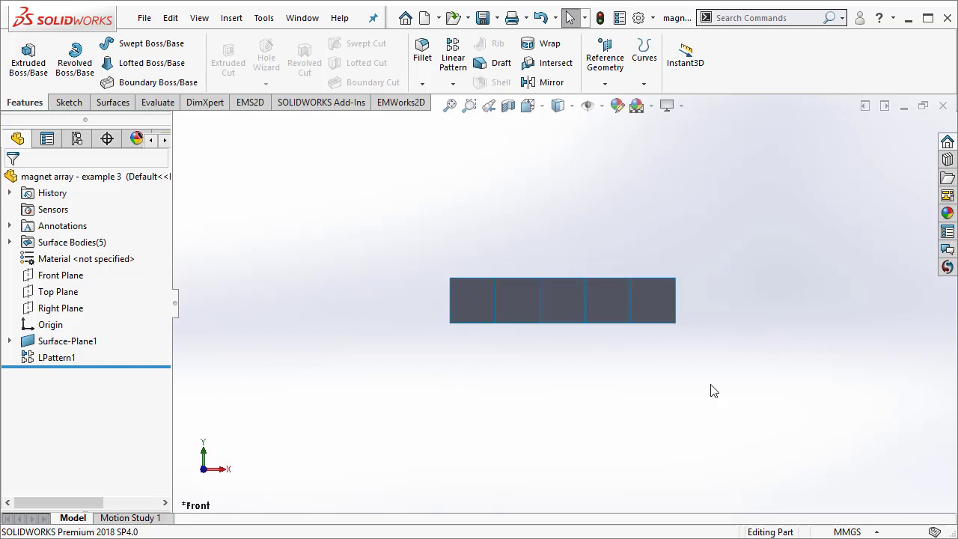
key(z)
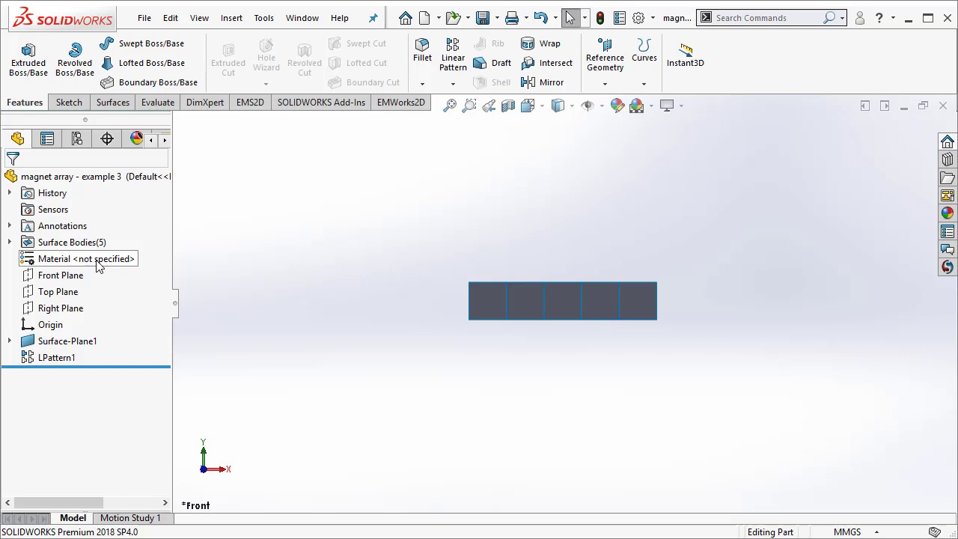
Start a new sketch on the Front Plane and view it Normal To.
right_click(51, 285)
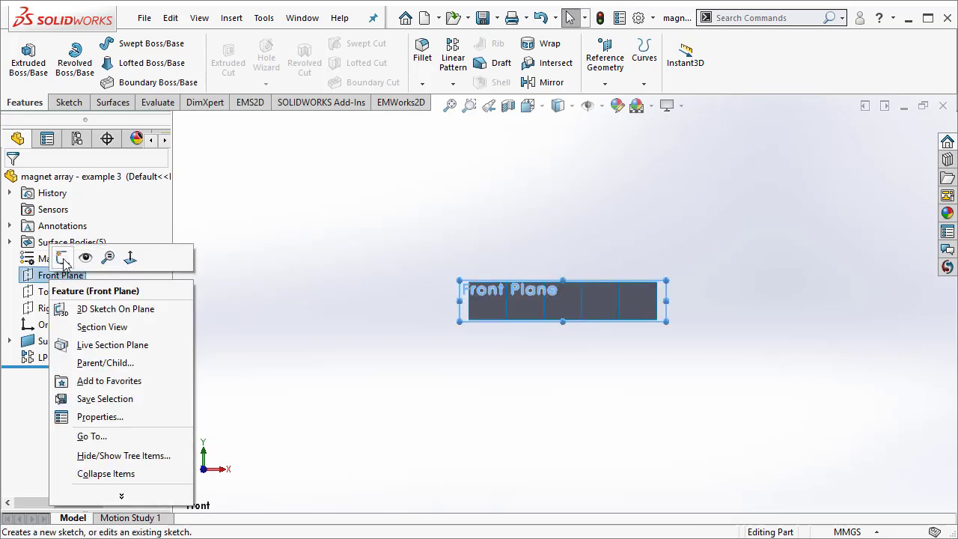
click(67, 257)
key(space)
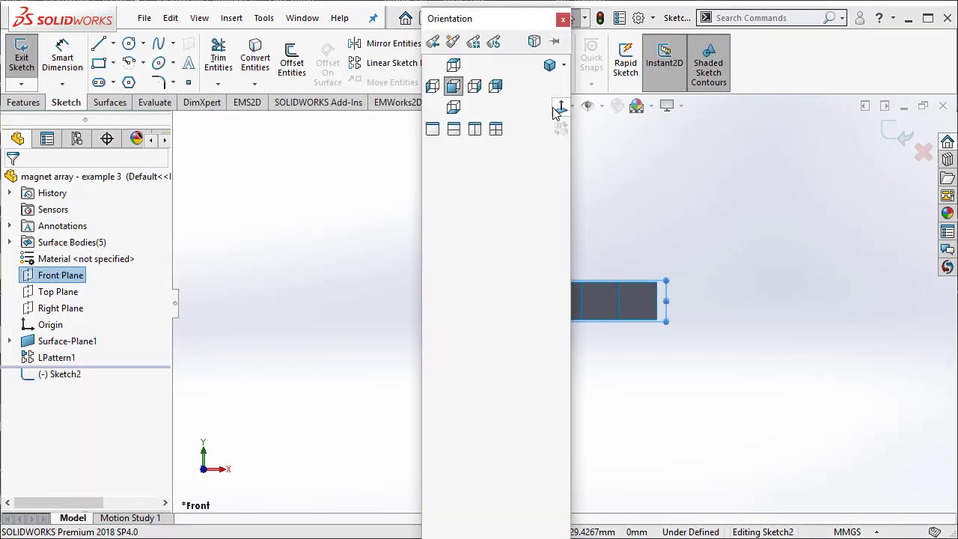
key(ctrl+8)
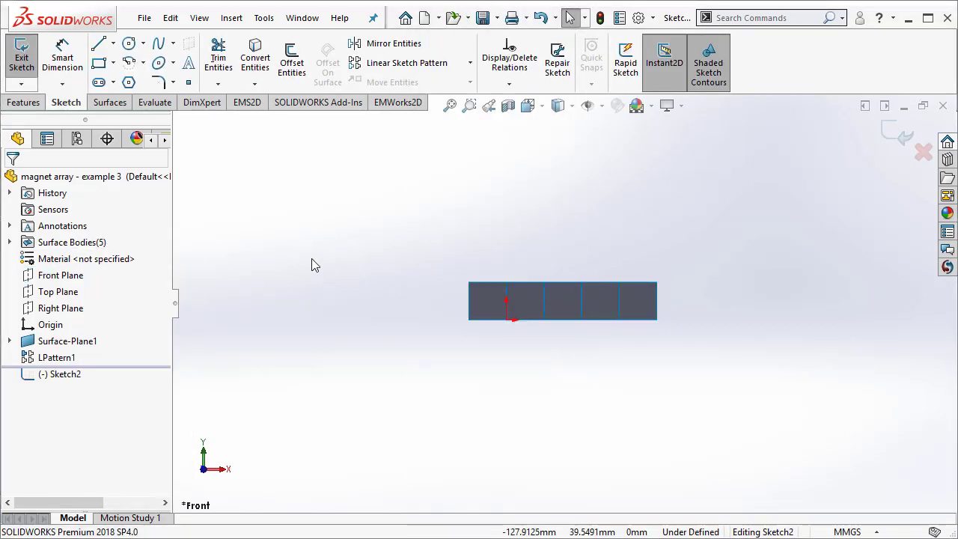
Draw a vertical centerline from the middle magnet's top edge to its bottom edge.
click(113, 43)
click(133, 80)
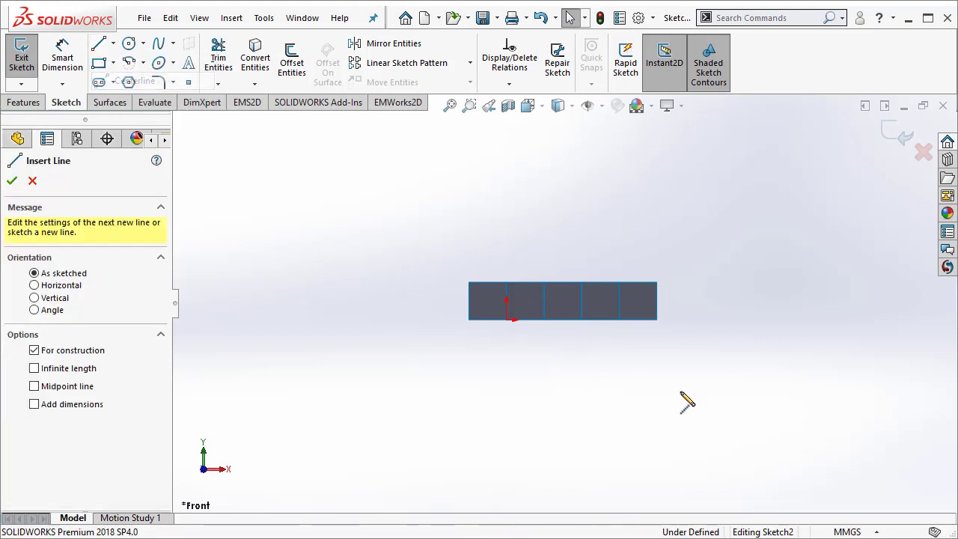
click(563, 283)
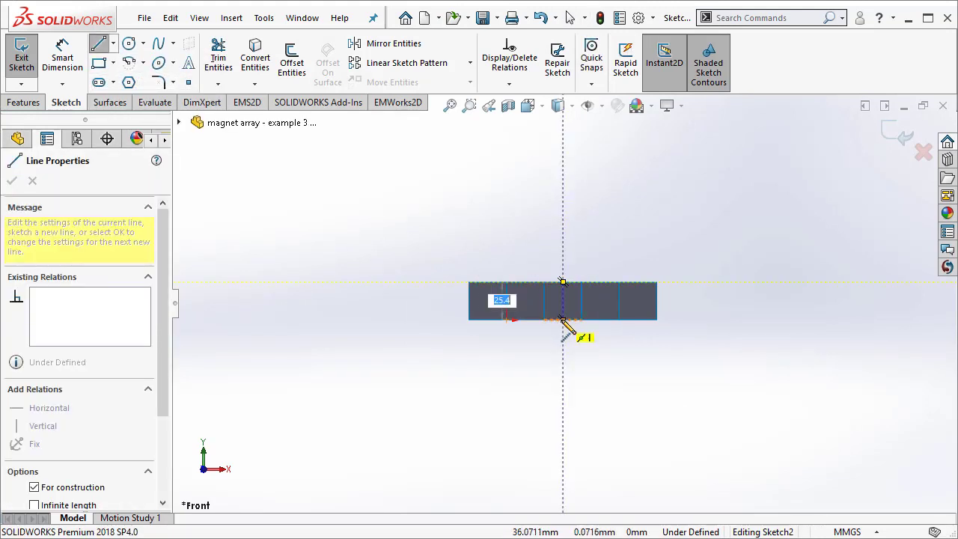
click(562, 319)
key(Escape)
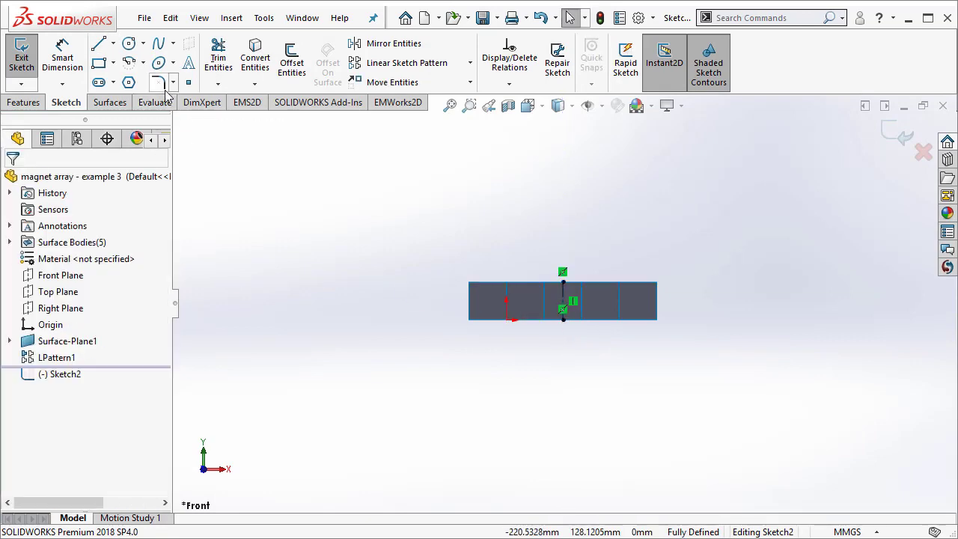
Draw a center rectangle from the centerline midpoint, extending far beyond the magnets.
click(114, 66)
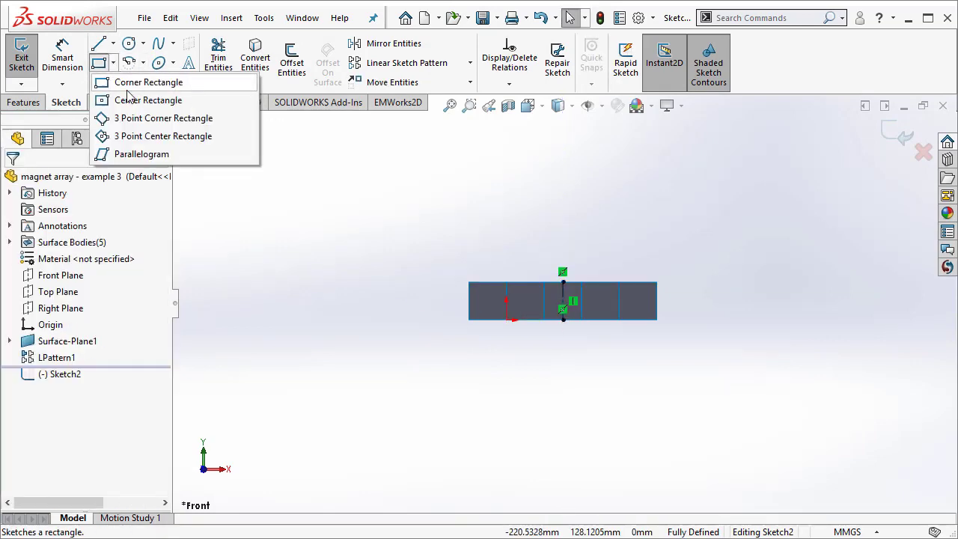
click(137, 98)
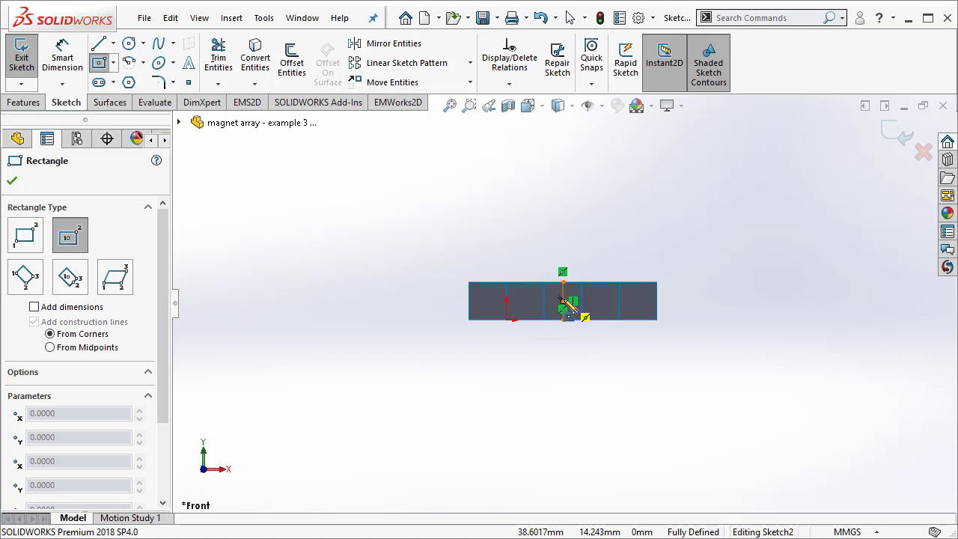
click(563, 301)
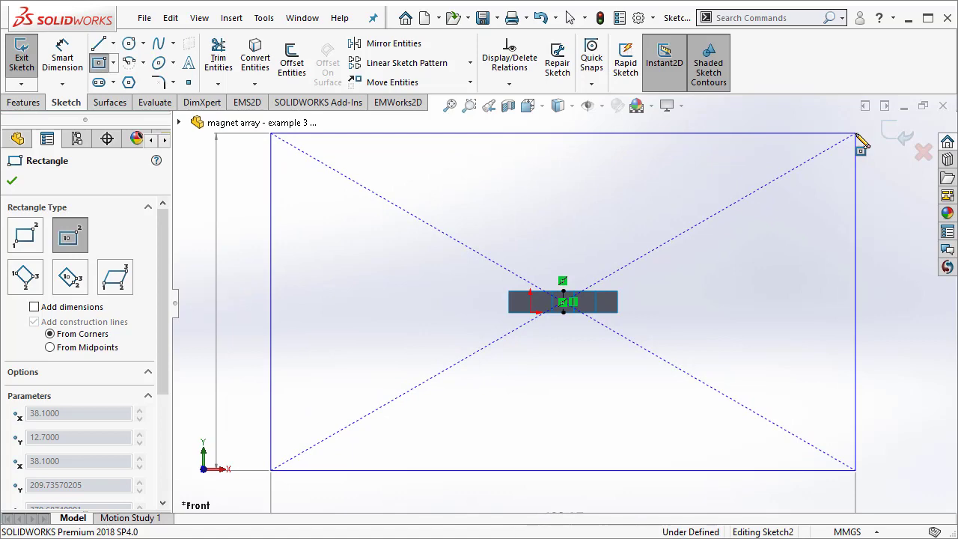
click(856, 135)
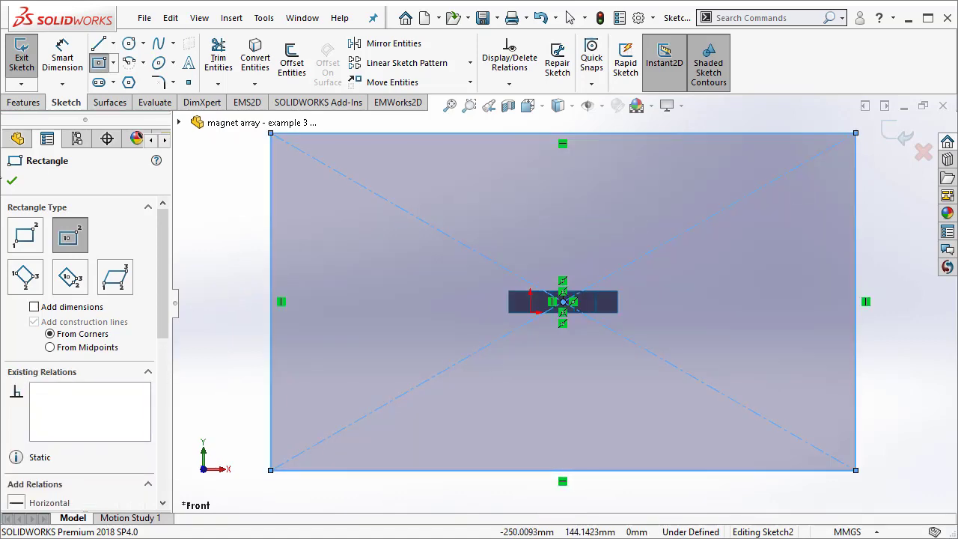
click(13, 181)
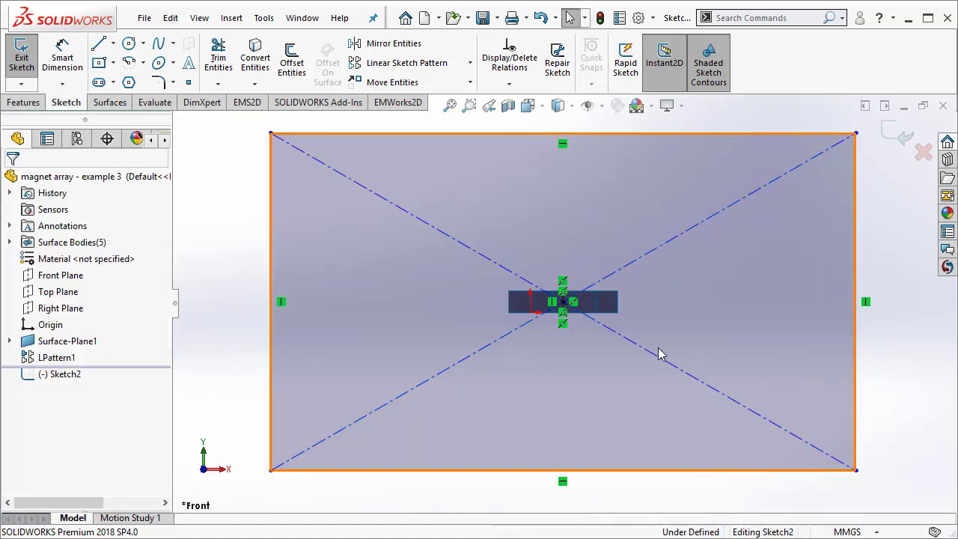
scroll(657, 355, down, 2)
scroll(504, 286, down, 4)
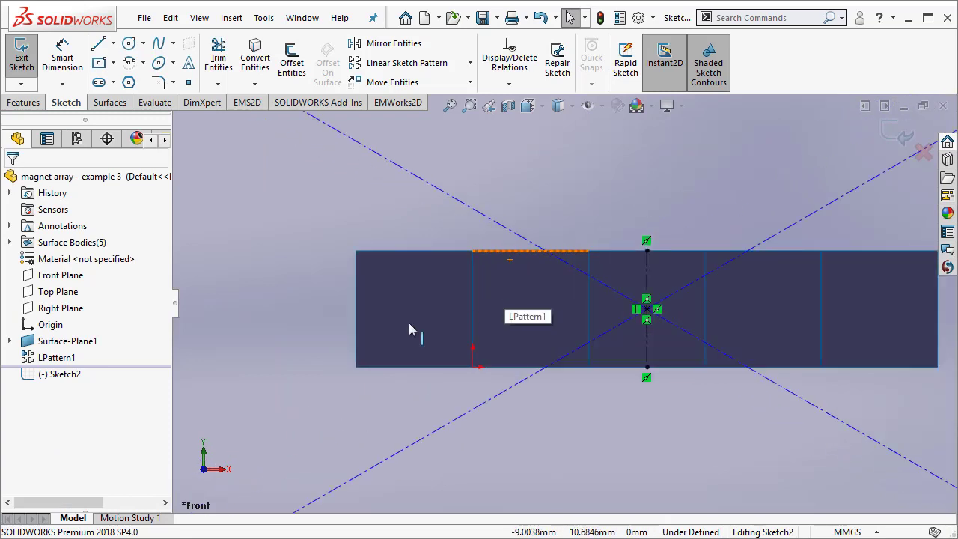
scroll(592, 378, up, 2)
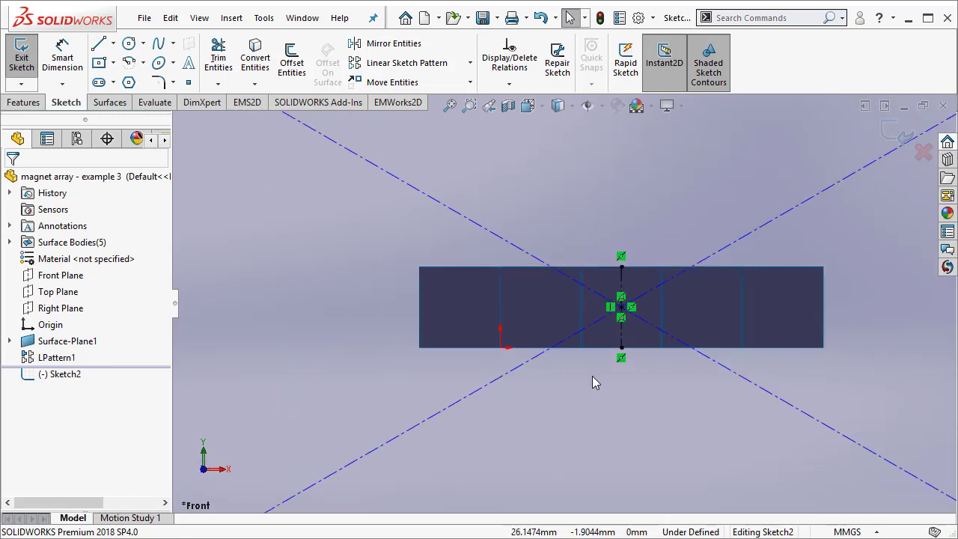
Convert the magnet row's outer left, top, right and bottom edges into the sketch.
click(419, 314)
ctrl+click(446, 267)
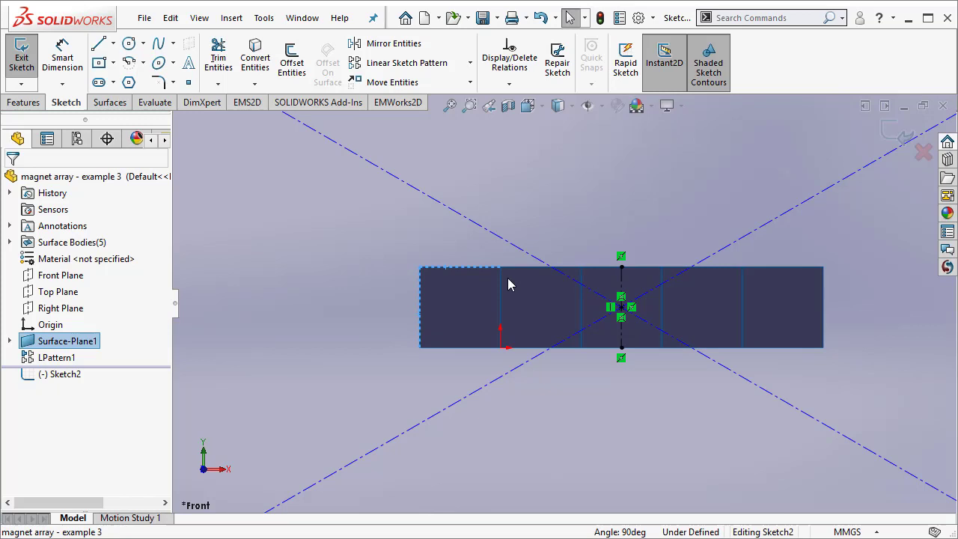
ctrl+click(535, 274)
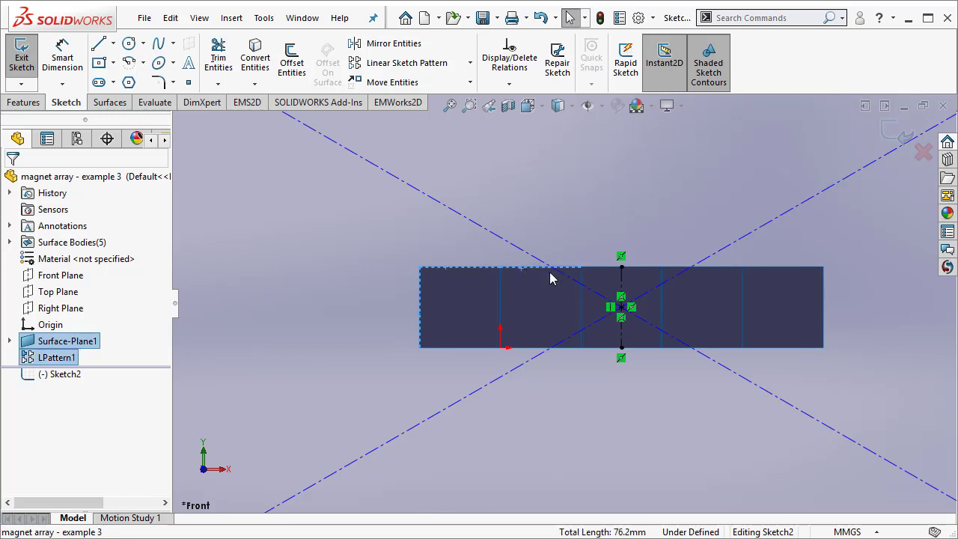
ctrl+click(593, 274)
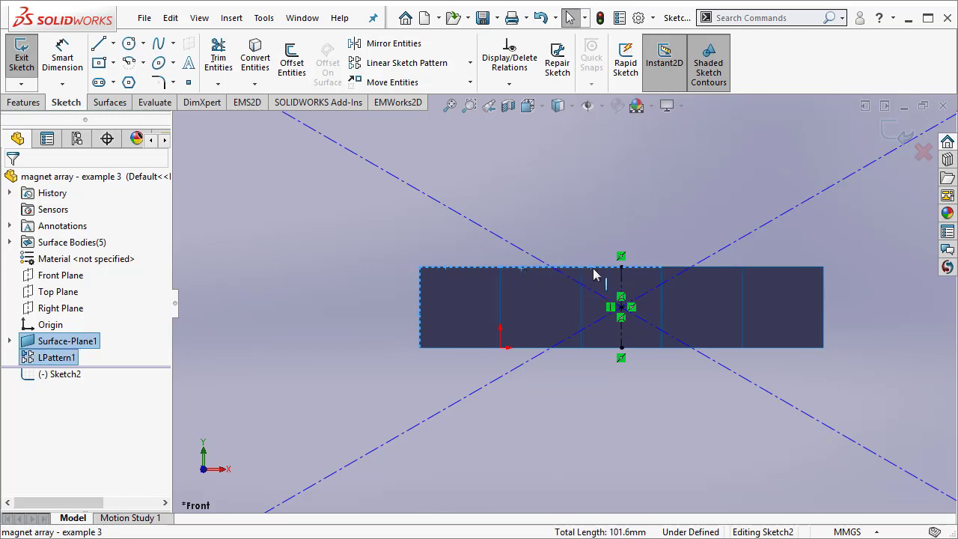
ctrl+click(717, 267)
ctrl+click(783, 267)
ctrl+click(822, 313)
ctrl+click(796, 347)
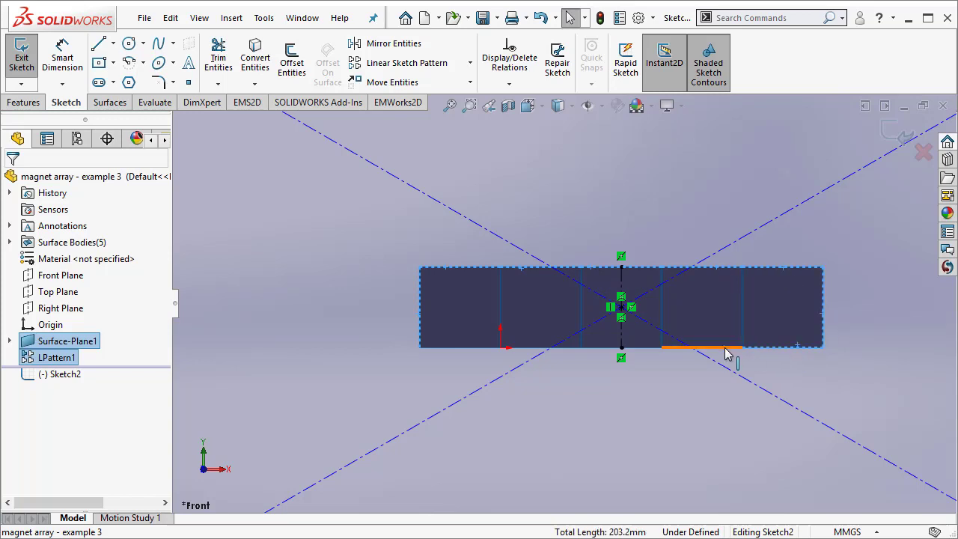
ctrl+click(732, 356)
ctrl+click(655, 357)
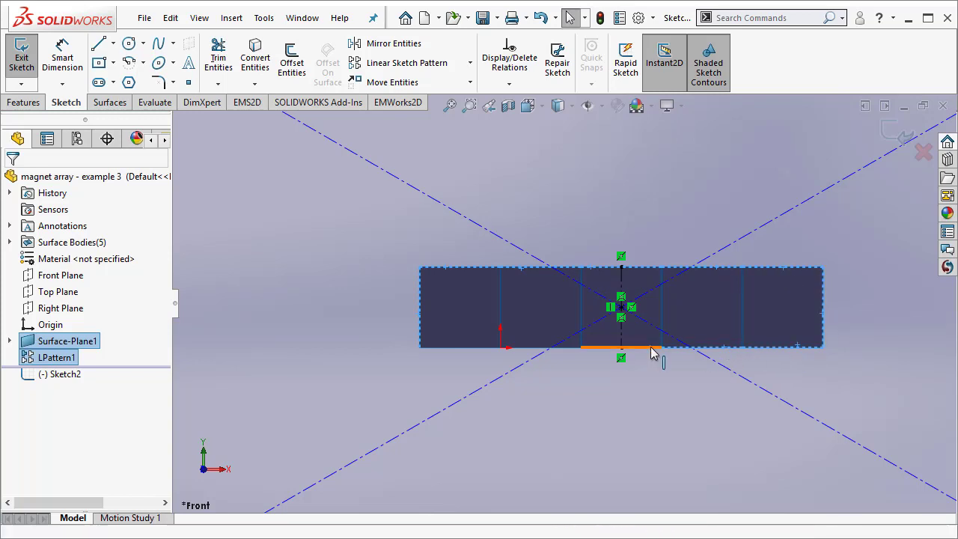
ctrl+click(566, 351)
ctrl+click(484, 346)
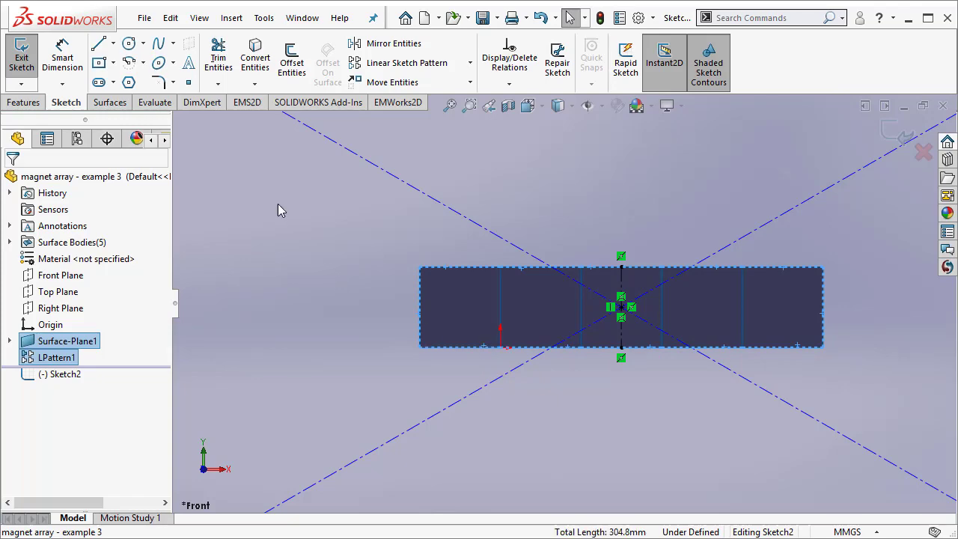
click(255, 60)
Create a Planar Surface from the sketch, filling the rectangle around the magnets.
key(f)
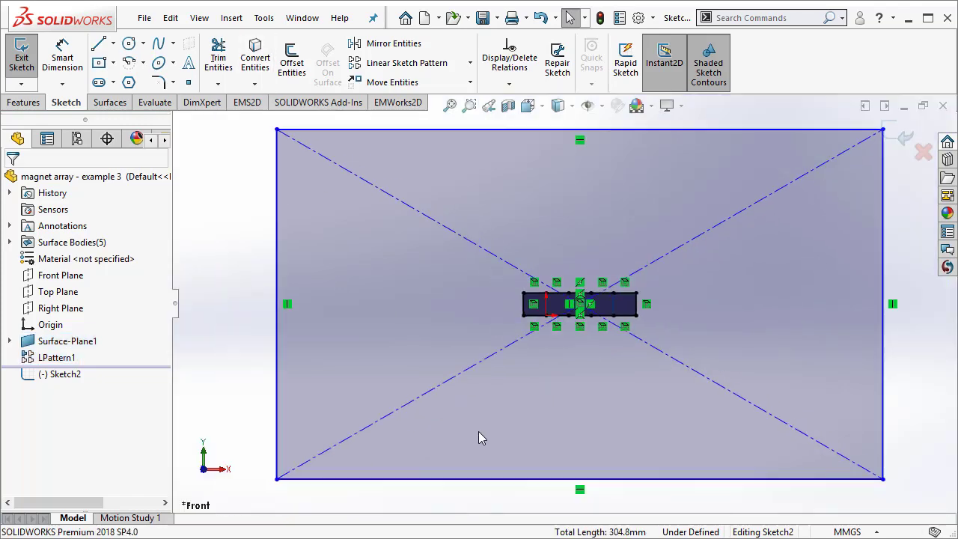
click(112, 105)
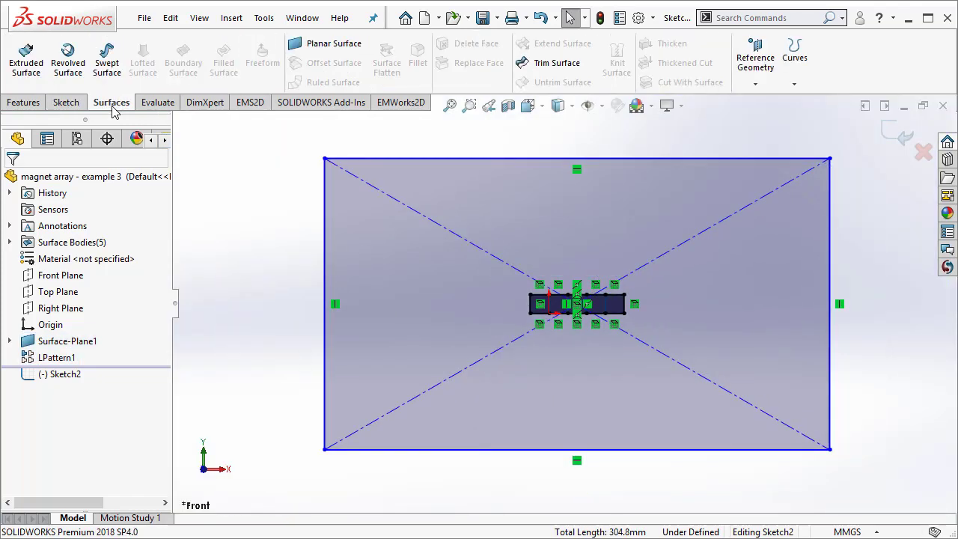
click(330, 45)
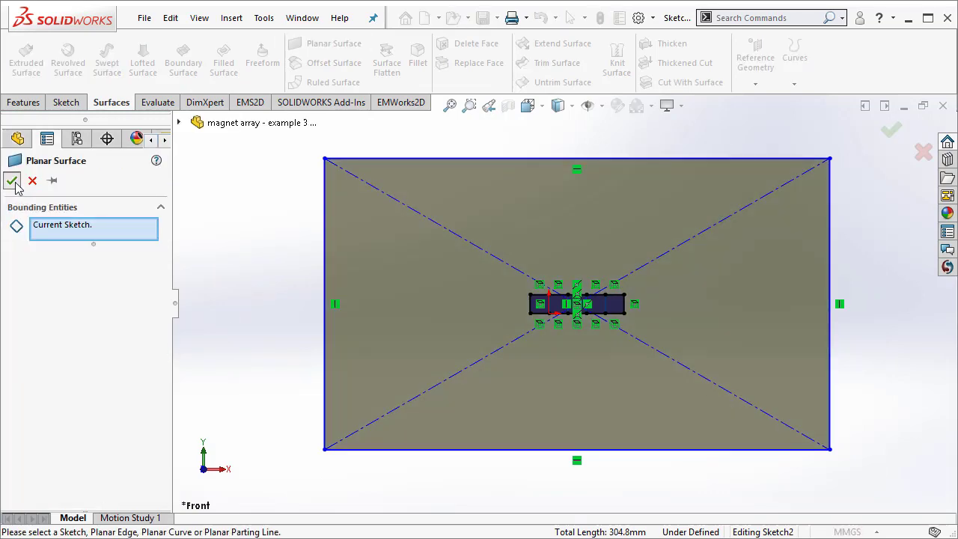
click(12, 181)
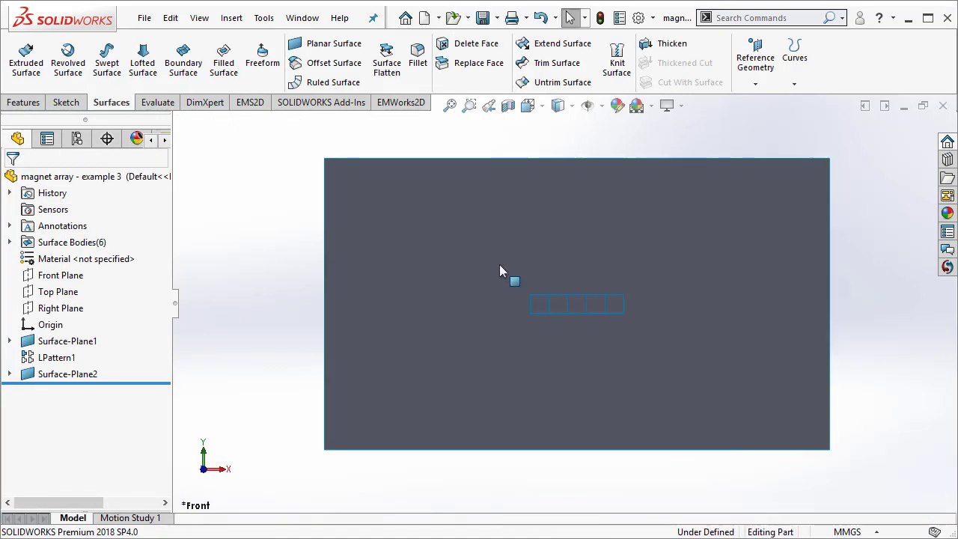
Check the new surface region and save the part.
click(537, 252)
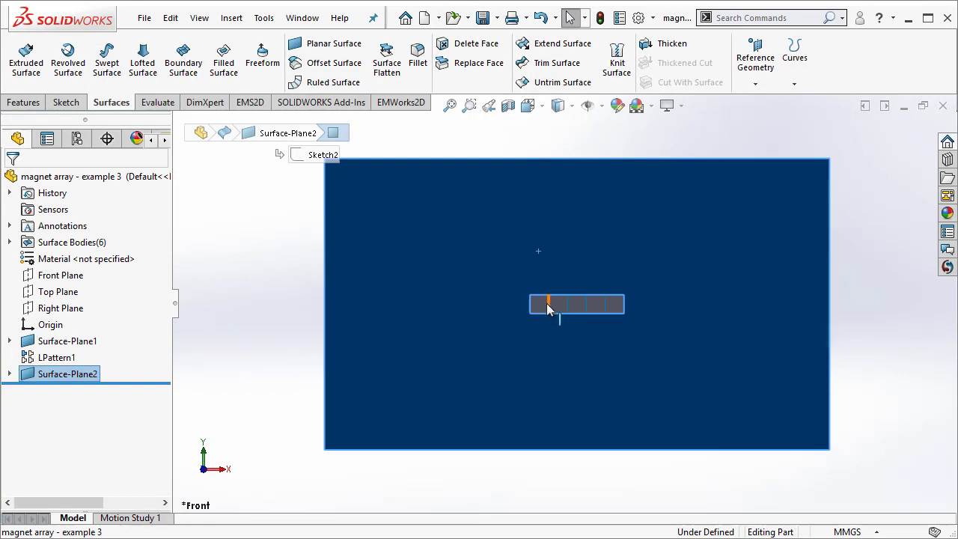
click(861, 320)
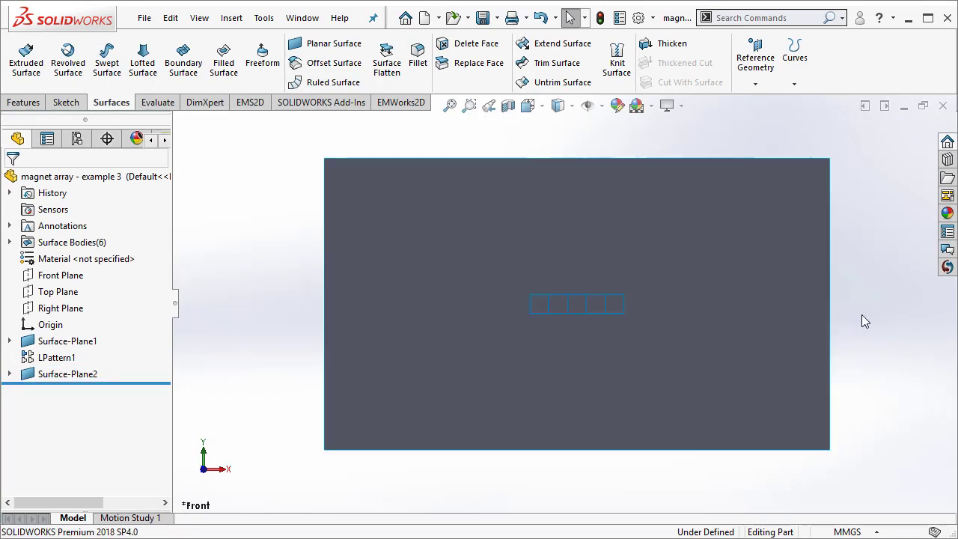
key(f)
click(482, 17)
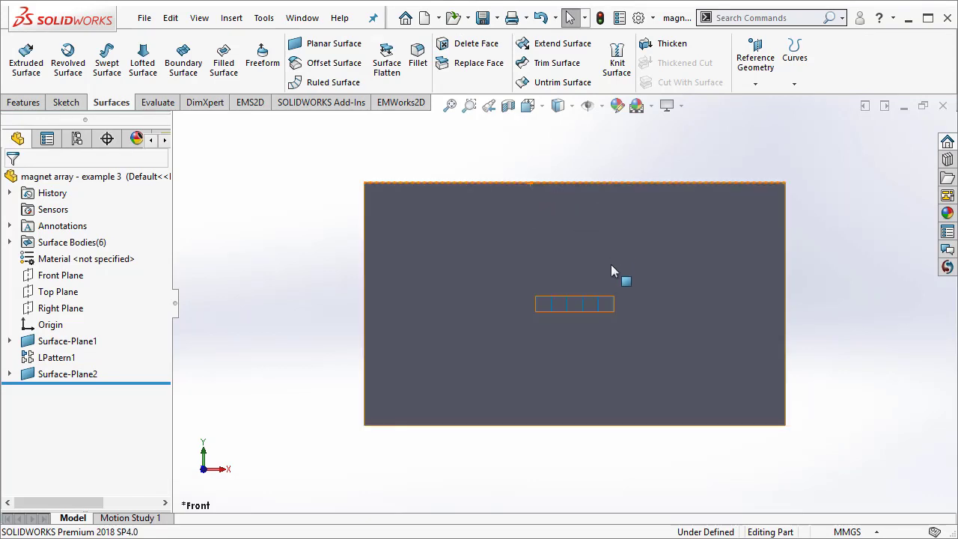
scroll(597, 309, down, 3)
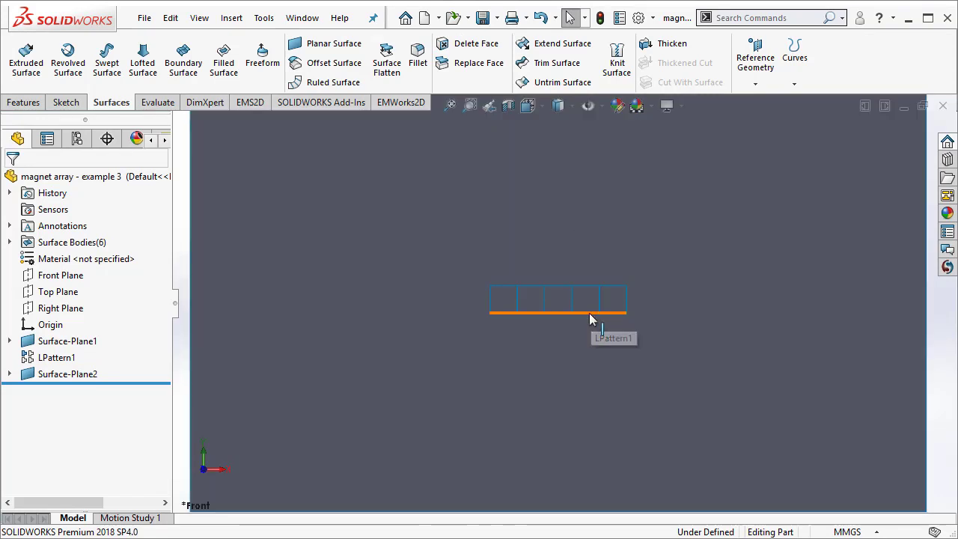
key(f)
drag(173, 212, 212, 226)
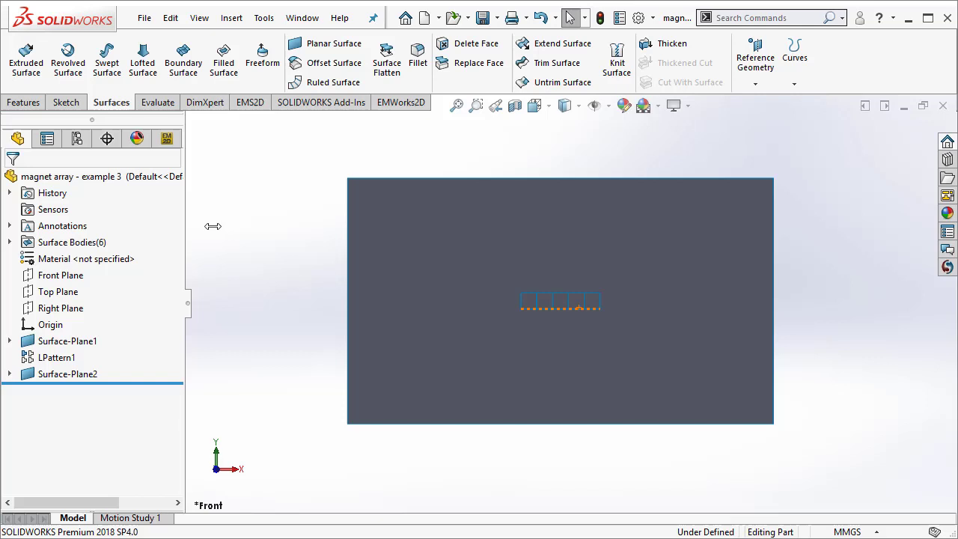
click(166, 140)
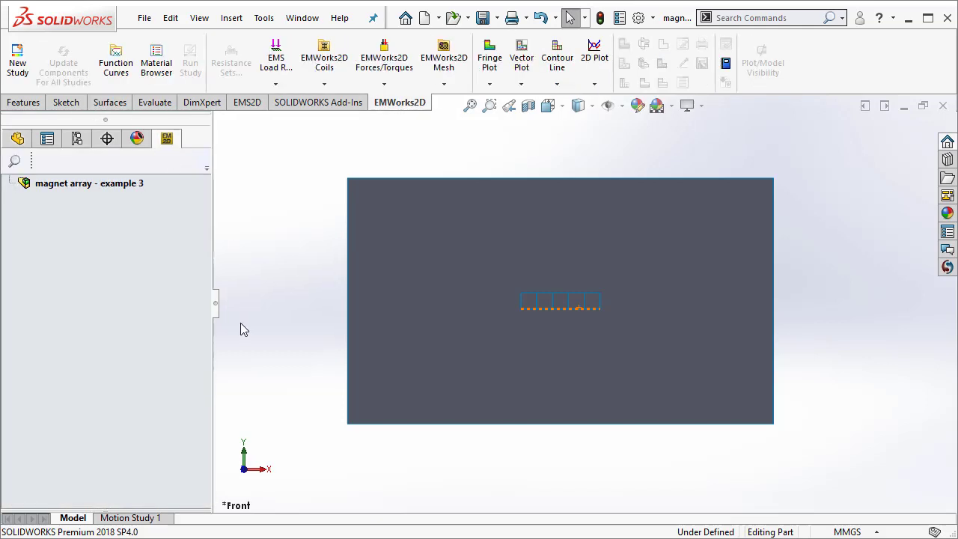
click(106, 187)
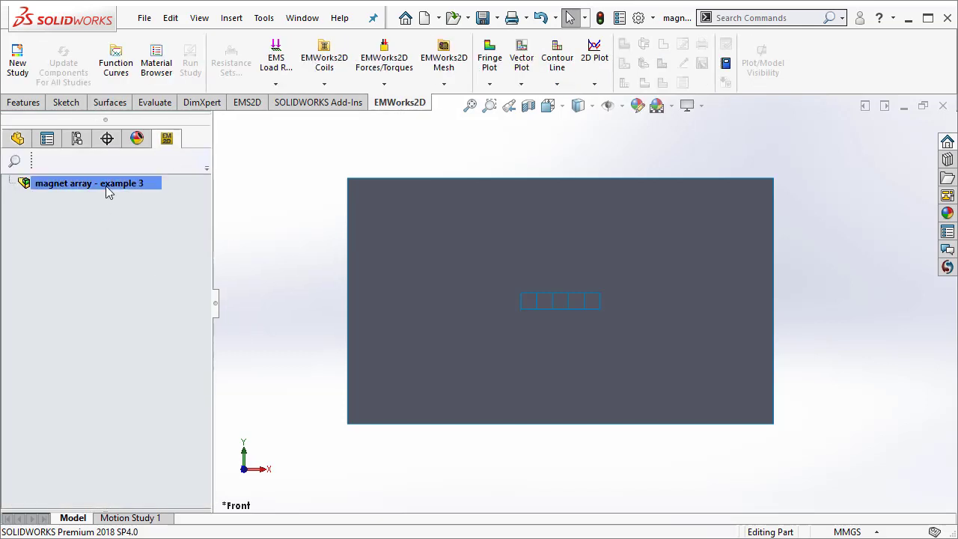
right_click(105, 186)
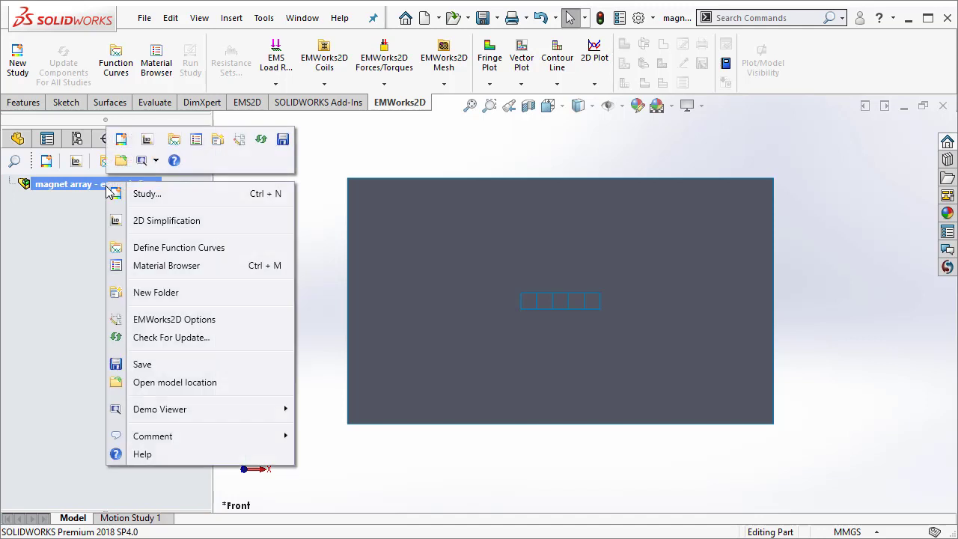
click(152, 196)
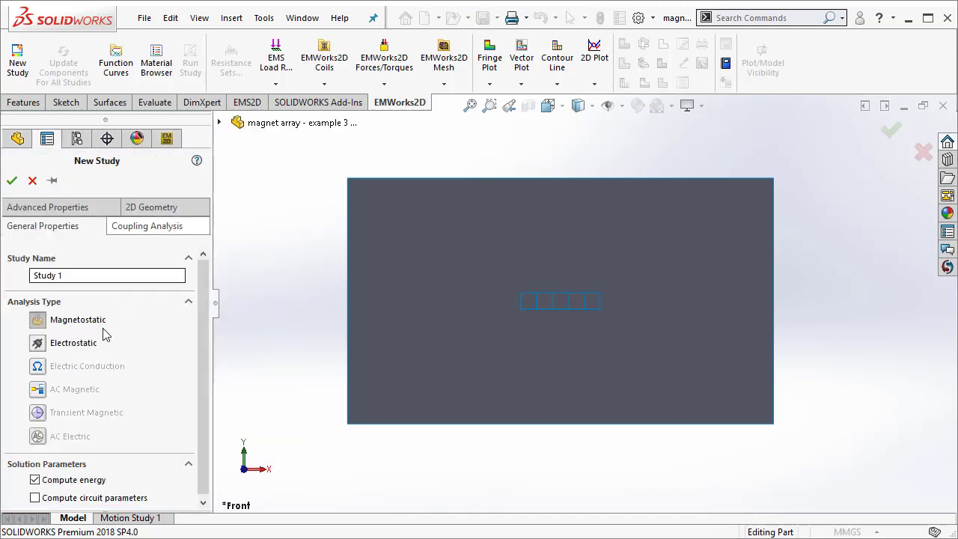
click(32, 180)
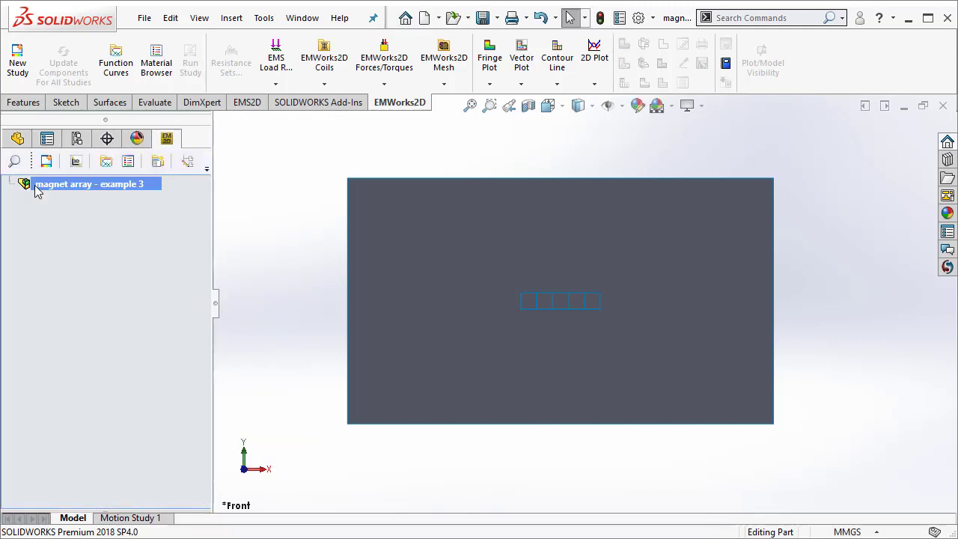
Insert Coordinate System1 via Reference Geometry at the large rectangle's bottom-left vertex.
click(18, 139)
click(229, 20)
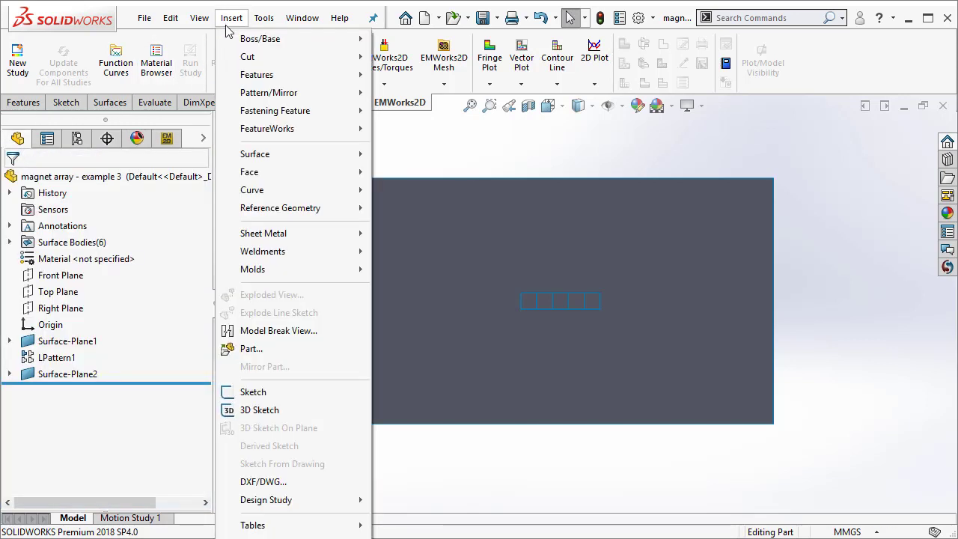
mouse_move(266, 211)
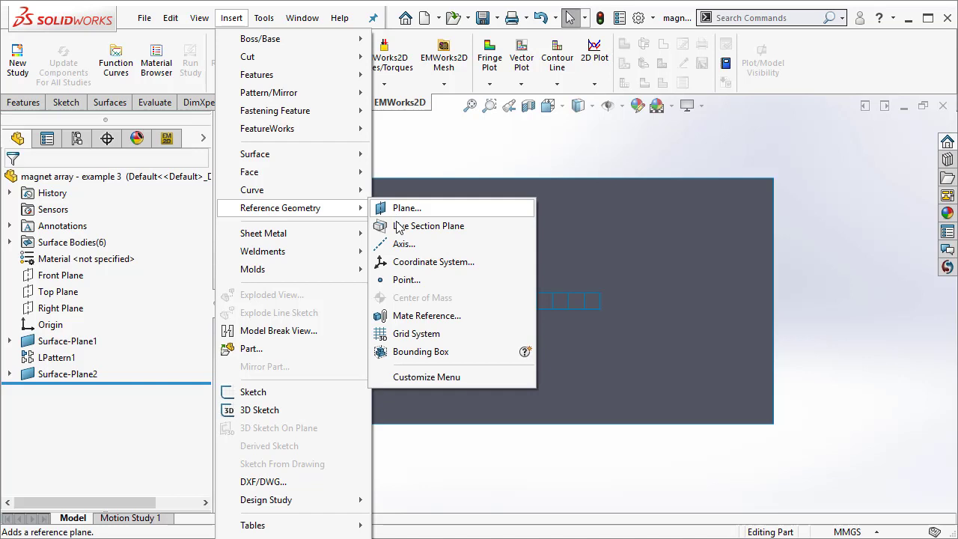
click(410, 263)
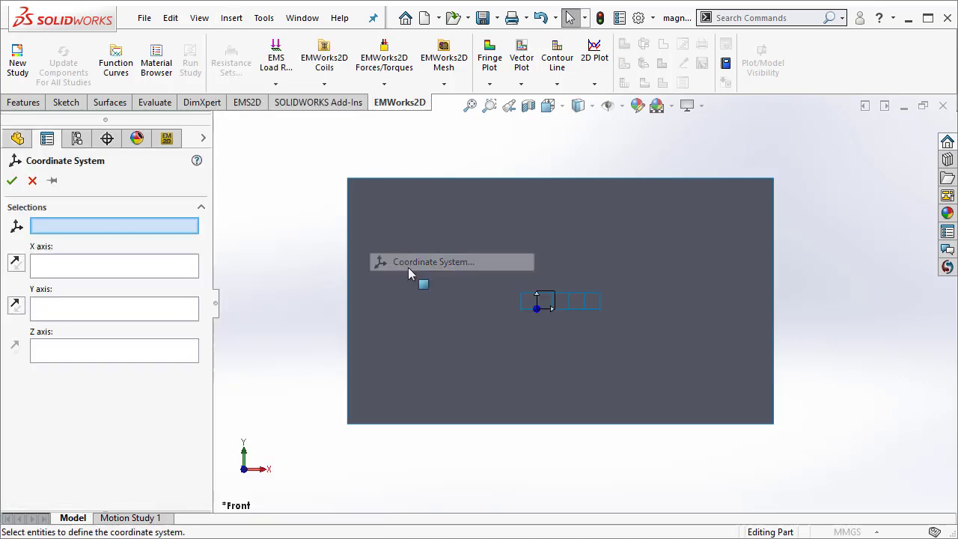
click(348, 426)
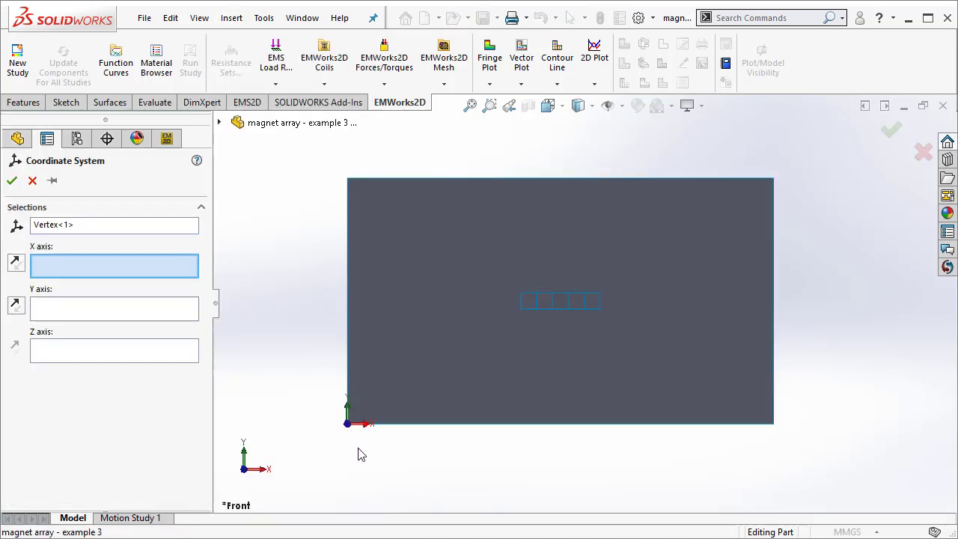
click(11, 181)
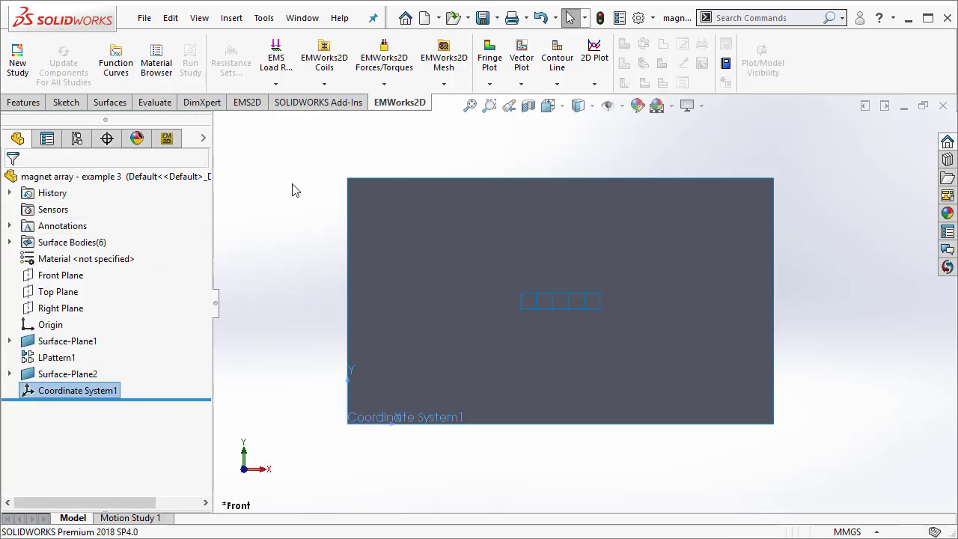
Create a new EMWorks2D study with Planar (XY) 2D geometry referenced to Coordinate System1.
click(166, 139)
right_click(82, 187)
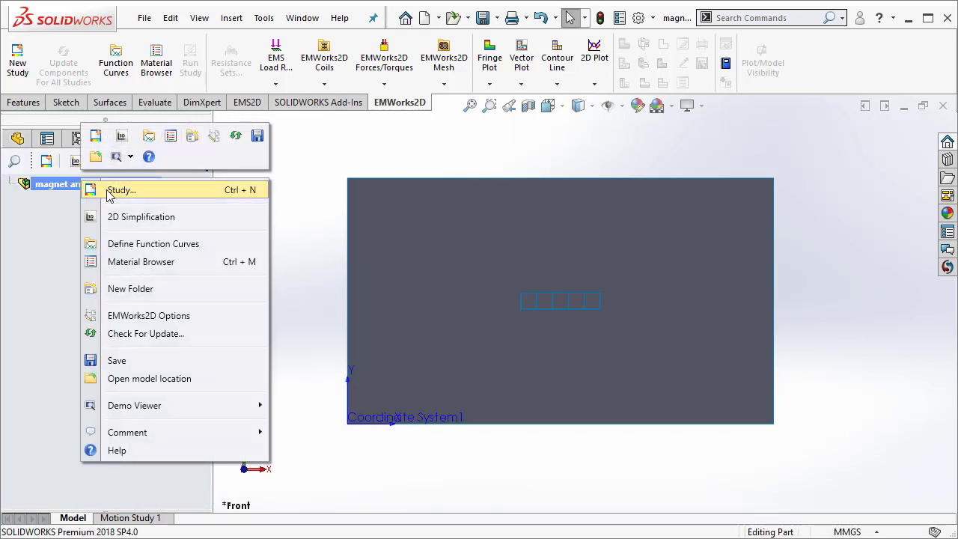
click(111, 191)
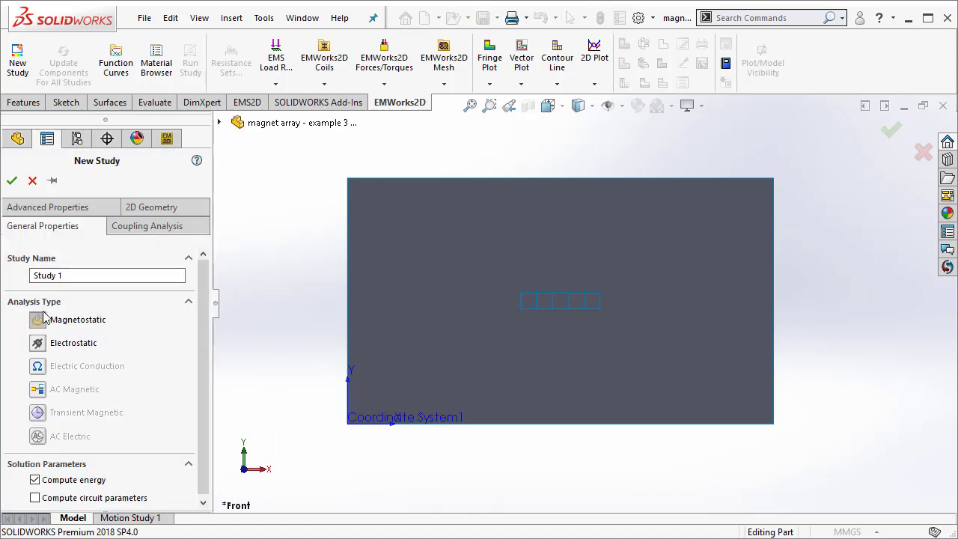
click(168, 207)
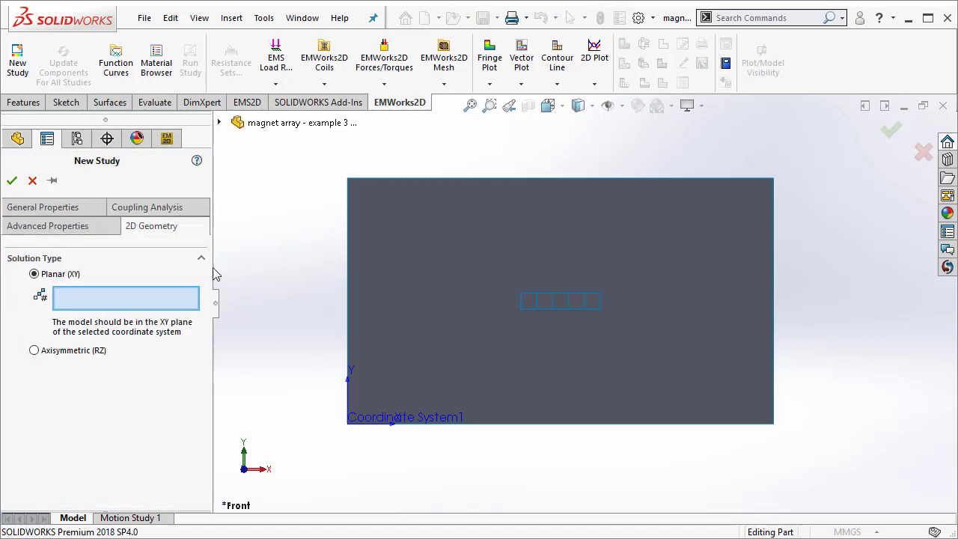
click(404, 419)
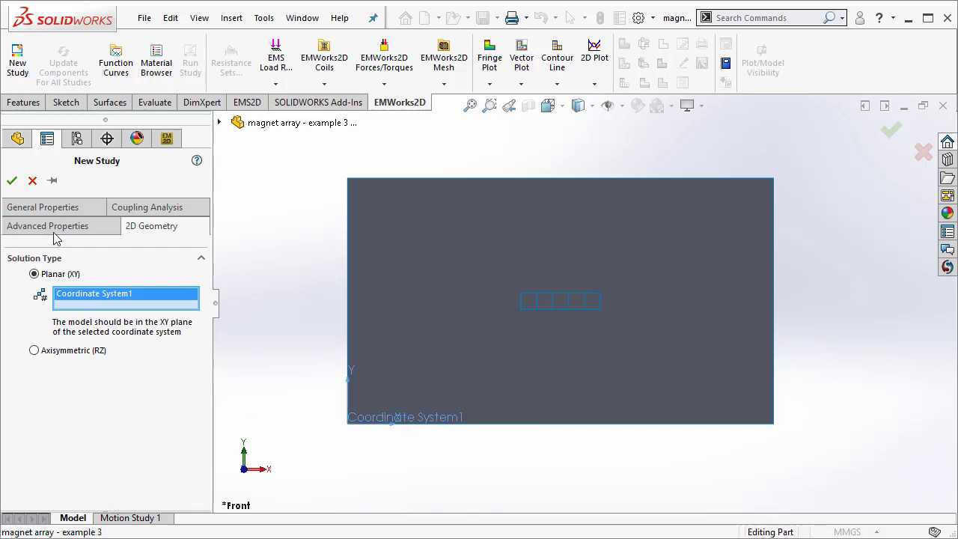
click(12, 180)
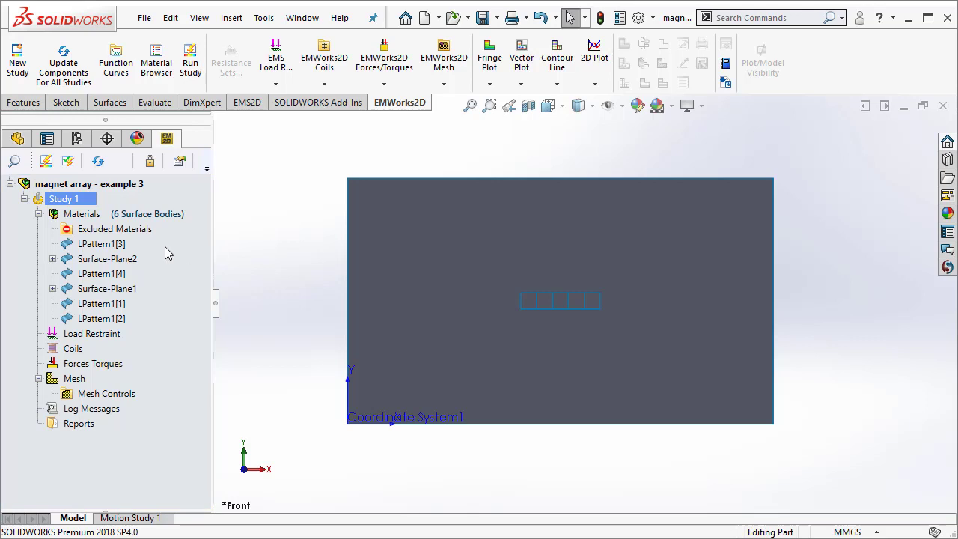
Select Surface-Plane2 under Materials and assign it Air from Favorite Materials.
click(85, 245)
click(53, 259)
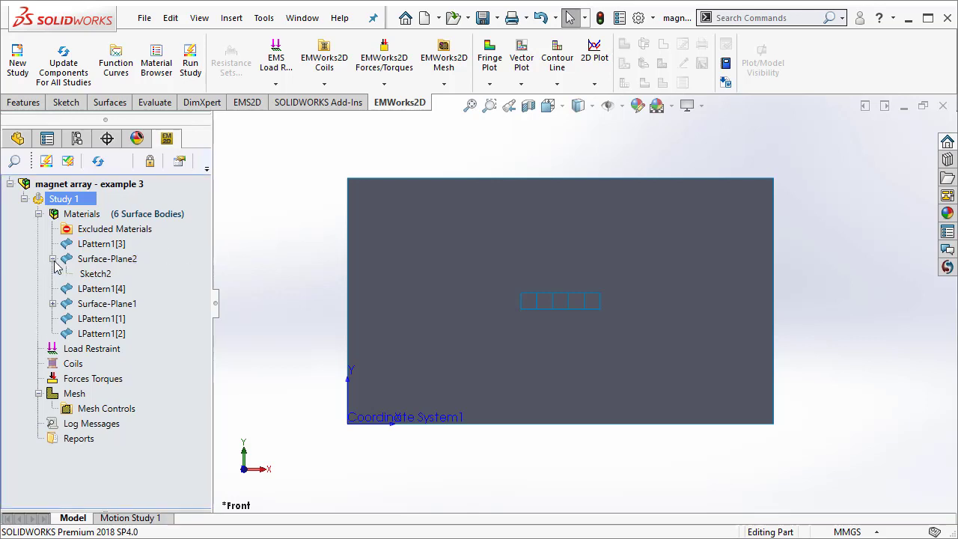
click(53, 259)
click(102, 247)
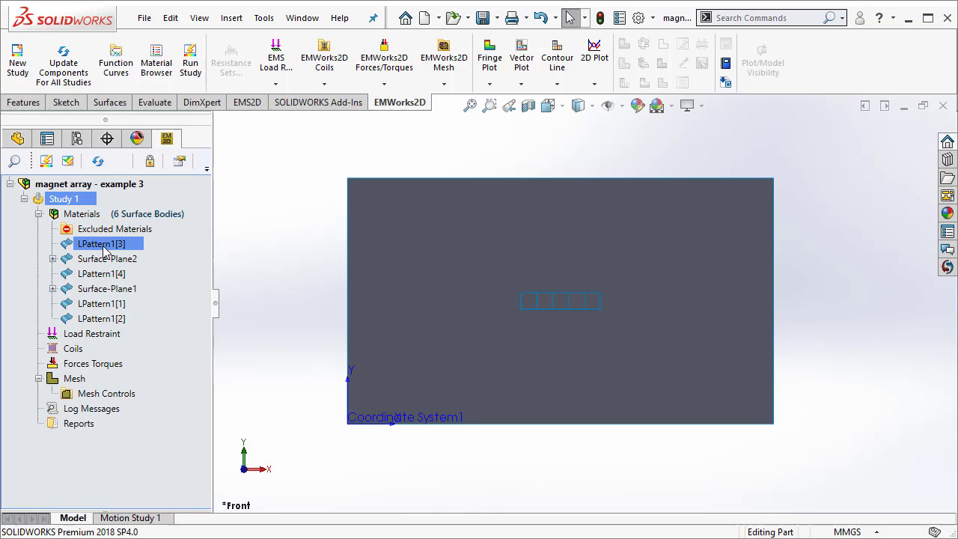
ctrl+click(111, 260)
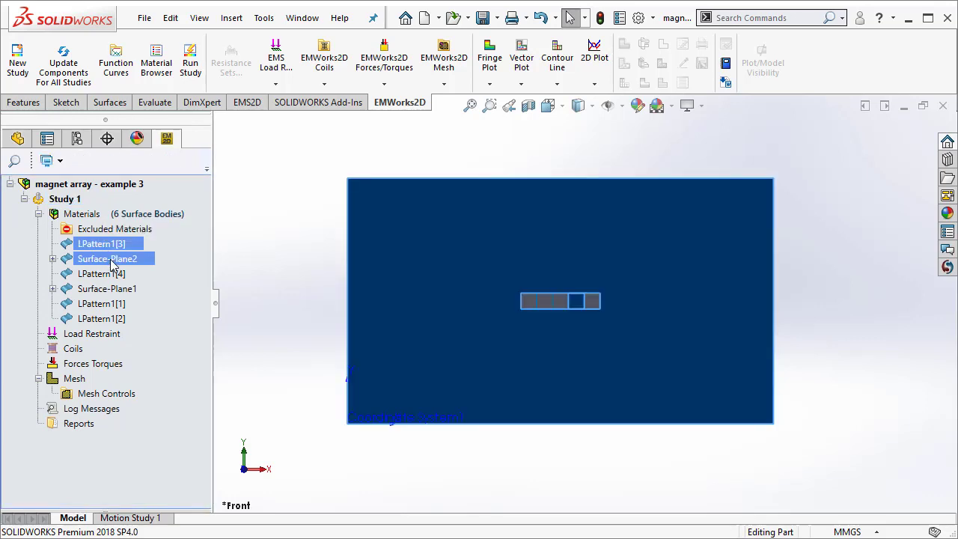
click(114, 260)
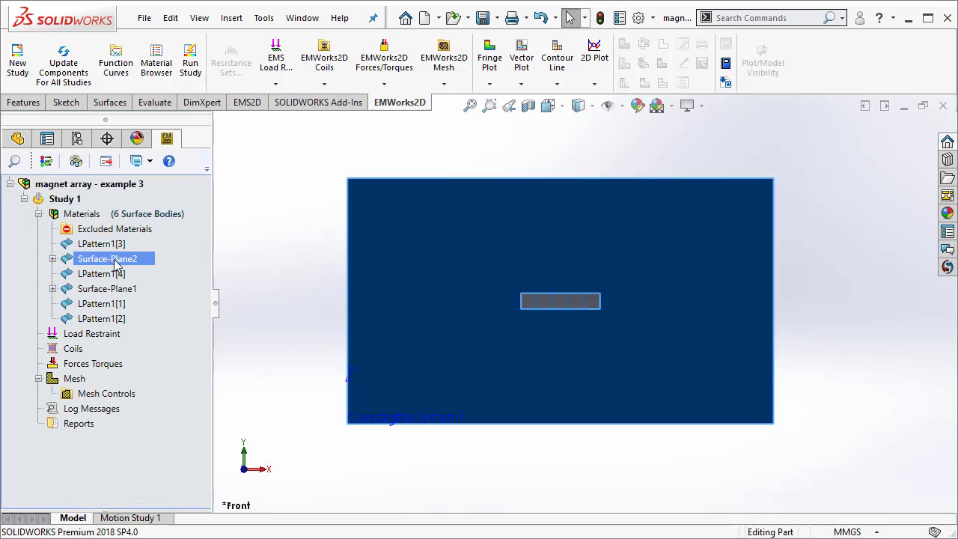
right_click(115, 261)
mouse_move(217, 295)
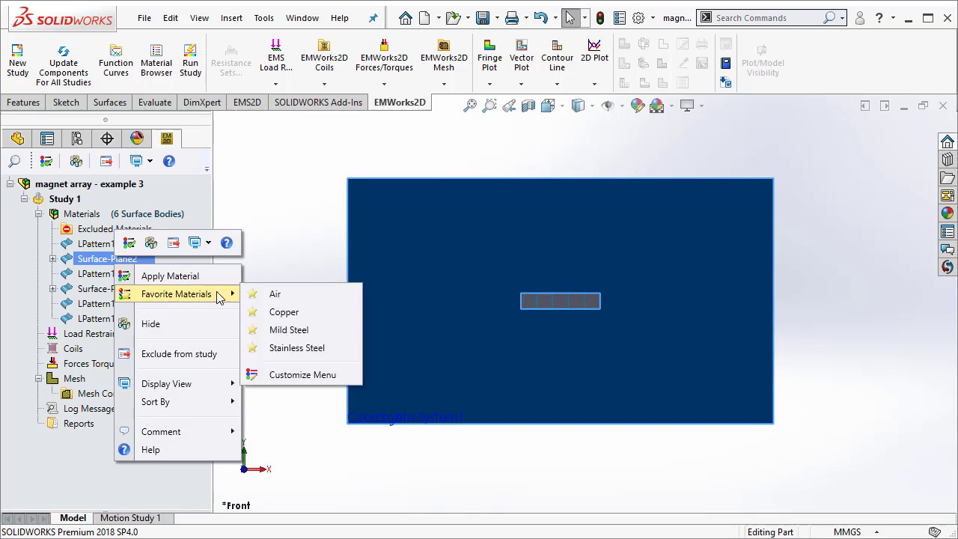
click(275, 294)
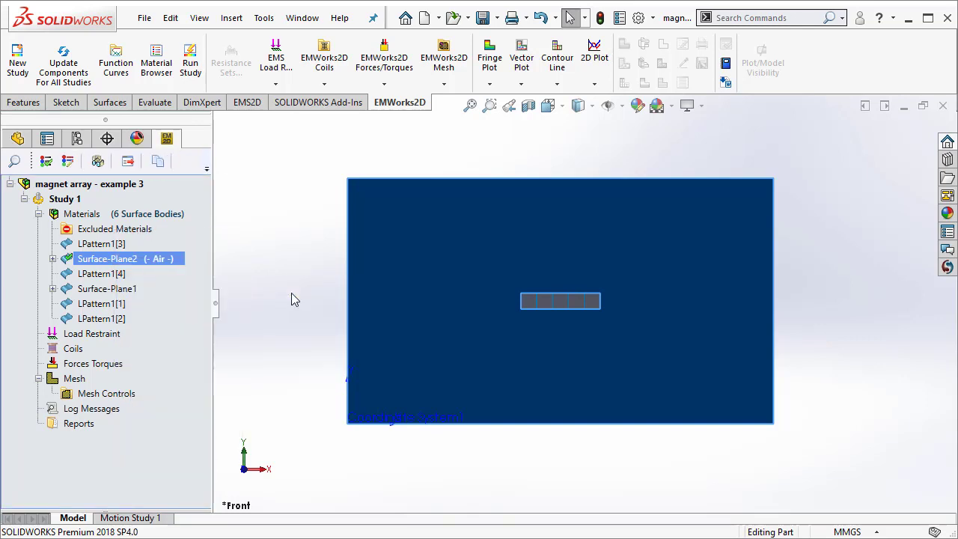
Select the five magnet bodies: LPattern1[1]–[4] and Surface-Plane1.
click(112, 246)
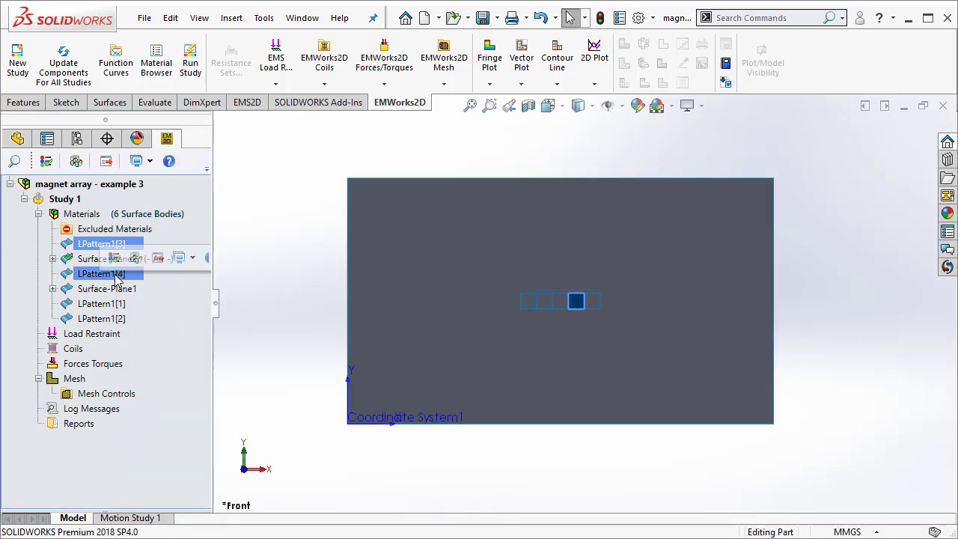
ctrl+click(105, 274)
ctrl+click(108, 289)
ctrl+click(112, 307)
ctrl+click(112, 320)
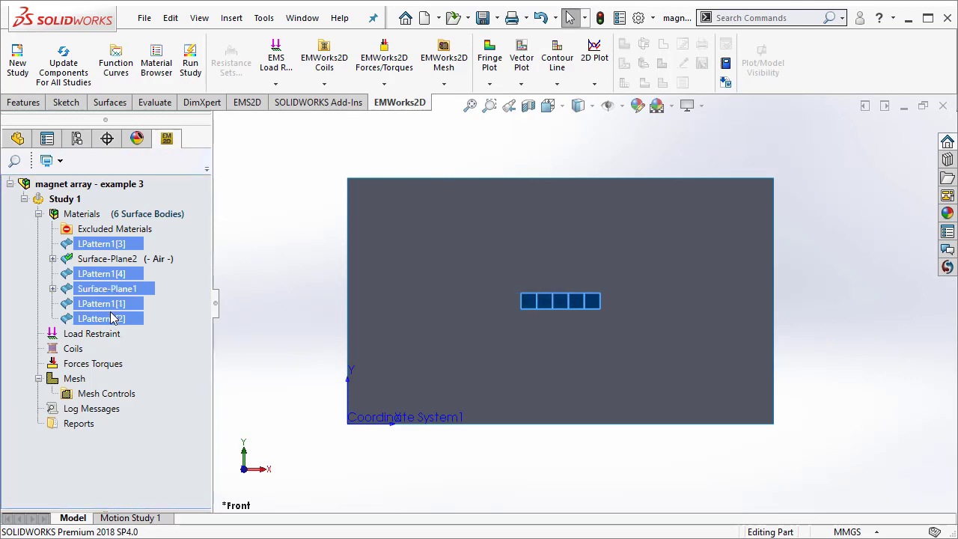
Apply the NdFeB permanent magnet grade N4212 to the selected magnets.
right_click(112, 308)
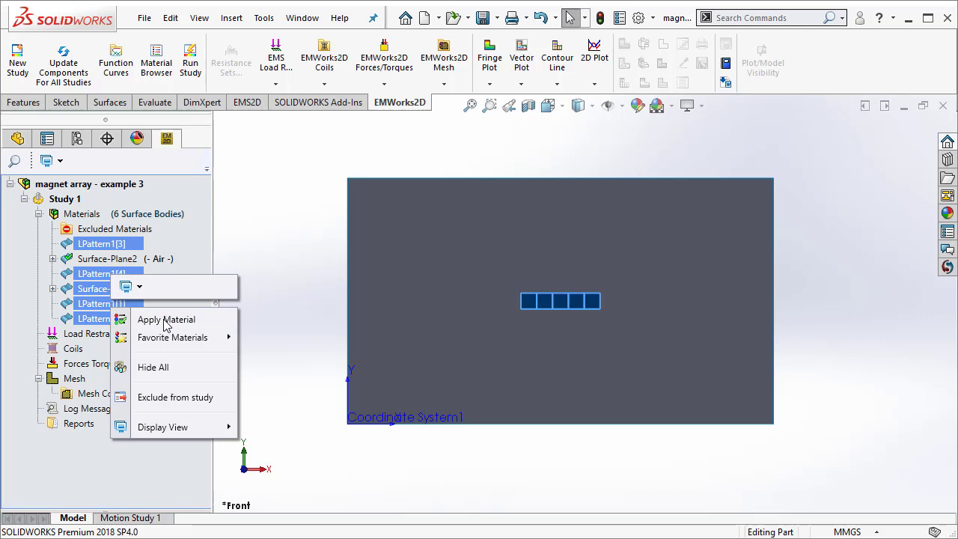
click(163, 319)
click(500, 327)
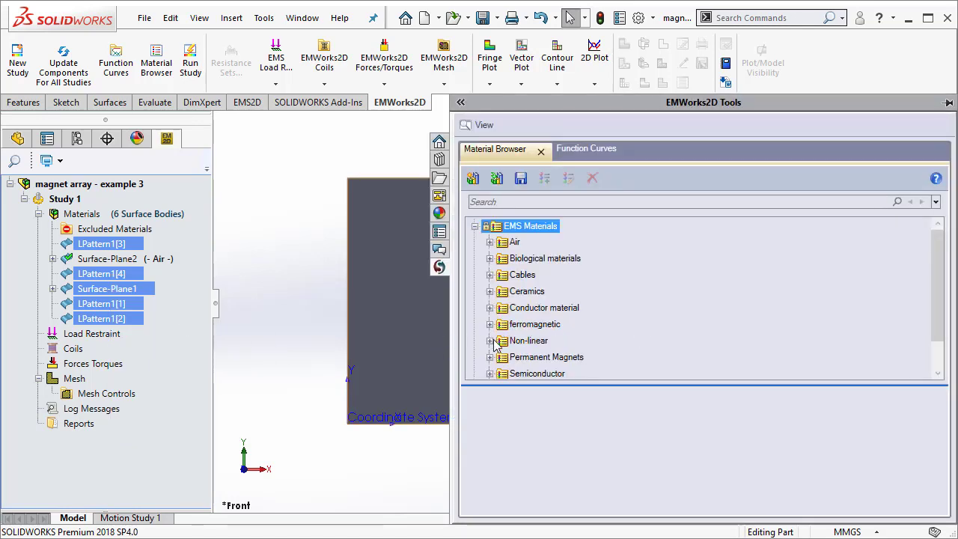
click(490, 357)
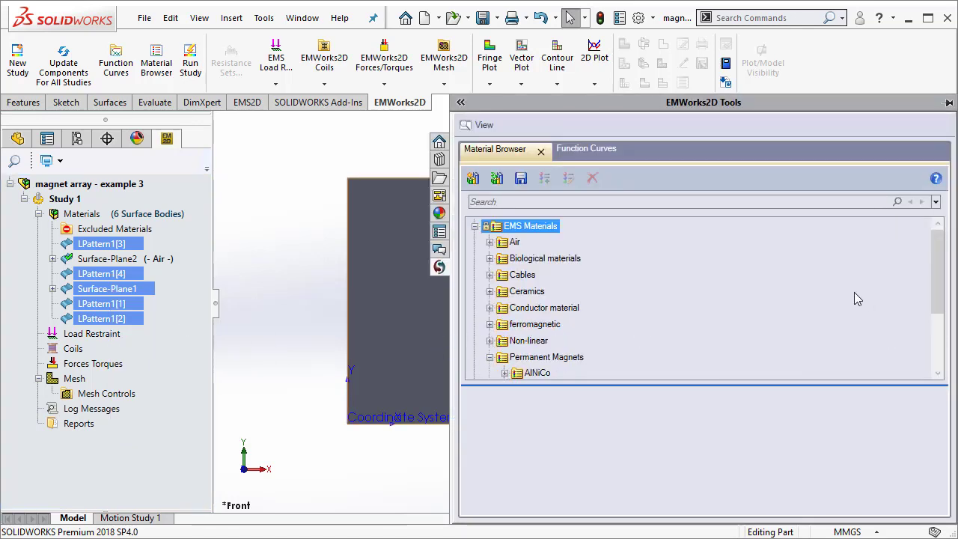
drag(936, 285, 935, 338)
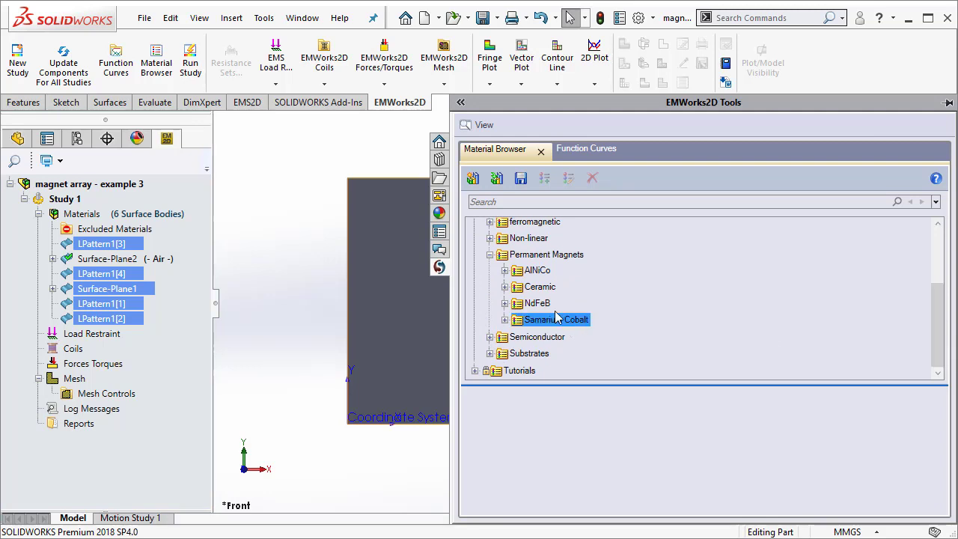
click(512, 307)
click(508, 304)
click(542, 320)
click(554, 307)
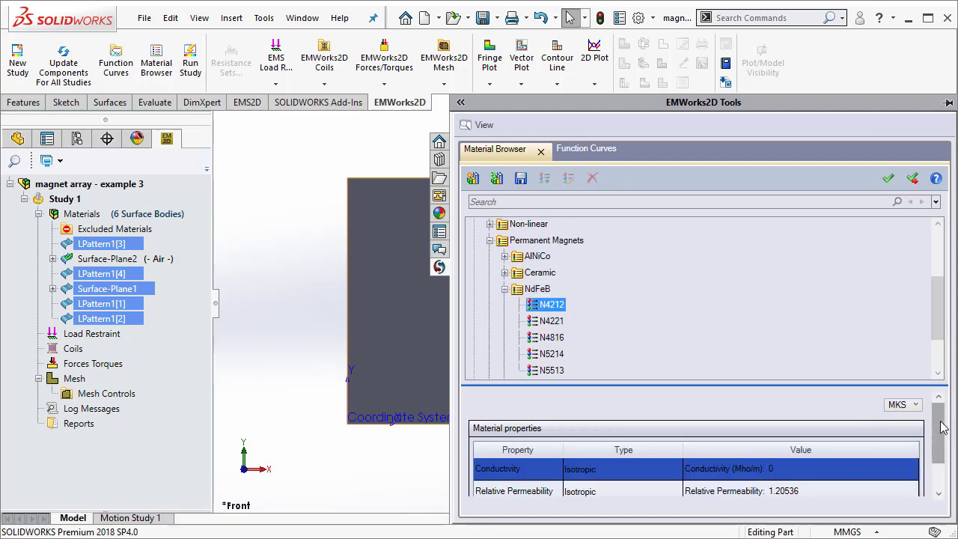
drag(944, 428, 944, 464)
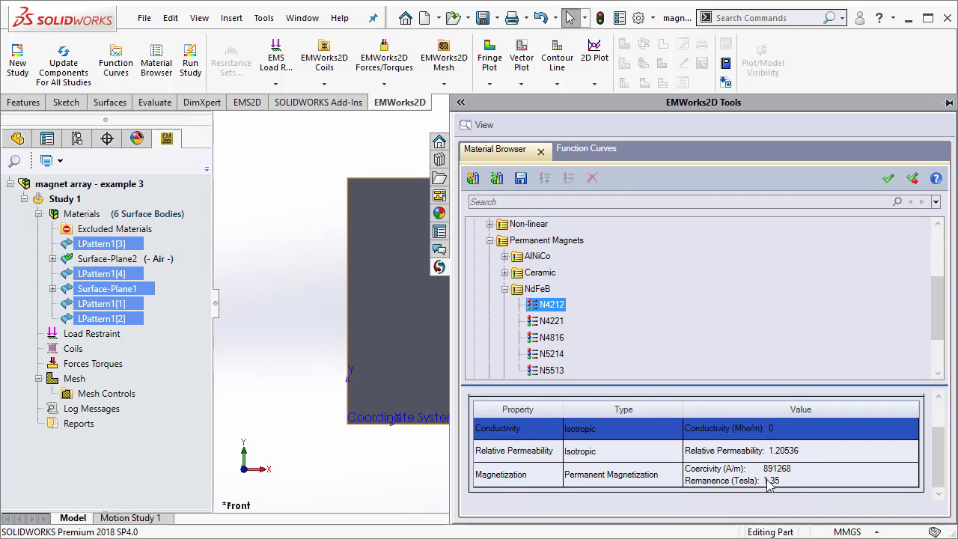
click(913, 180)
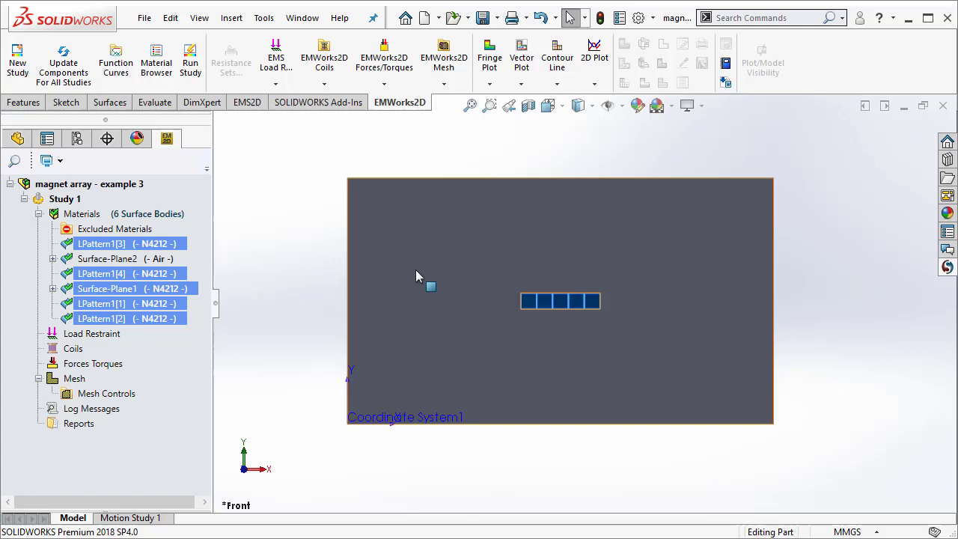
scroll(591, 305, down, 5)
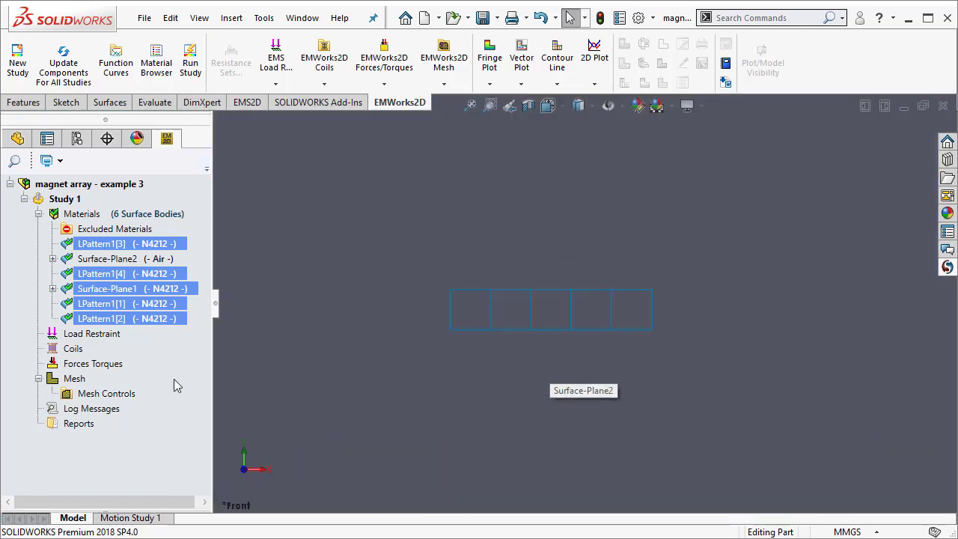
Select the first magnet's Surface-Plane1 material entry.
click(469, 318)
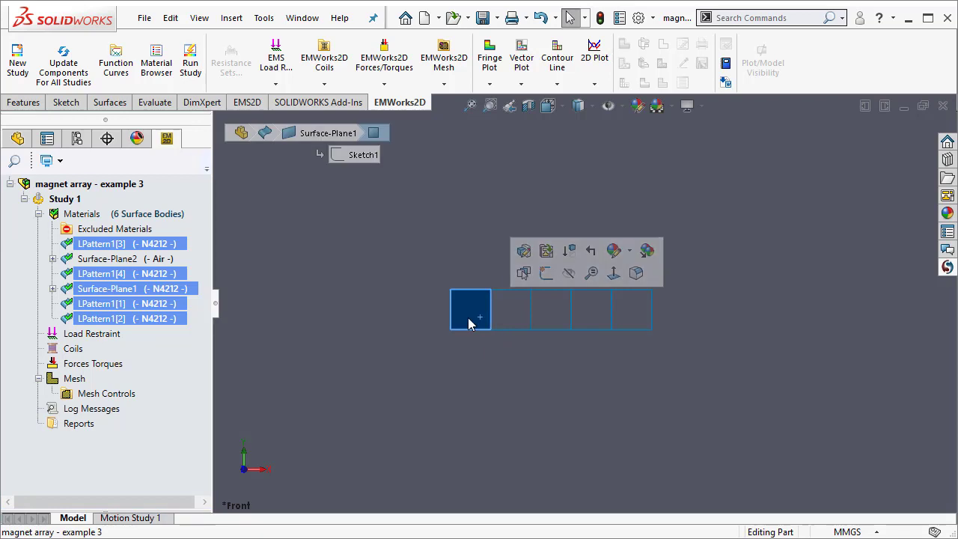
click(75, 199)
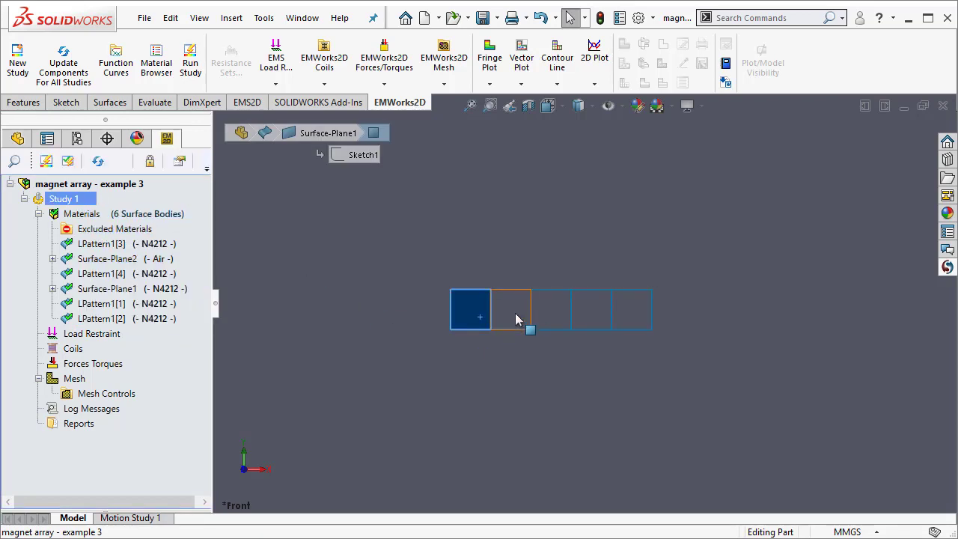
click(460, 323)
click(466, 317)
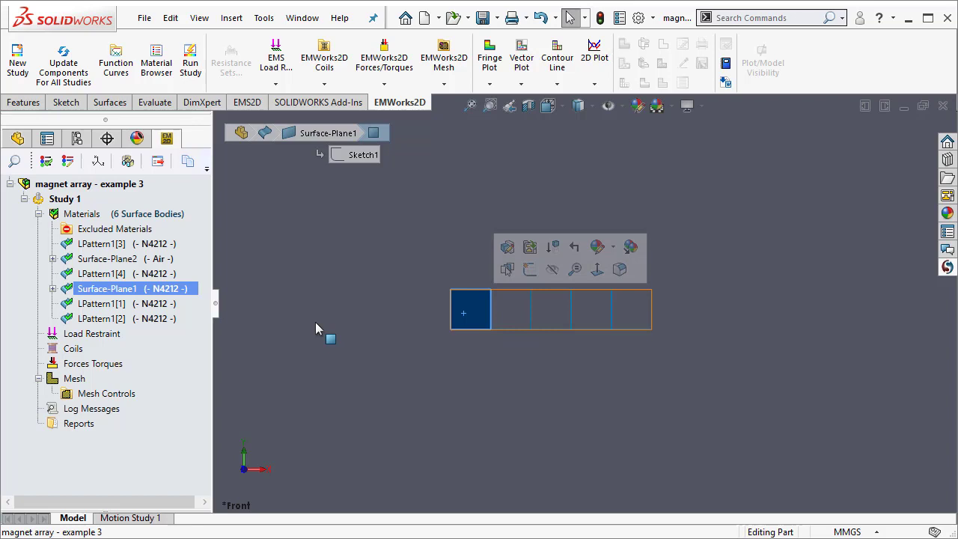
Set Surface-Plane1's coercivity along Coordinate System1's Y axis, with a preview and an enlarged arrow.
right_click(122, 292)
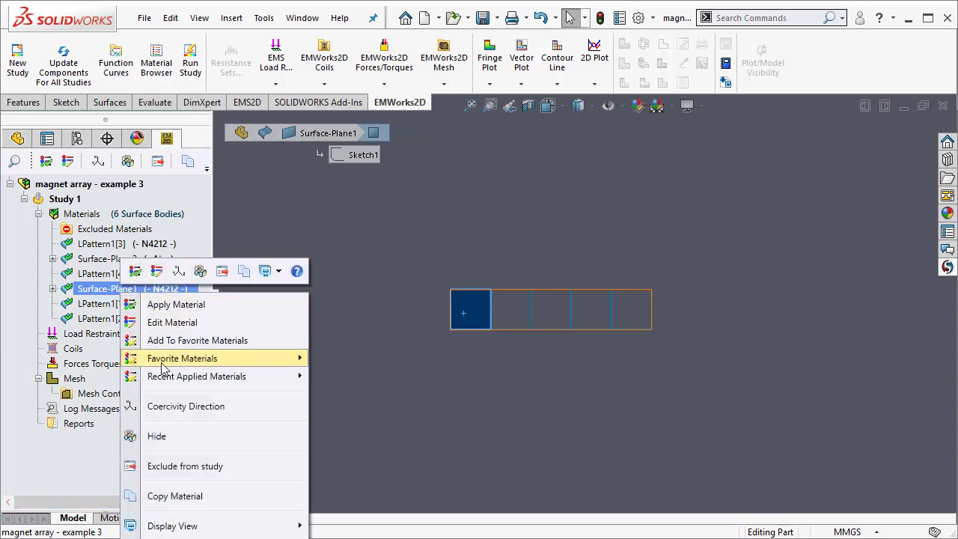
click(179, 408)
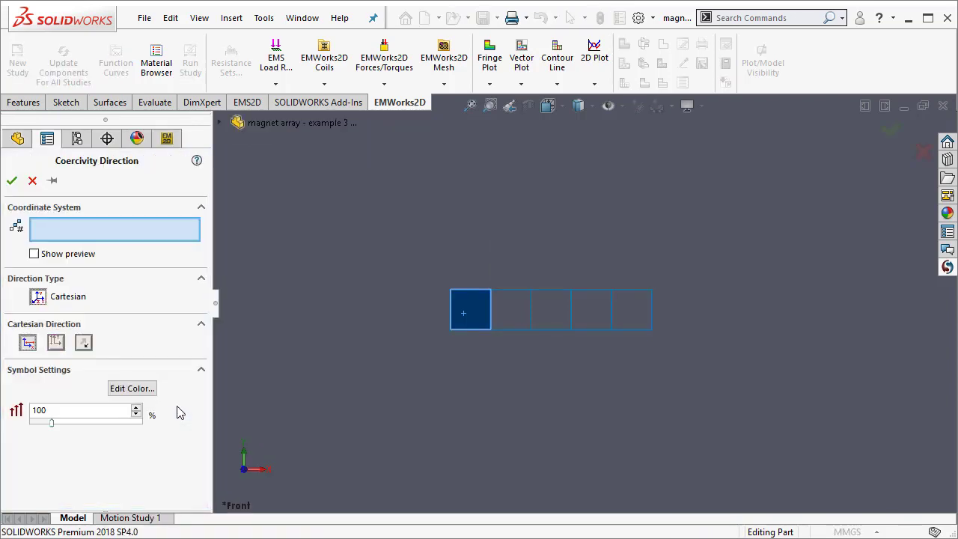
click(219, 122)
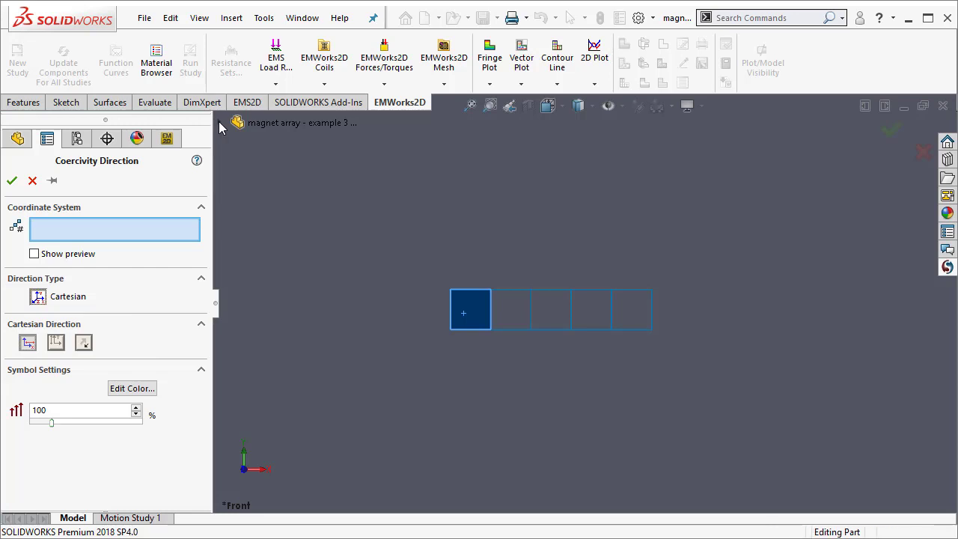
click(288, 337)
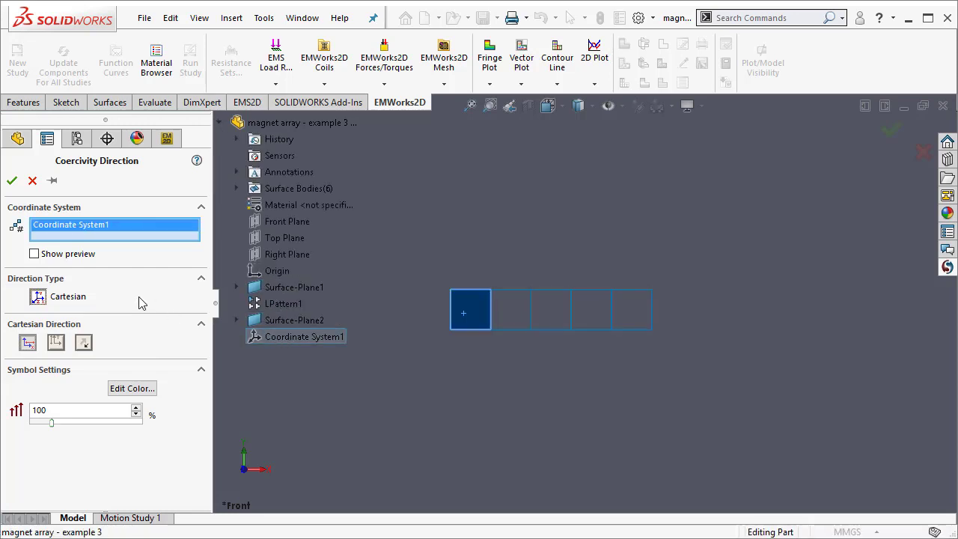
click(56, 343)
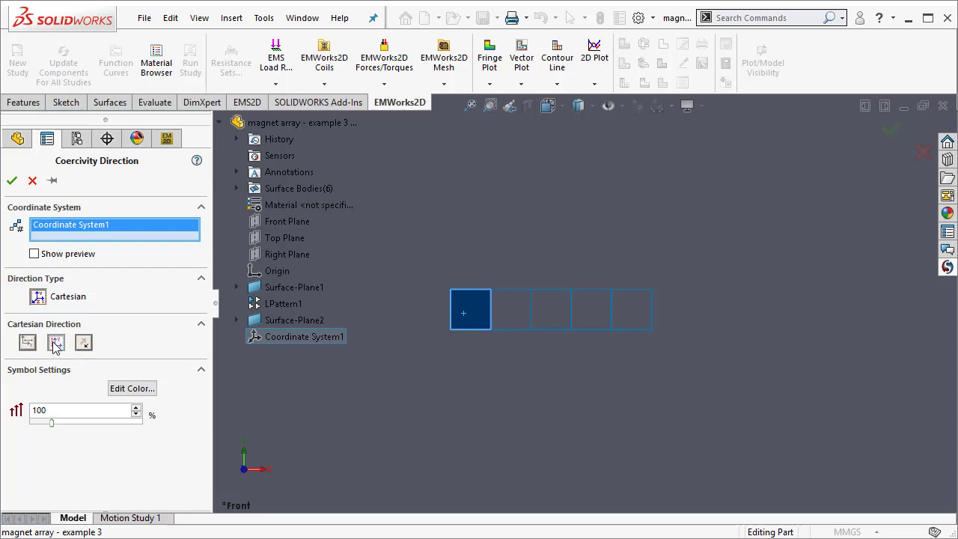
click(35, 254)
drag(51, 424, 139, 432)
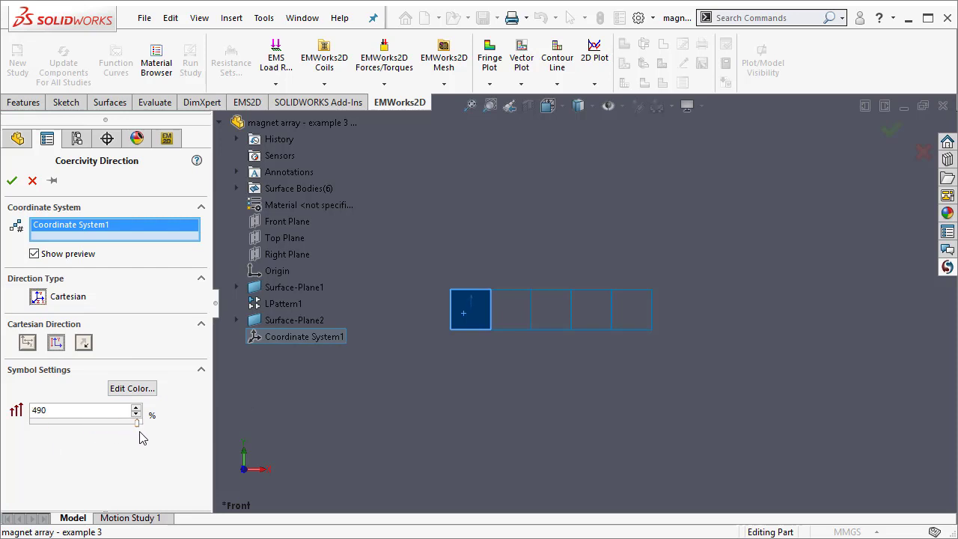
click(12, 181)
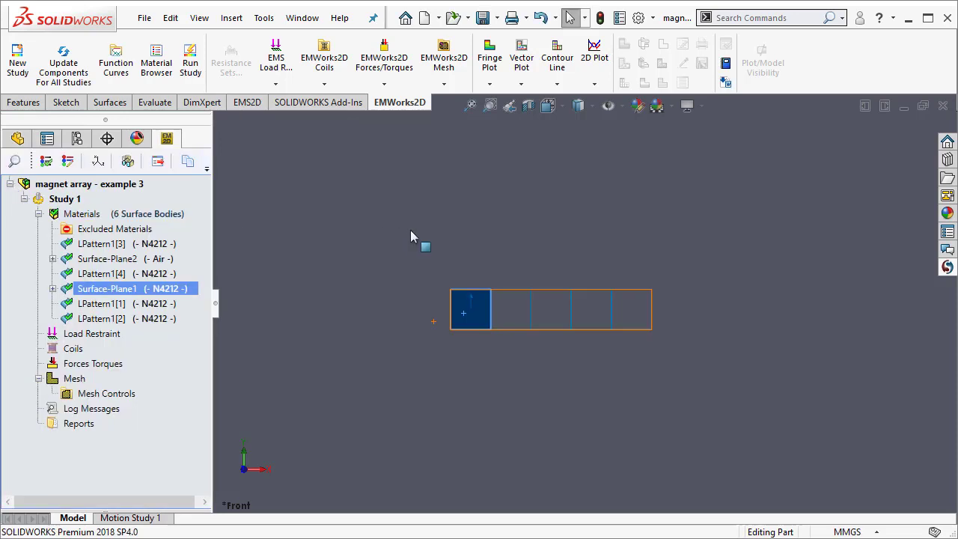
Select the surrounding air region, then clear the selection and zoom the view.
click(410, 237)
scroll(449, 396, up, 3)
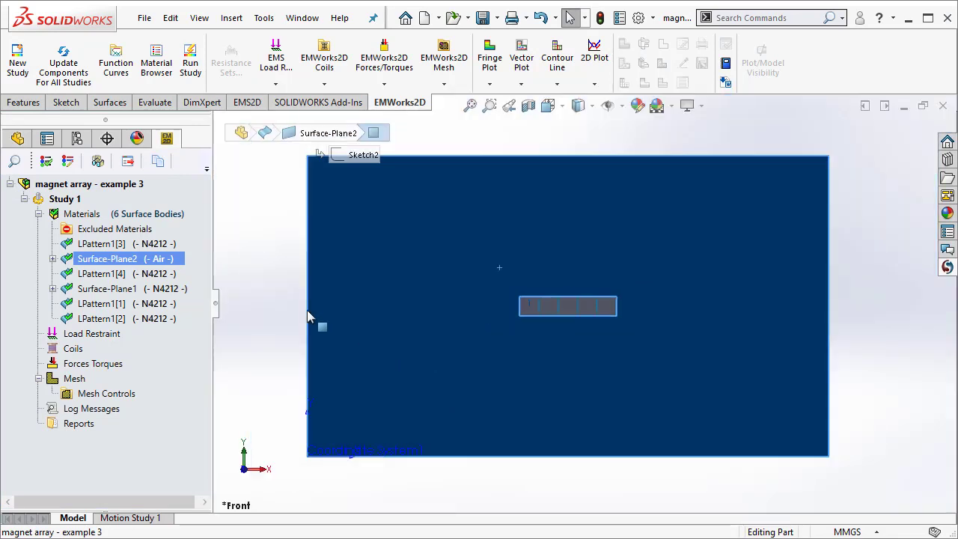
click(235, 307)
scroll(569, 329, down, 5)
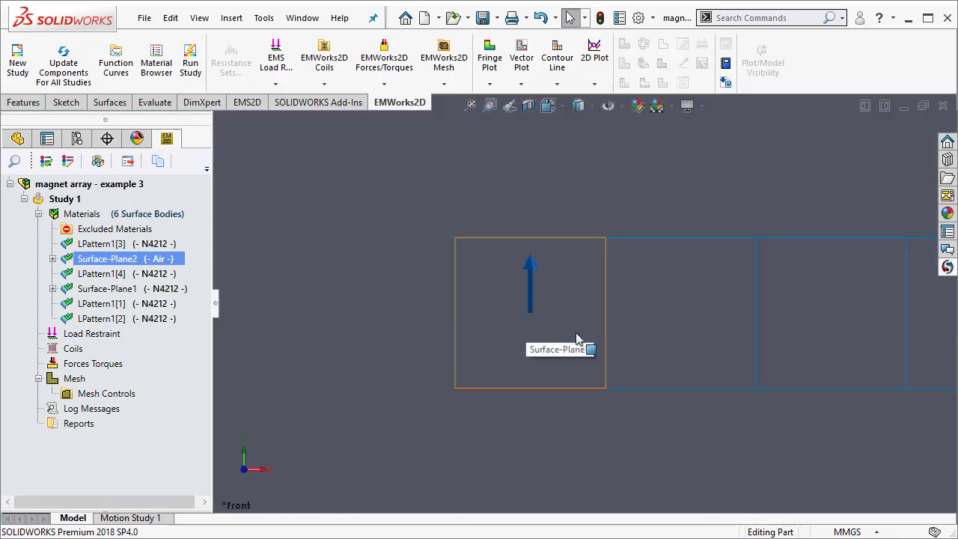
scroll(581, 303, up, 1)
scroll(814, 345, up, 3)
Set LPattern1[1]'s coercivity rightward along Coordinate System1's X axis, arrow at about 400%.
click(634, 317)
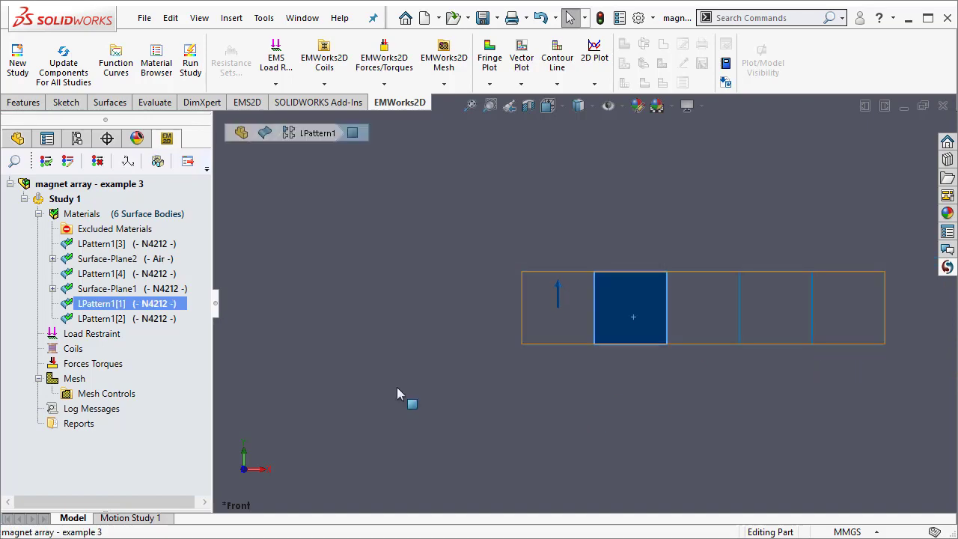
ctrl+click(140, 317)
click(139, 303)
right_click(138, 301)
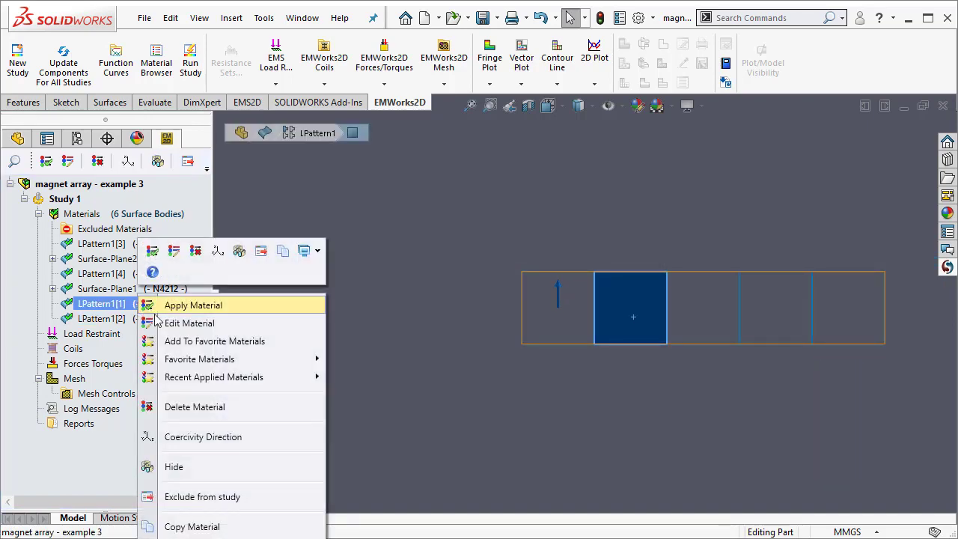
click(204, 437)
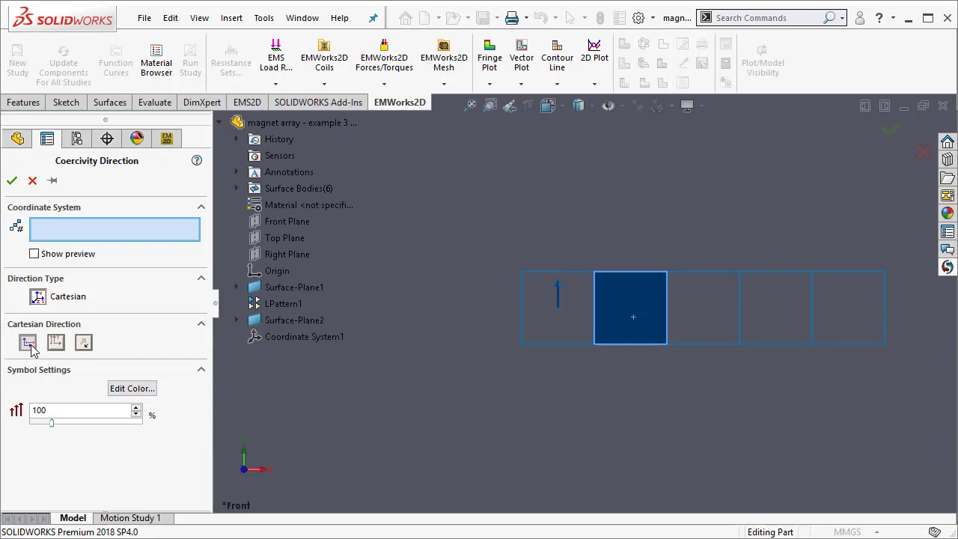
click(294, 338)
click(35, 253)
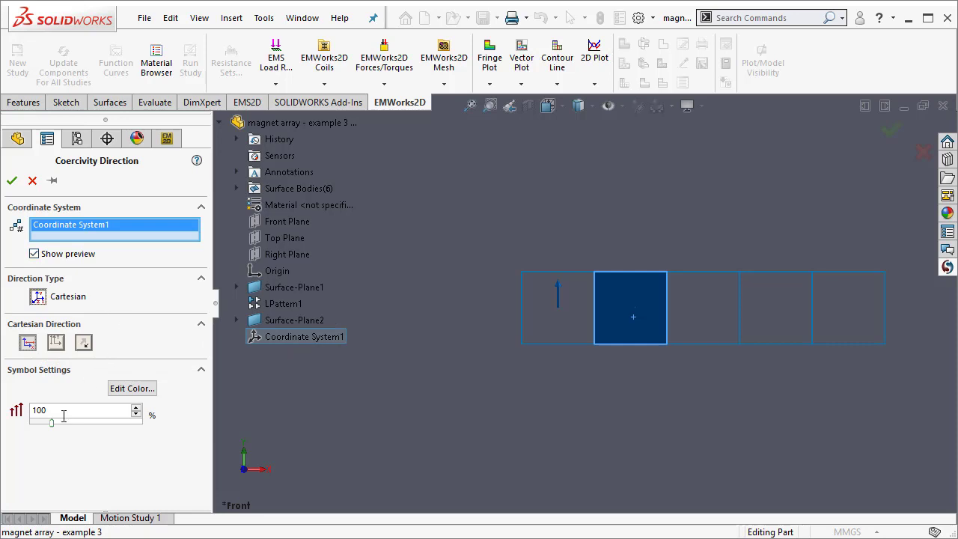
drag(53, 430, 118, 436)
click(12, 180)
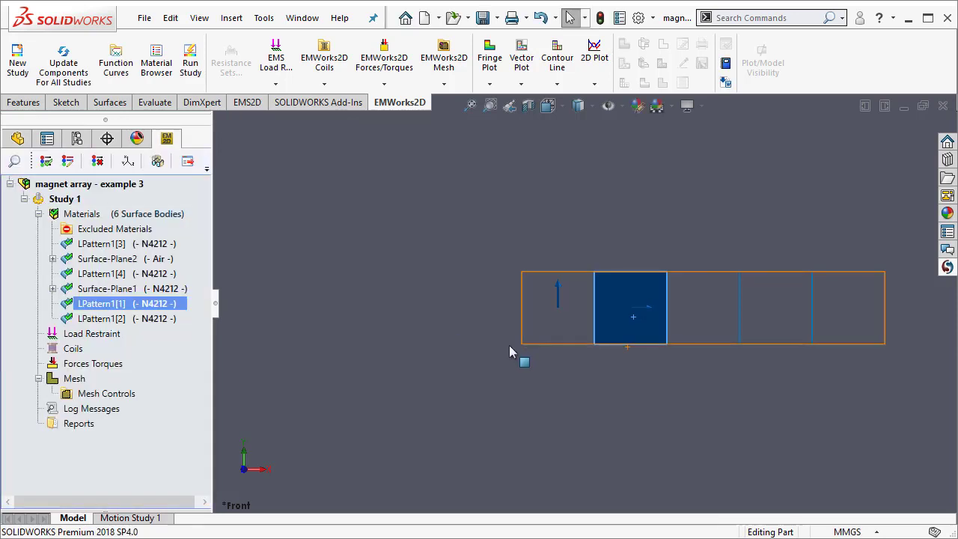
Select the air region, then pick the third magnet.
click(508, 404)
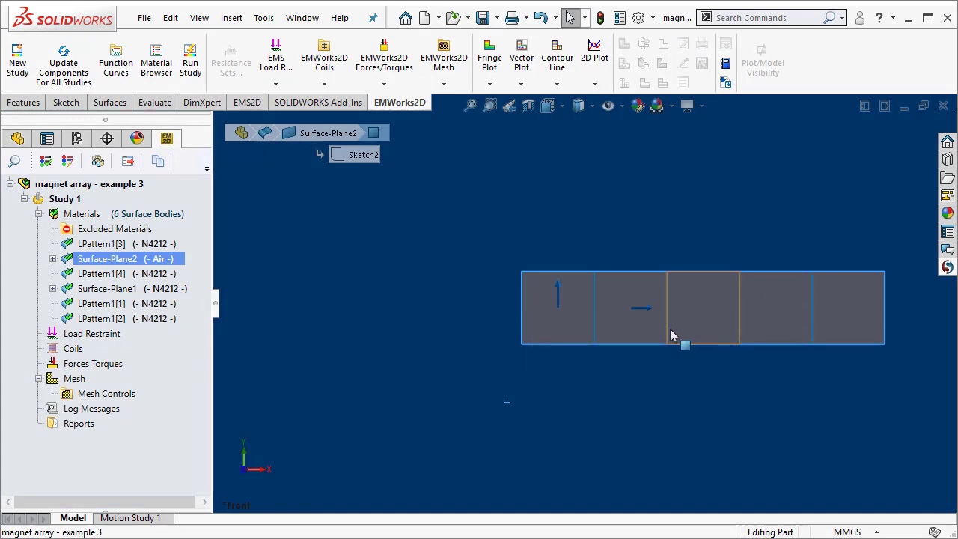
scroll(673, 331, down, 2)
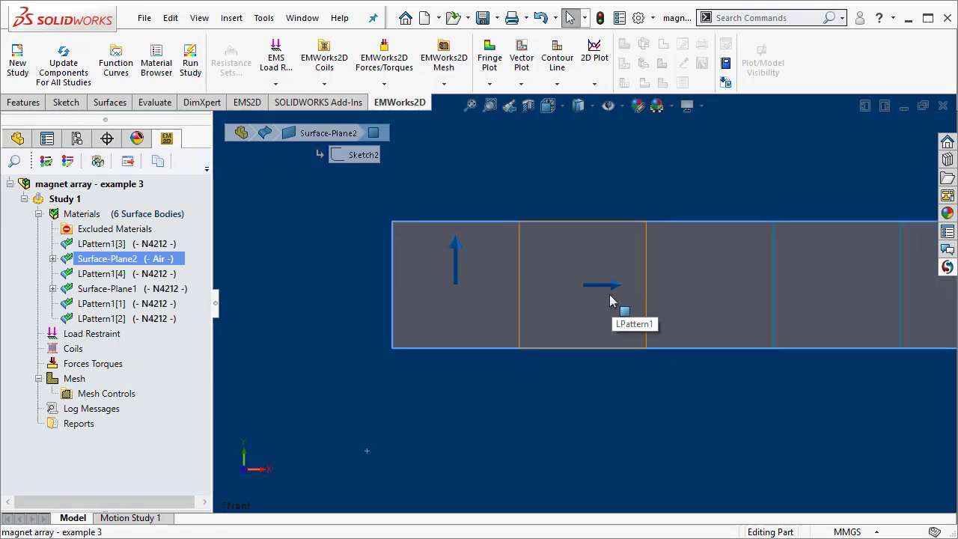
click(686, 292)
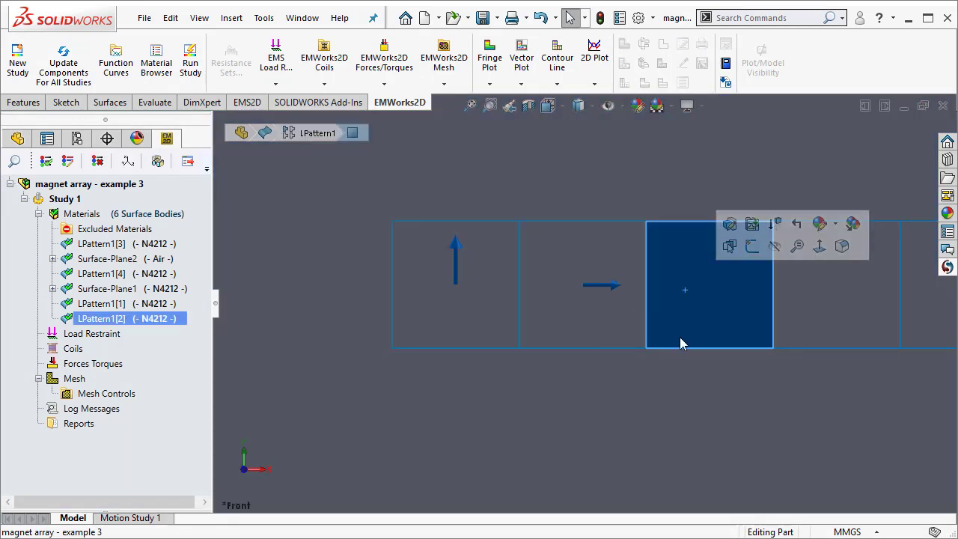
Point LPattern1[2]'s coercivity down along Coordinate System1's reversed Y axis, arrow at 400%.
right_click(152, 321)
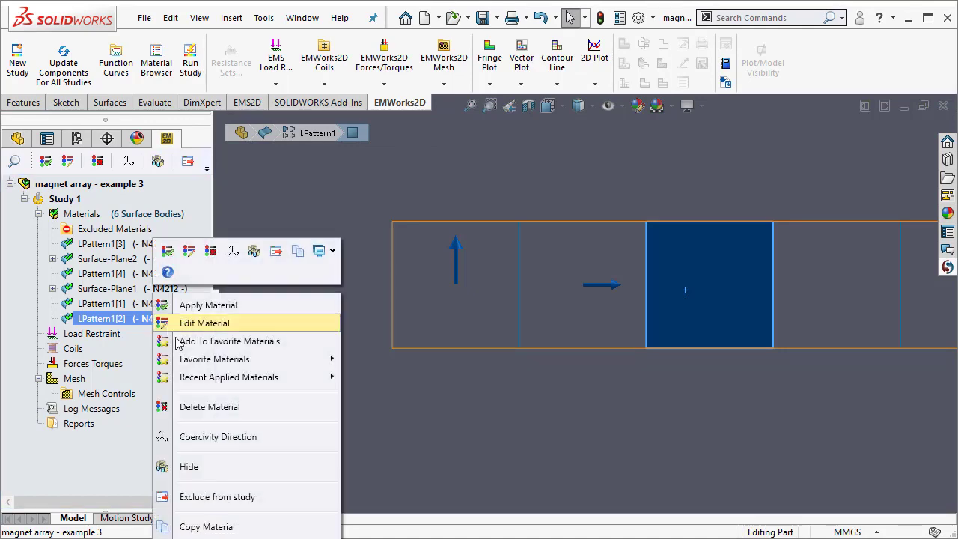
click(216, 437)
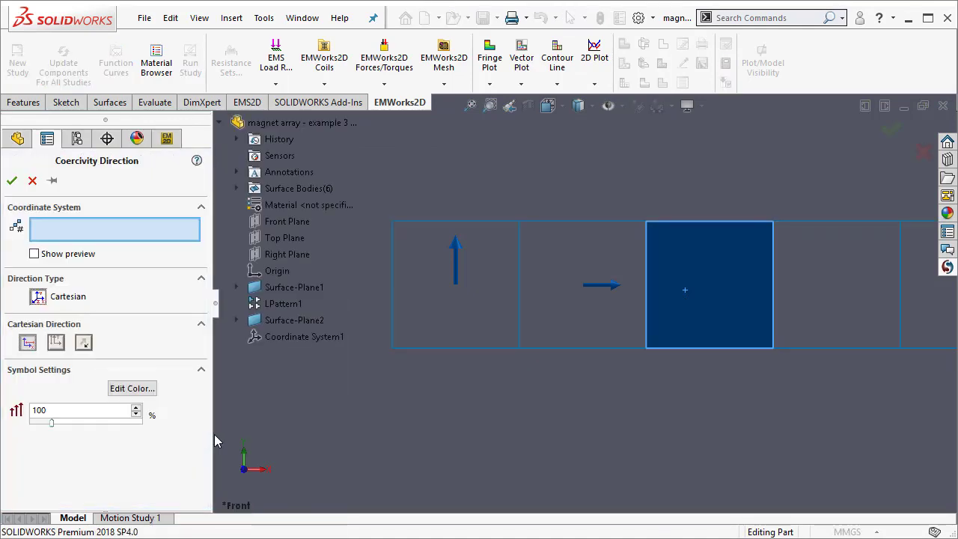
click(296, 338)
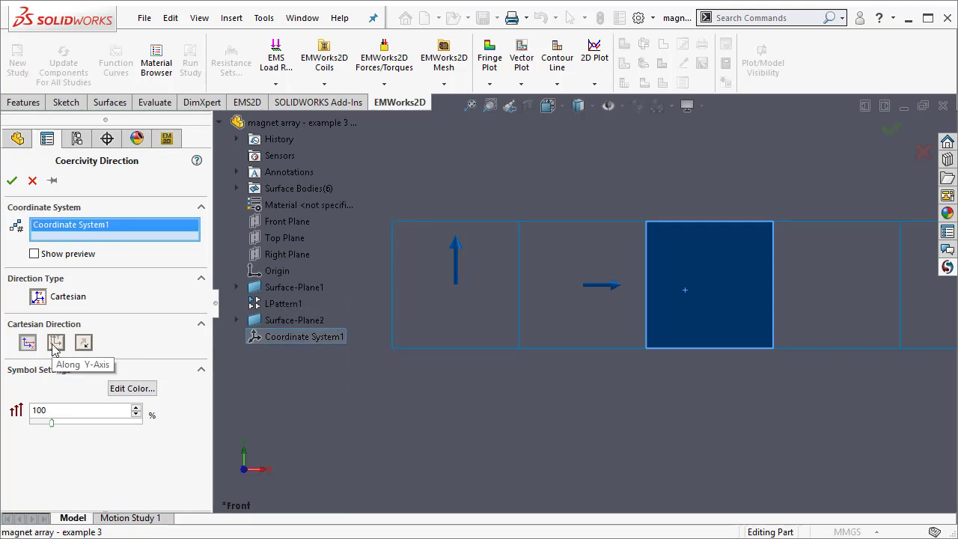
click(55, 346)
click(84, 343)
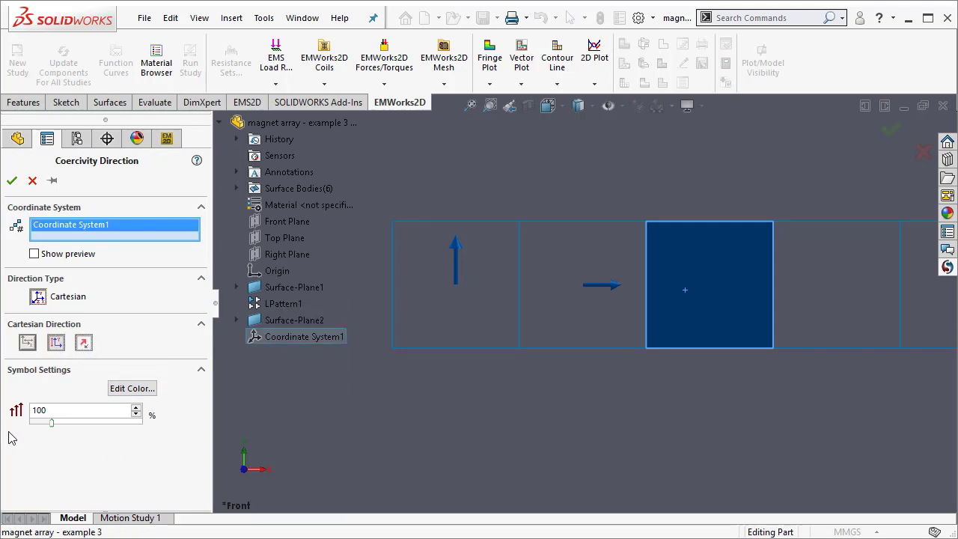
drag(52, 425, 117, 423)
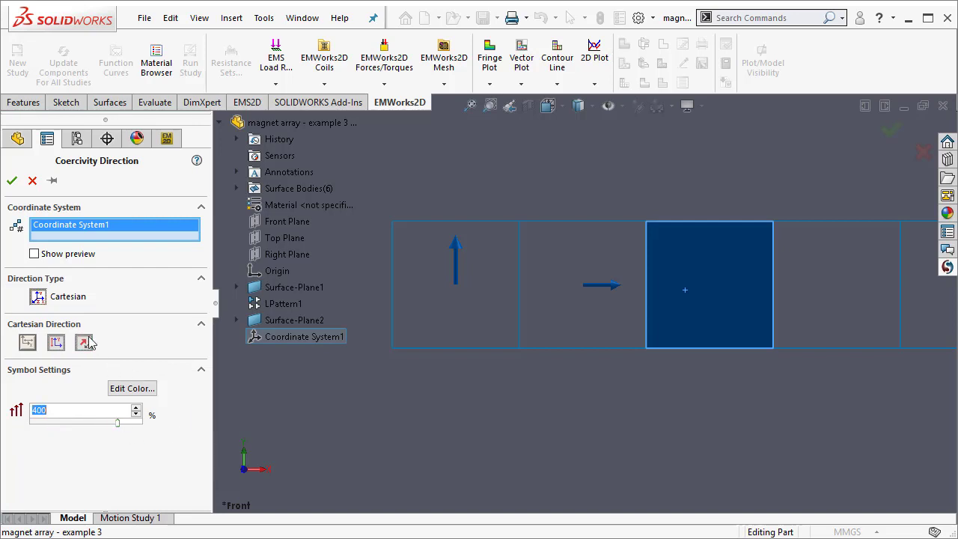
click(35, 254)
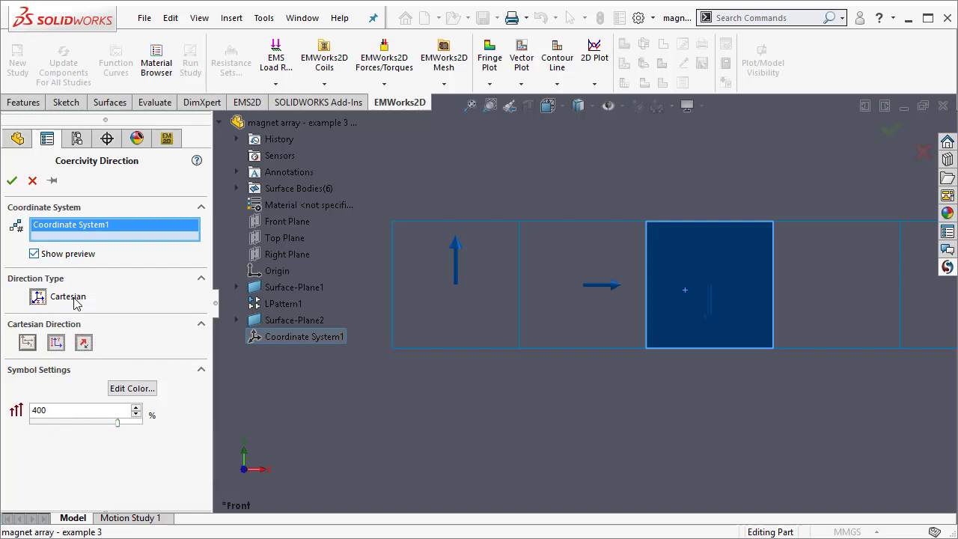
click(11, 179)
click(752, 458)
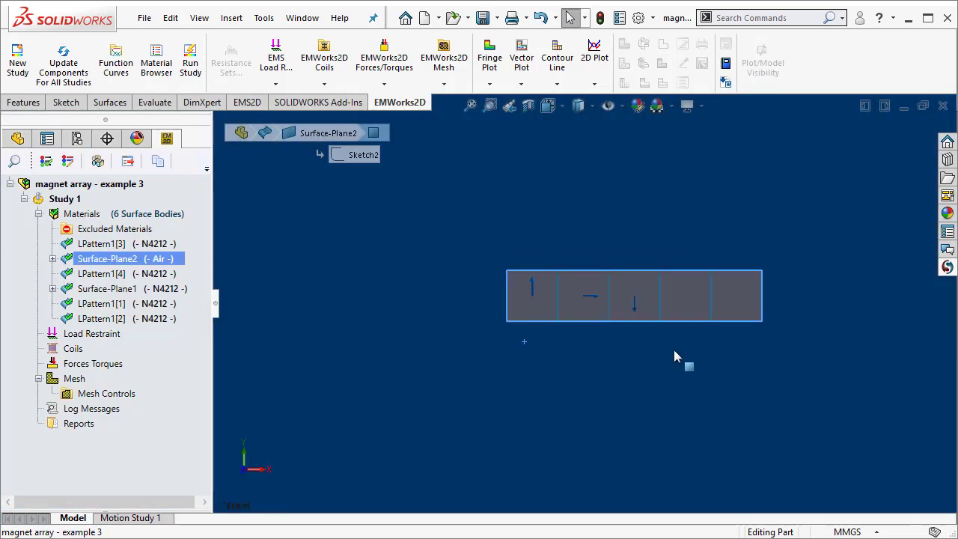
scroll(672, 347, down, 2)
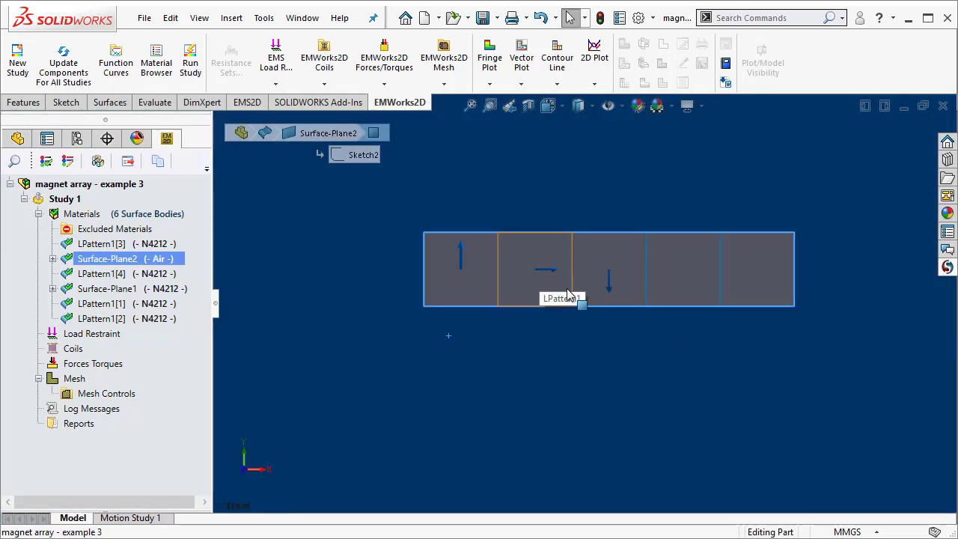
Point the fourth magnet's coercivity left along Coordinate System1's reversed X axis, arrow at about 365%.
click(699, 277)
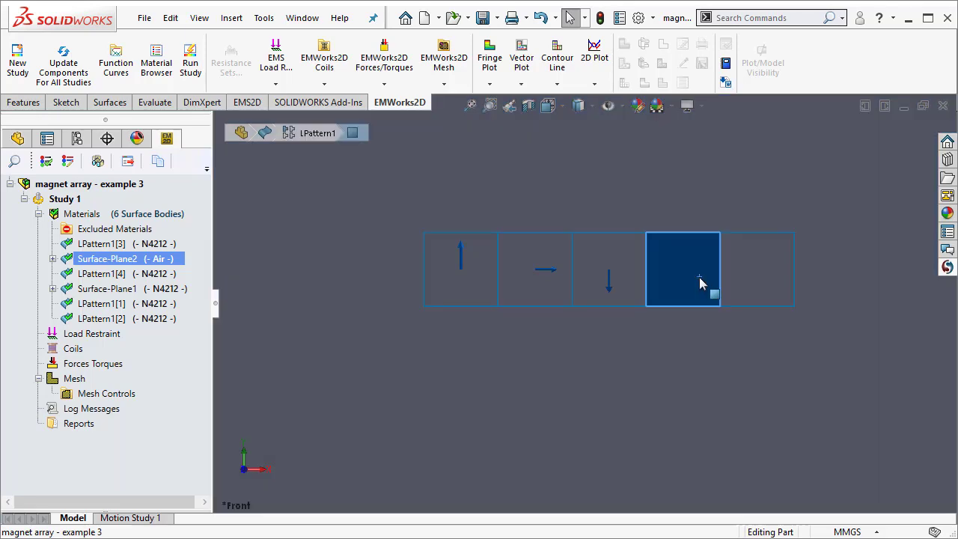
right_click(145, 249)
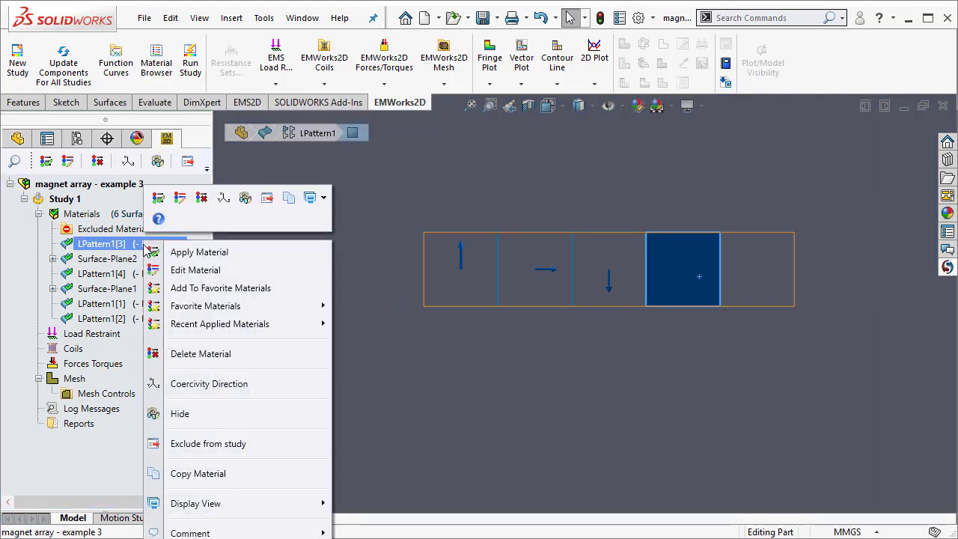
click(205, 383)
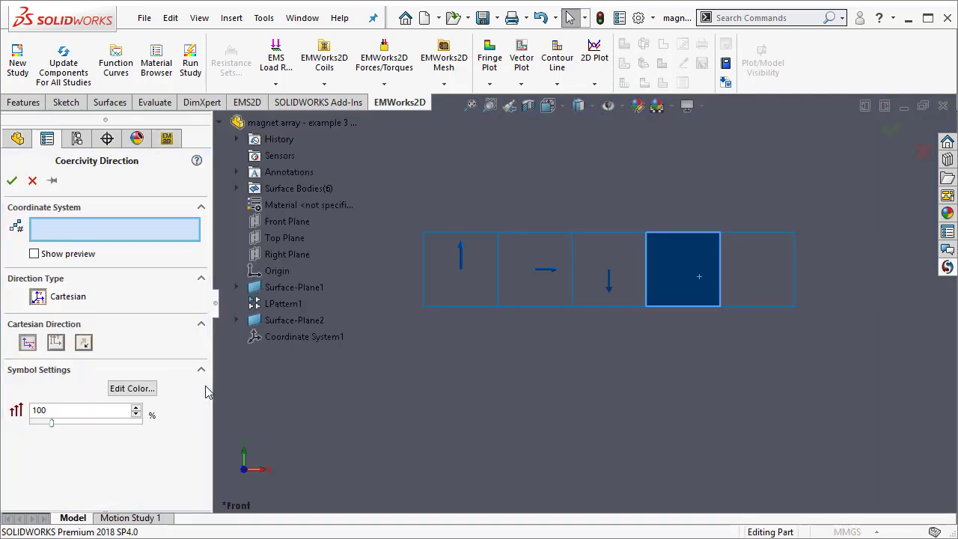
click(298, 339)
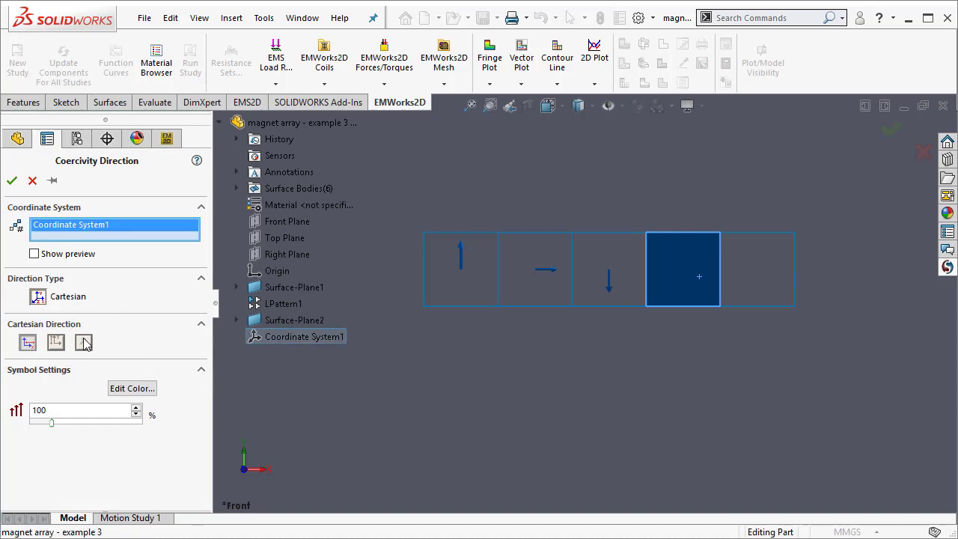
click(78, 256)
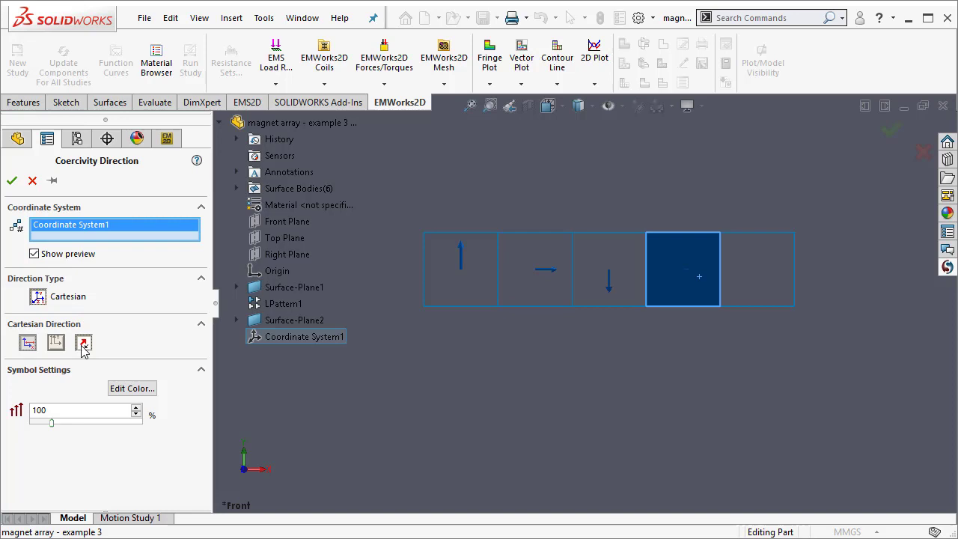
drag(53, 425, 112, 433)
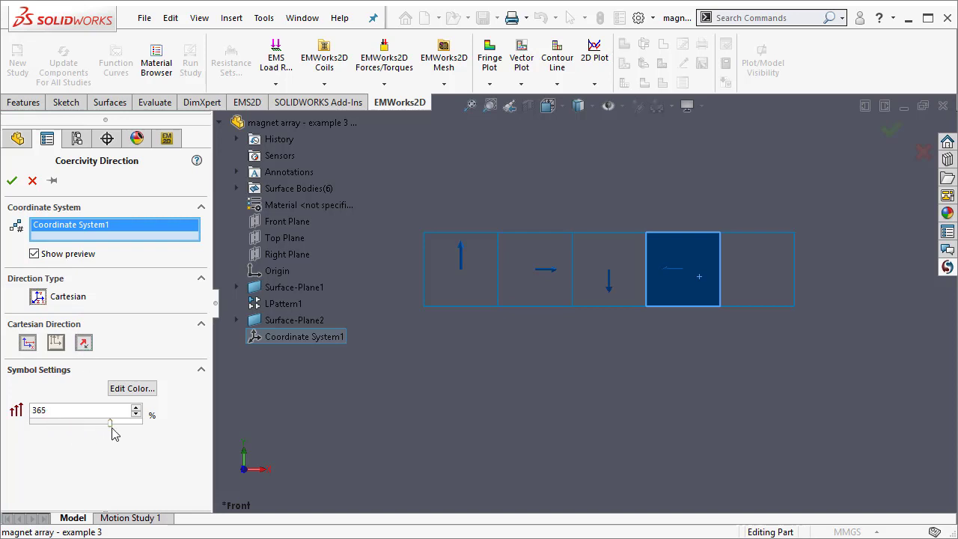
click(12, 182)
click(775, 268)
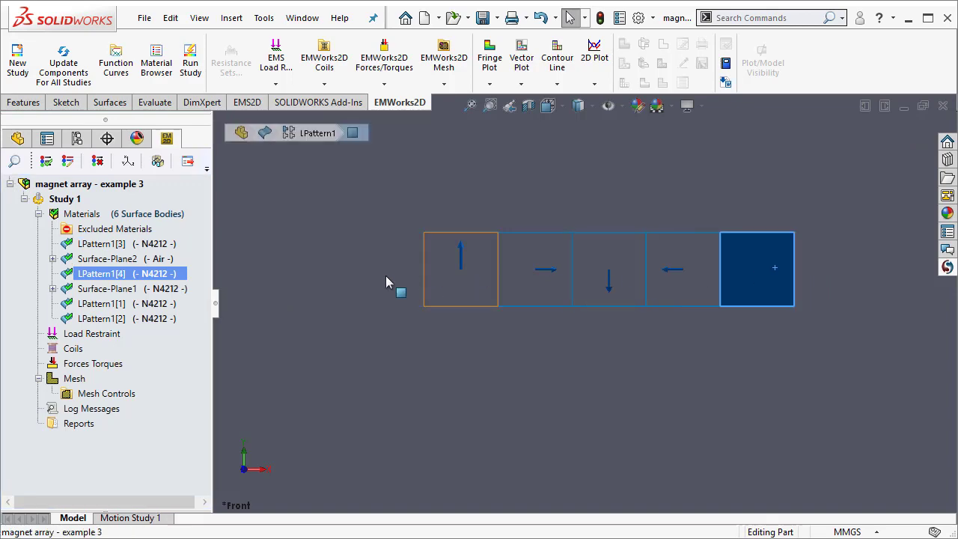
Point LPattern1[4]'s coercivity up along Coordinate System1's Y axis, arrow at 340%.
right_click(122, 279)
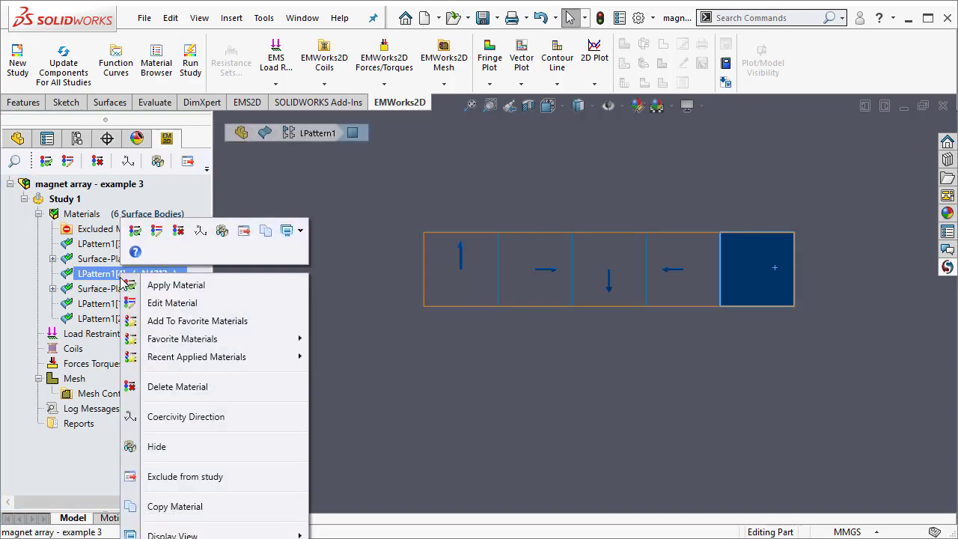
click(242, 424)
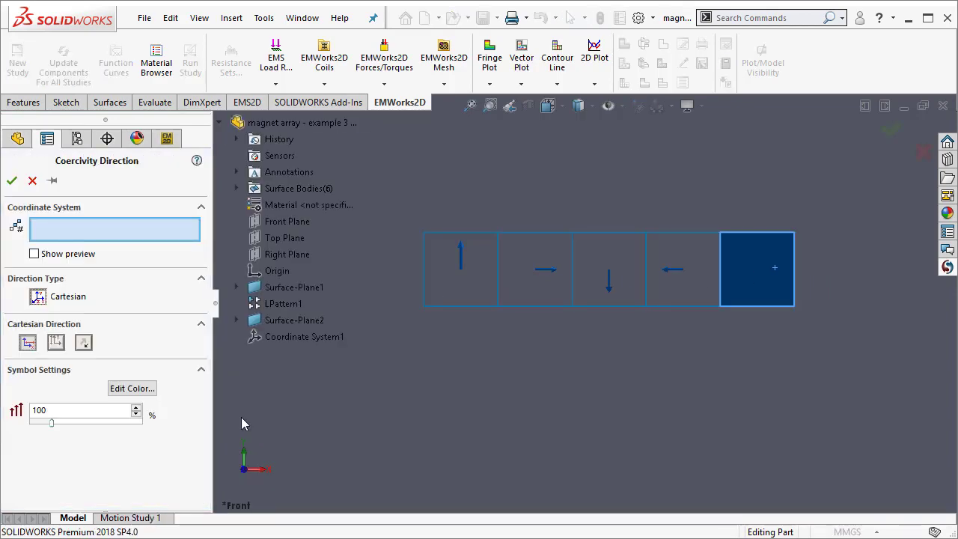
click(317, 336)
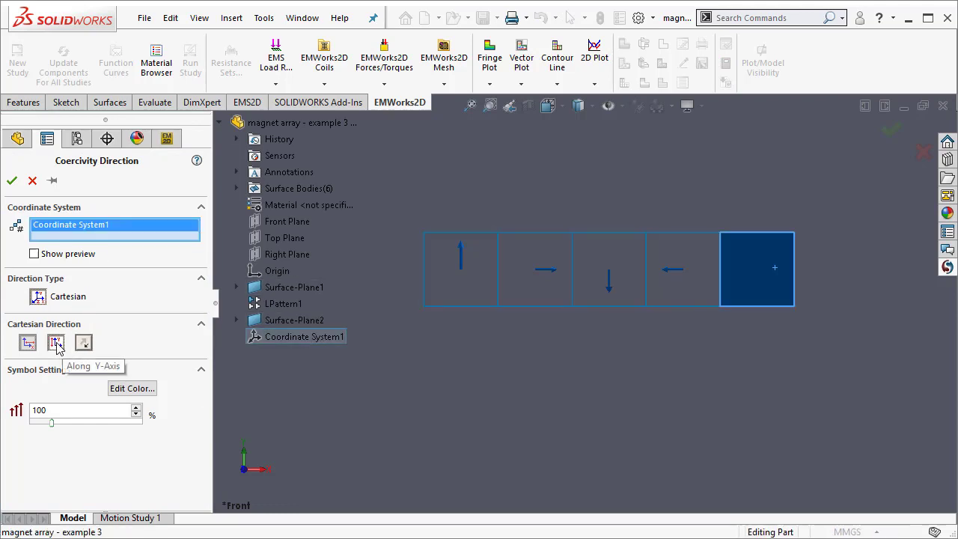
click(58, 346)
click(54, 256)
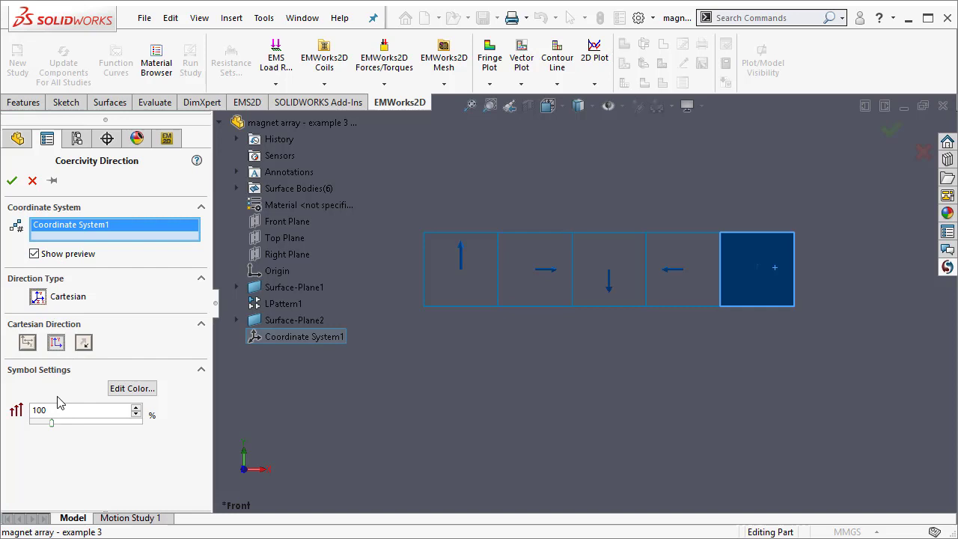
drag(52, 424, 105, 424)
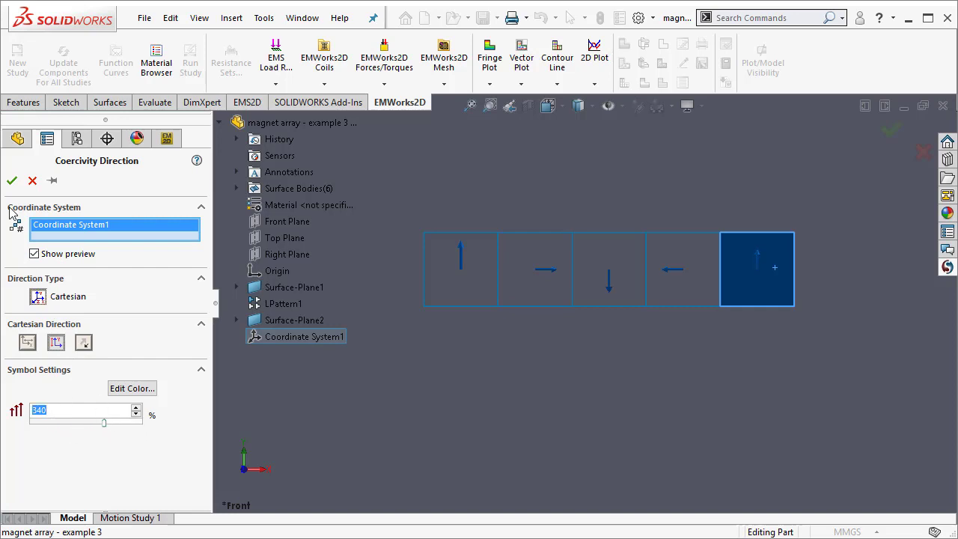
click(12, 181)
click(585, 426)
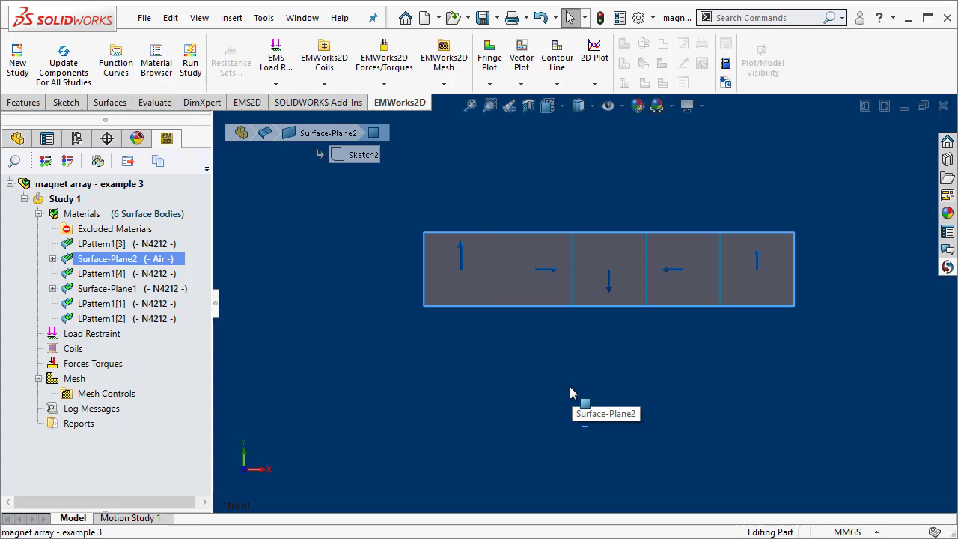
scroll(569, 386, up, 4)
scroll(565, 391, up, 4)
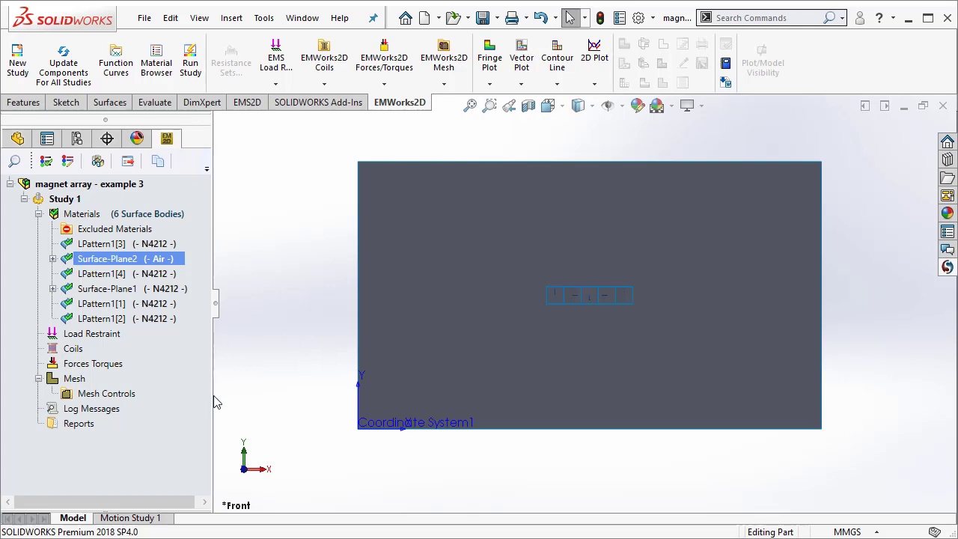
Create the Study 1 mesh with a finer mesh density and a growth rate of 1.1.
right_click(74, 383)
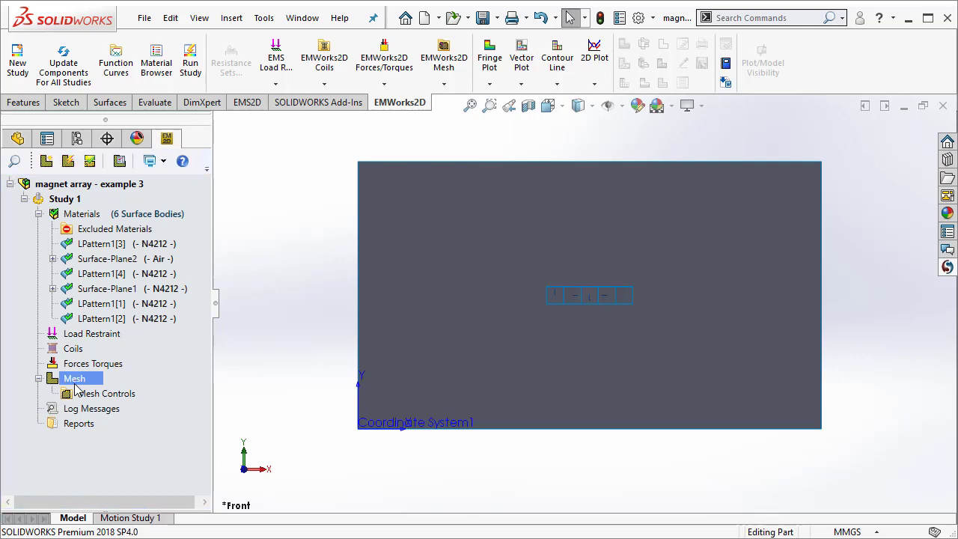
click(181, 399)
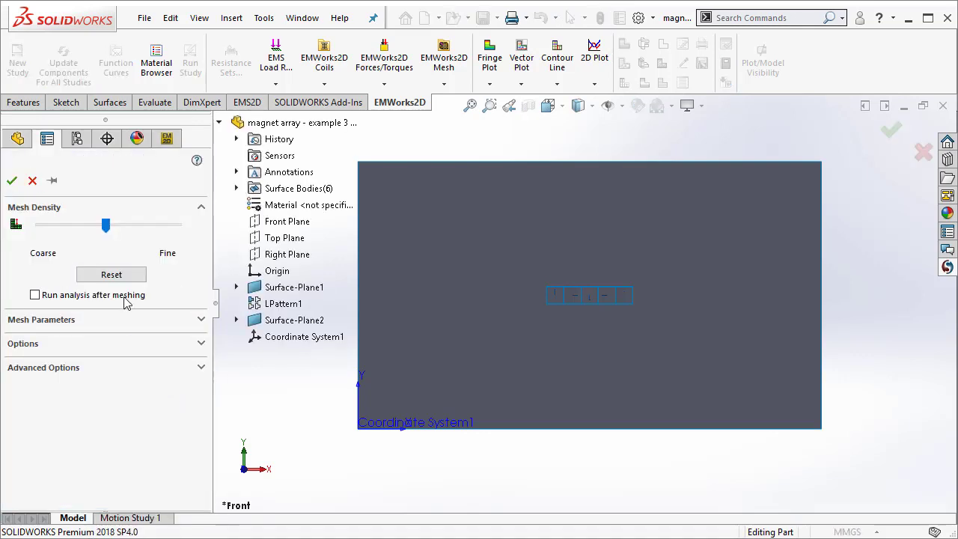
drag(108, 226, 122, 250)
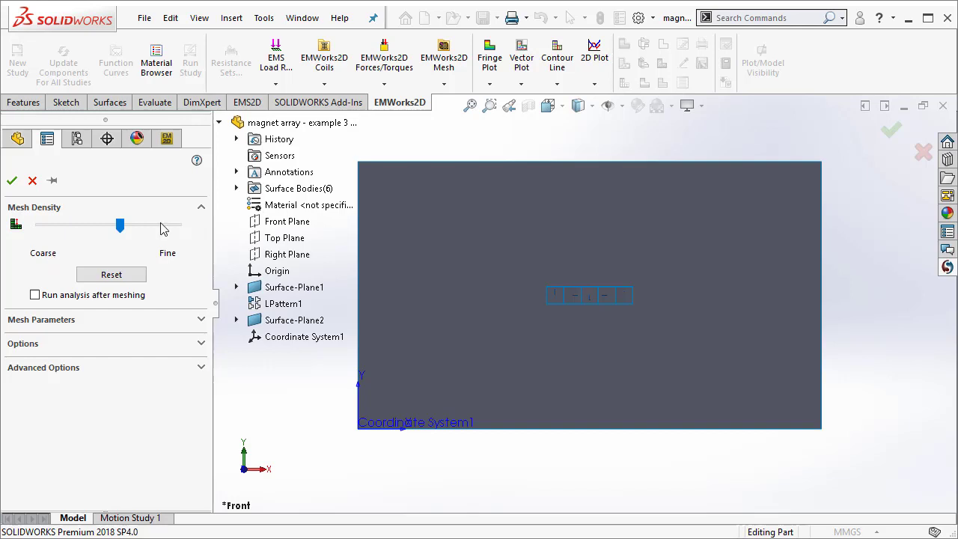
click(107, 272)
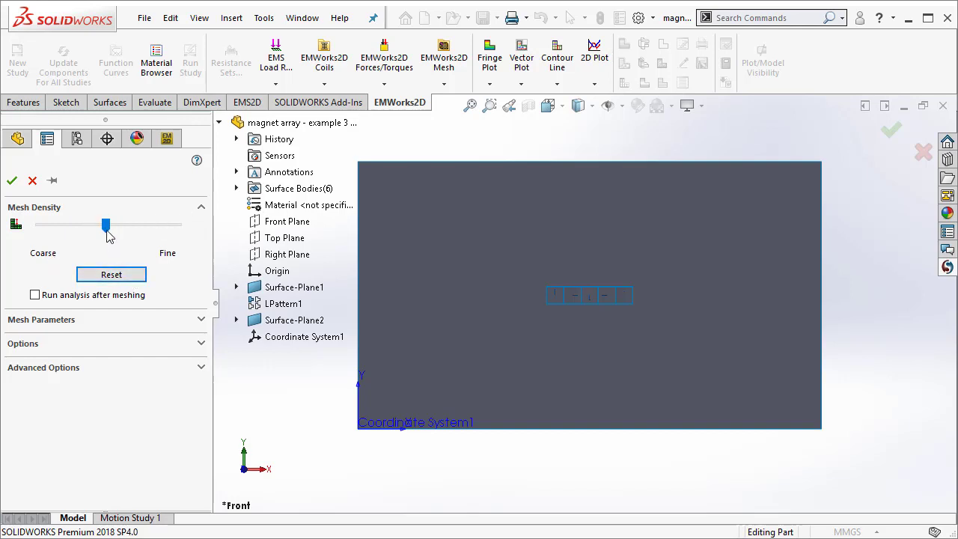
drag(106, 227, 129, 226)
drag(131, 235, 131, 236)
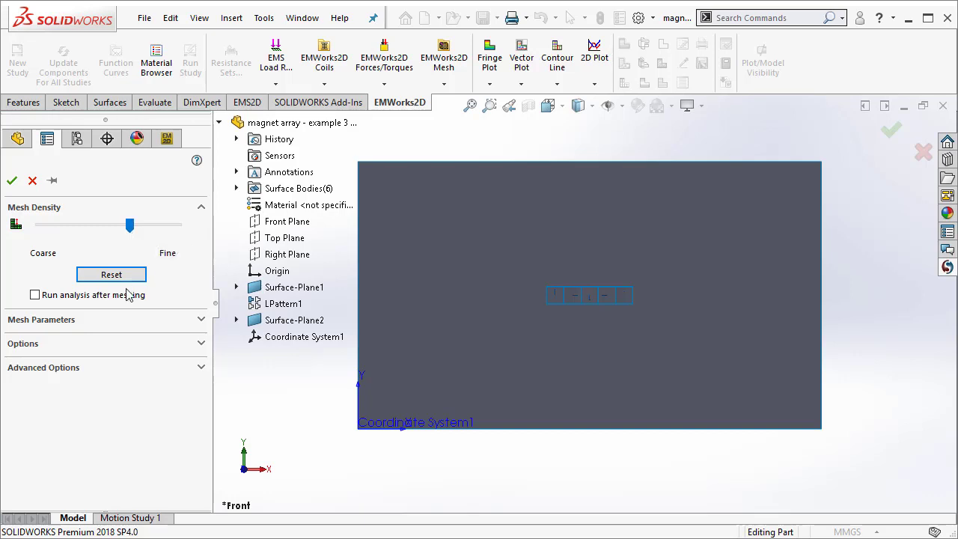
click(102, 324)
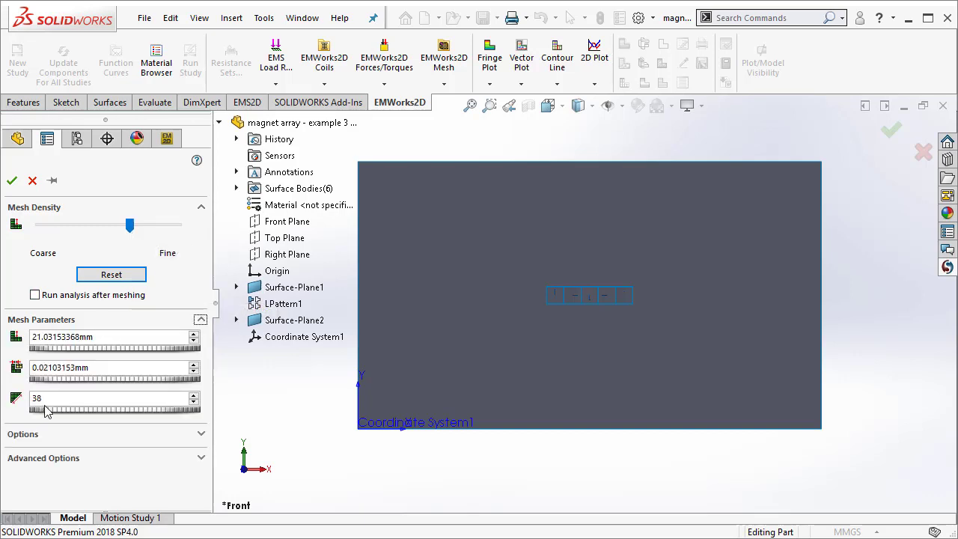
click(49, 434)
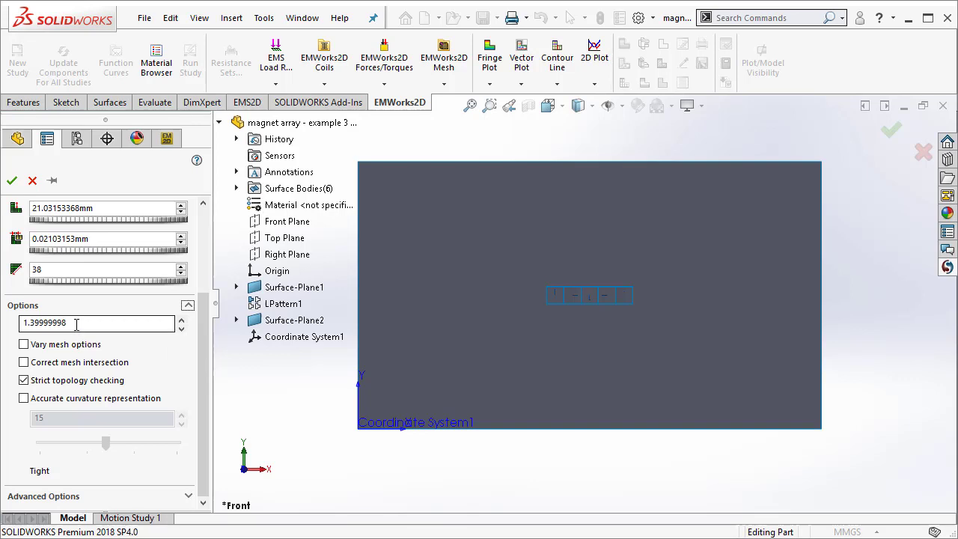
double_click(76, 323)
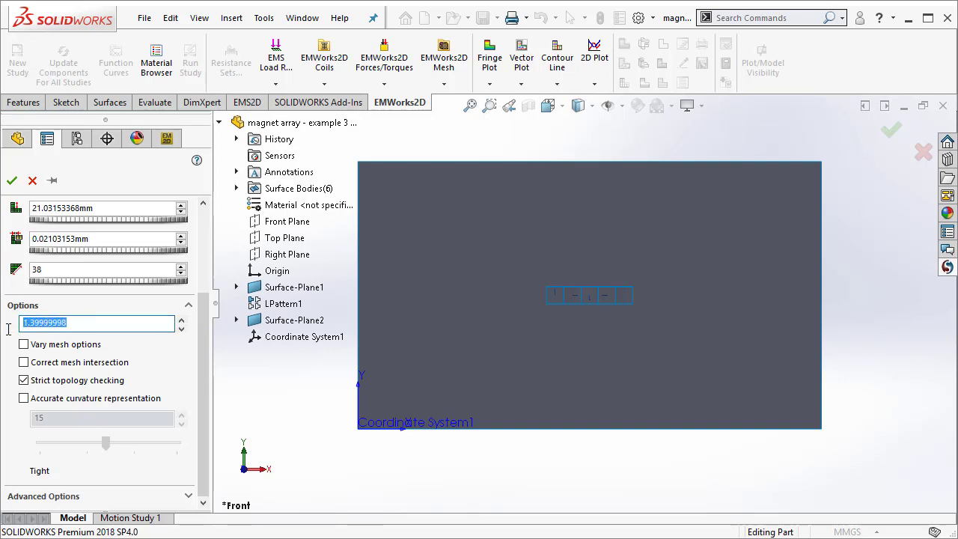
text(1.1)
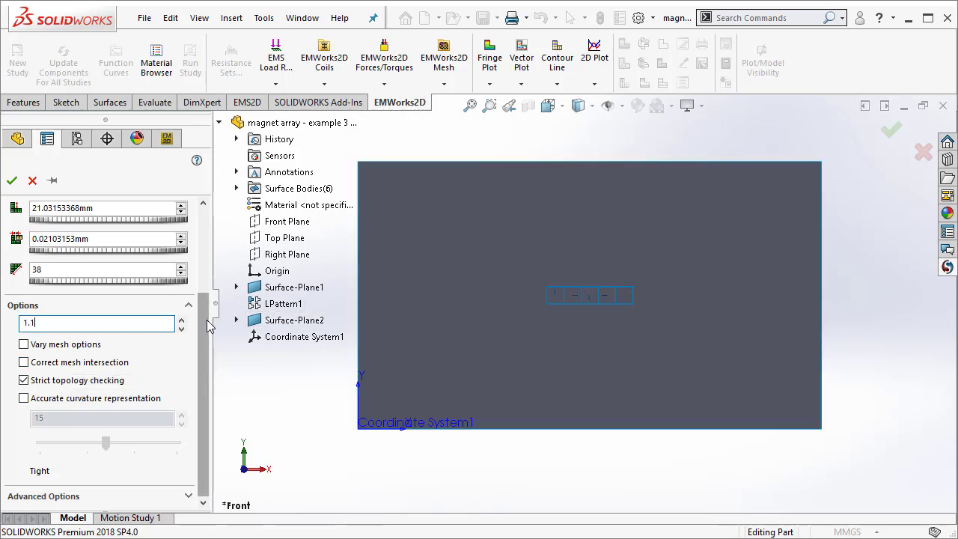
scroll(163, 226, up, 3)
click(12, 180)
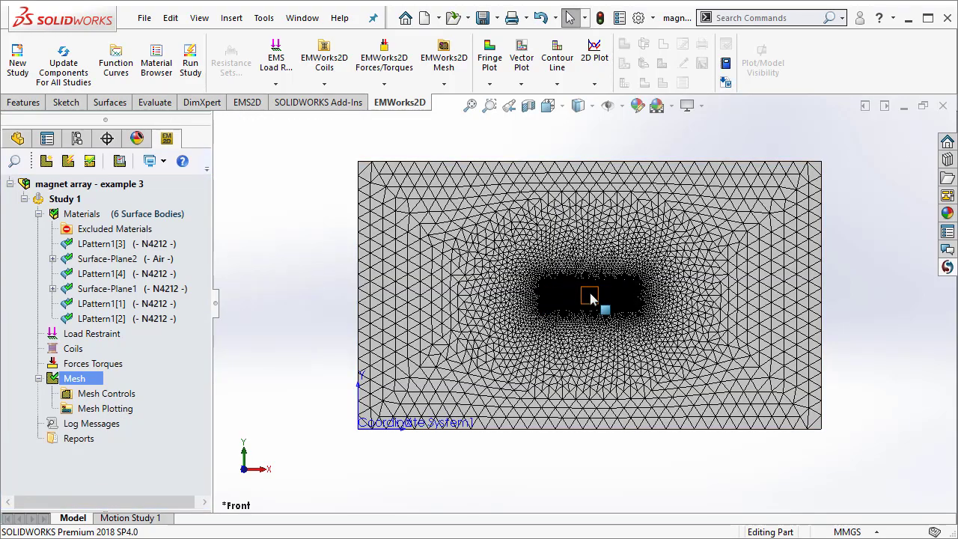
Zoom in and out over the magnet array to inspect the mesh refinement.
scroll(588, 297, down, 5)
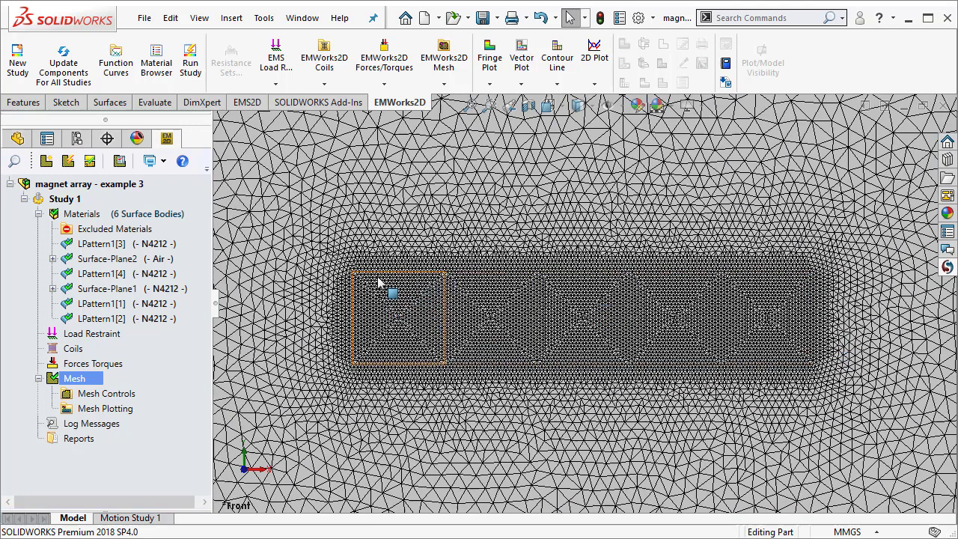
scroll(599, 345, up, 3)
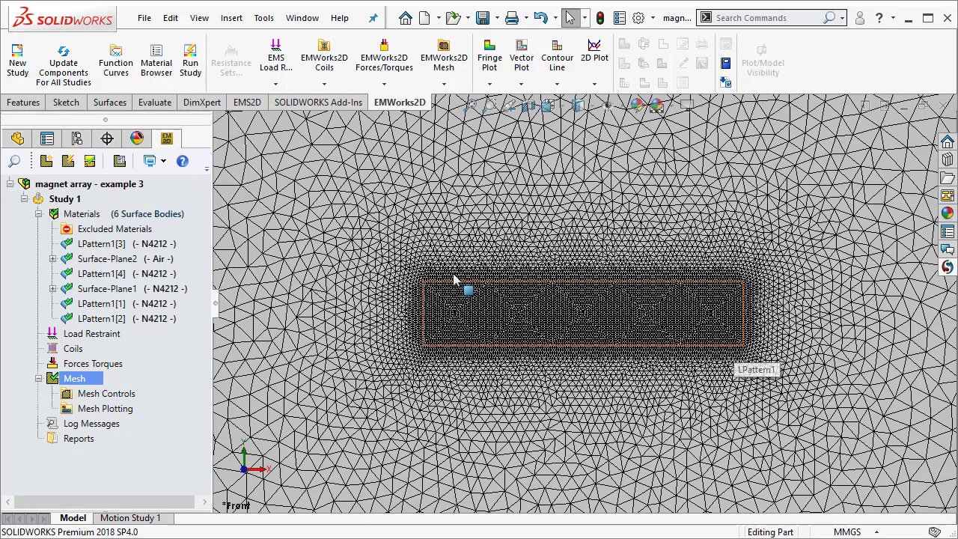
scroll(431, 288, up, 2)
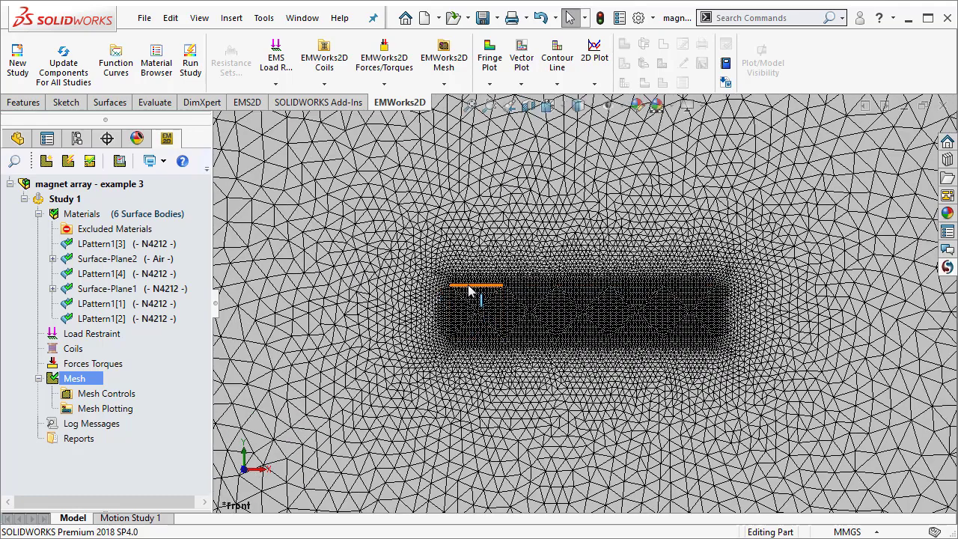
scroll(467, 293, down, 4)
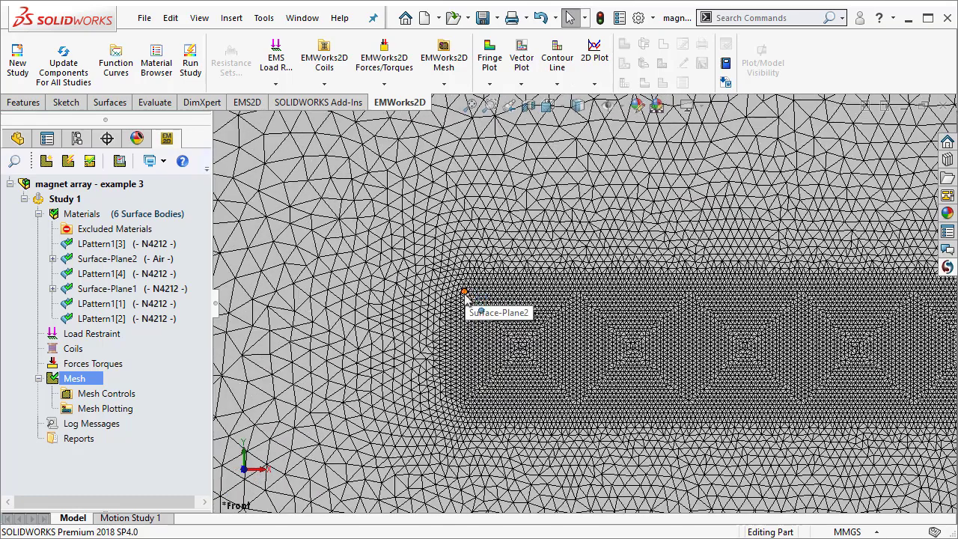
scroll(499, 331, up, 3)
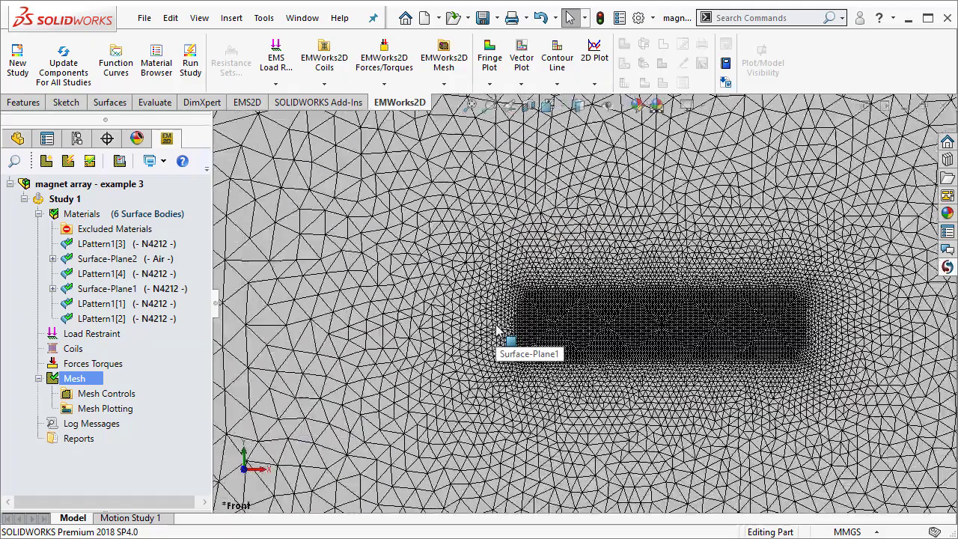
scroll(498, 331, up, 4)
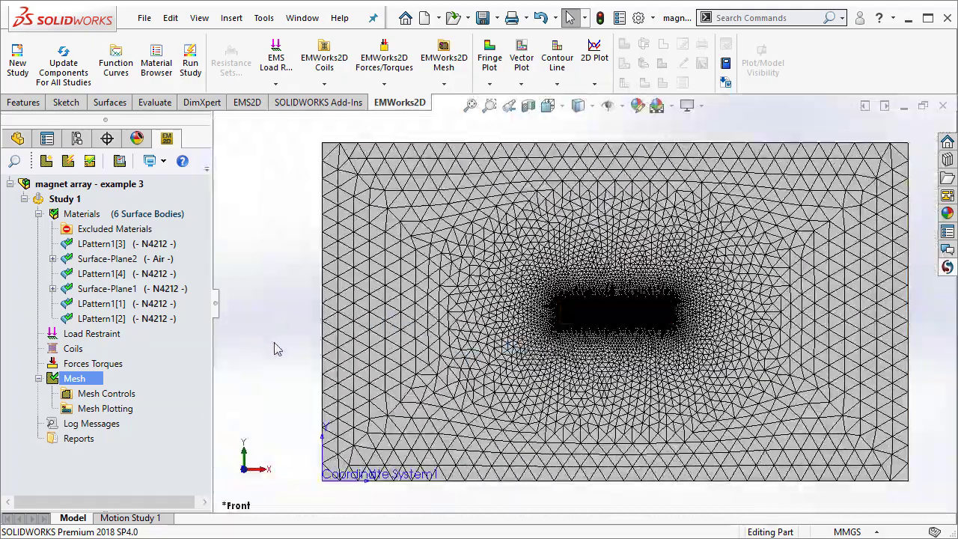
Run the Study 1 magnetostatic analysis and save the part.
right_click(81, 200)
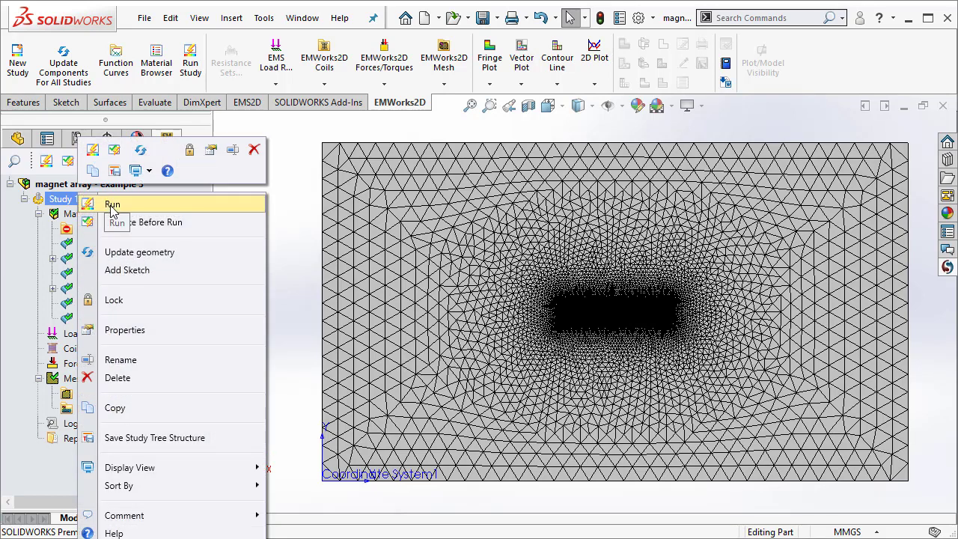
click(112, 205)
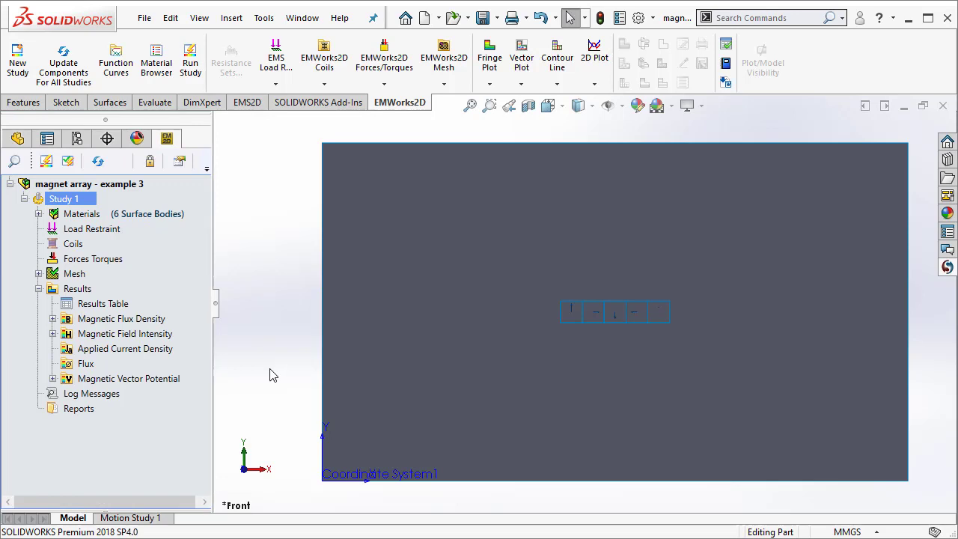
scroll(321, 374, up, 2)
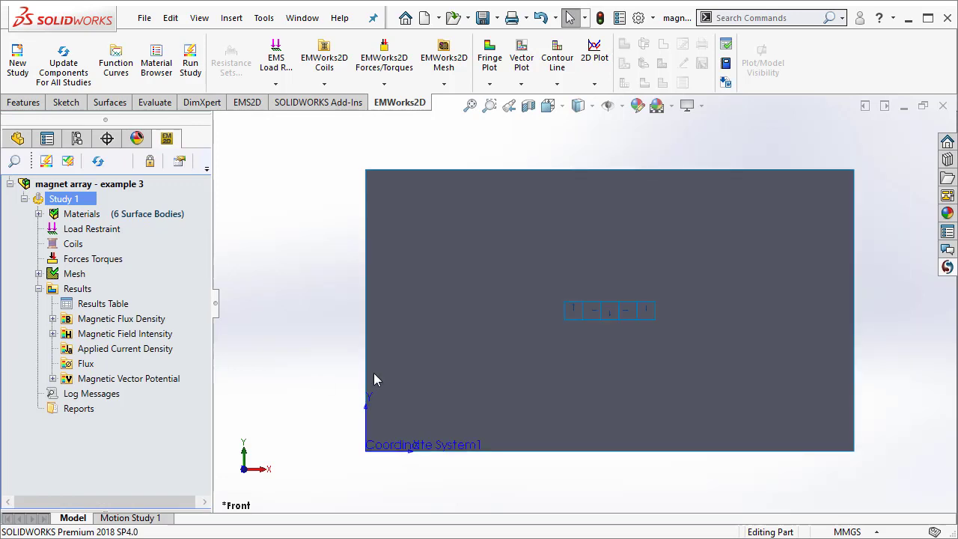
scroll(667, 325, down, 2)
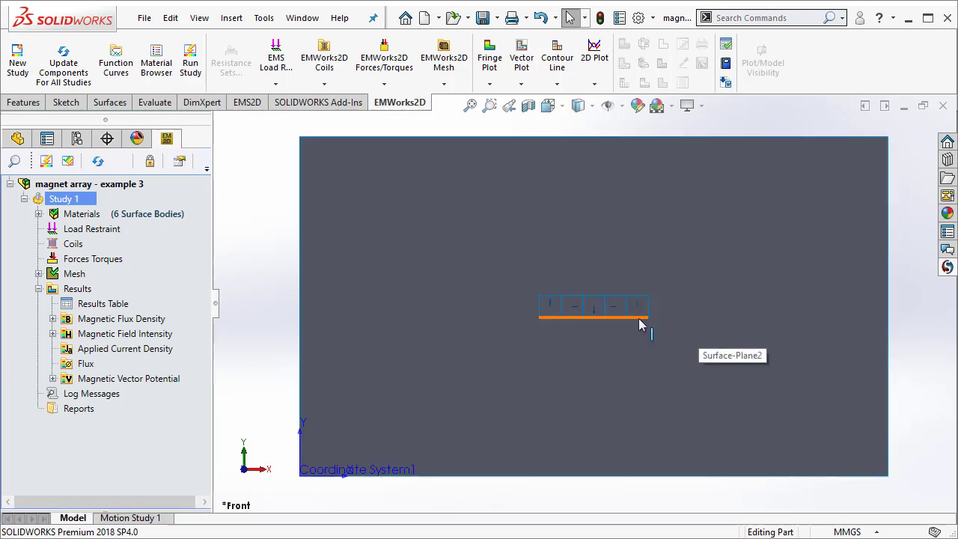
click(482, 19)
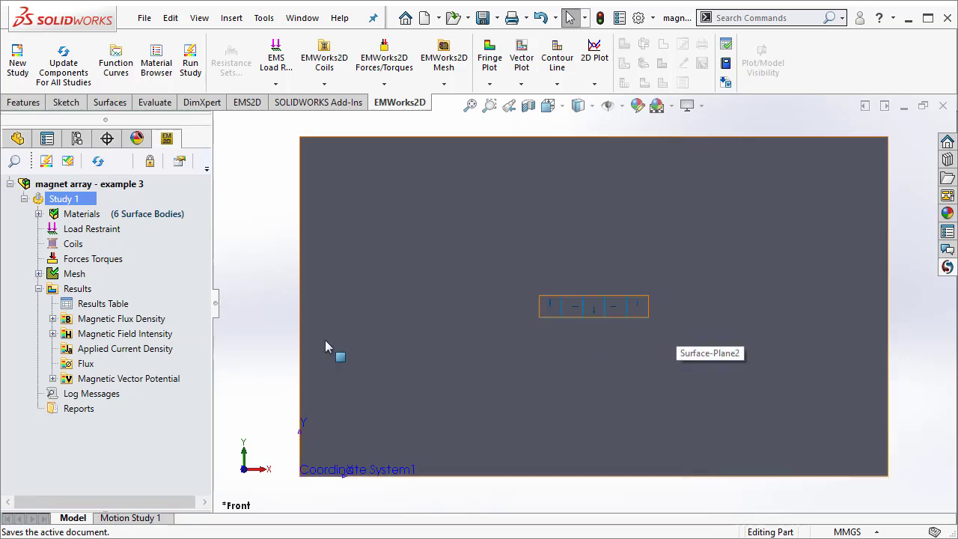
Show Magnetic Vector Potential - 1 as contour lines and zoom in around the magnets.
click(52, 379)
click(96, 393)
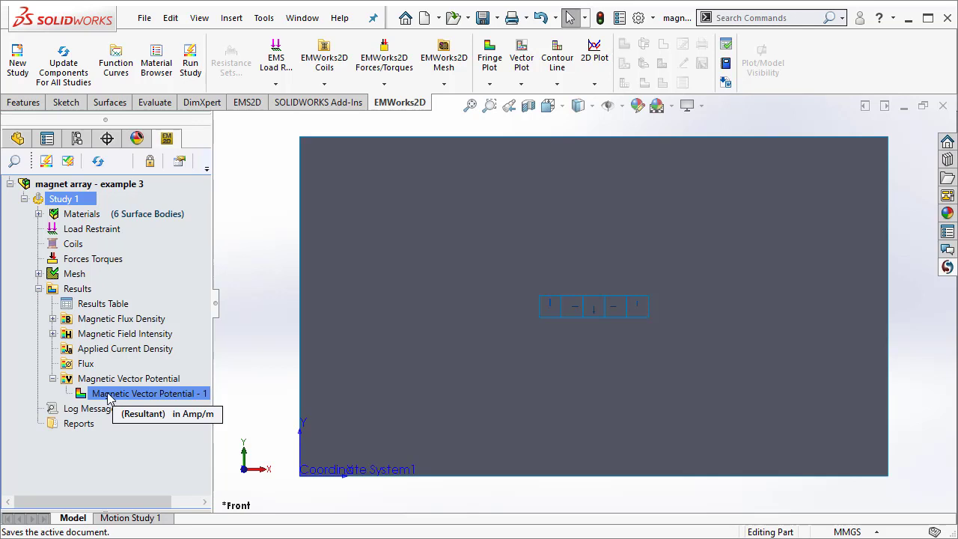
right_click(113, 396)
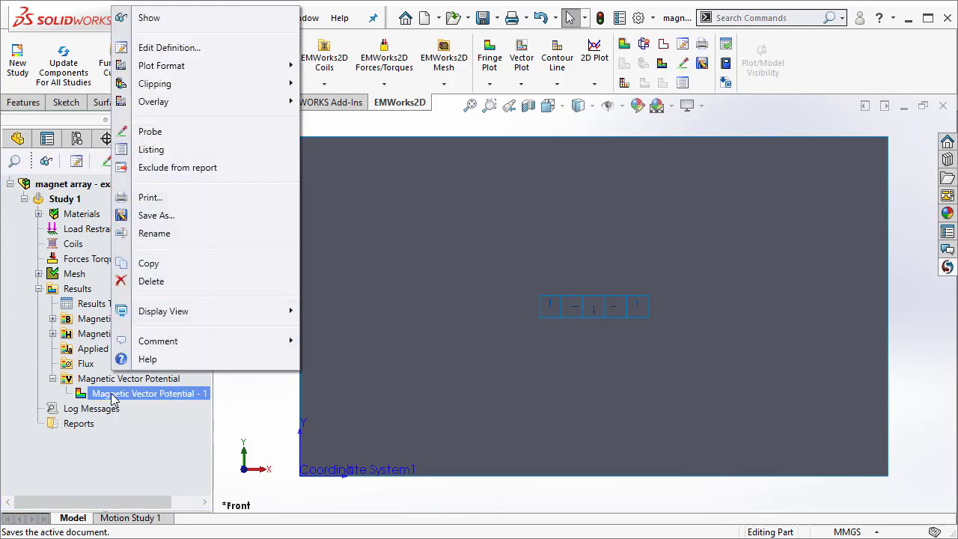
mouse_move(285, 90)
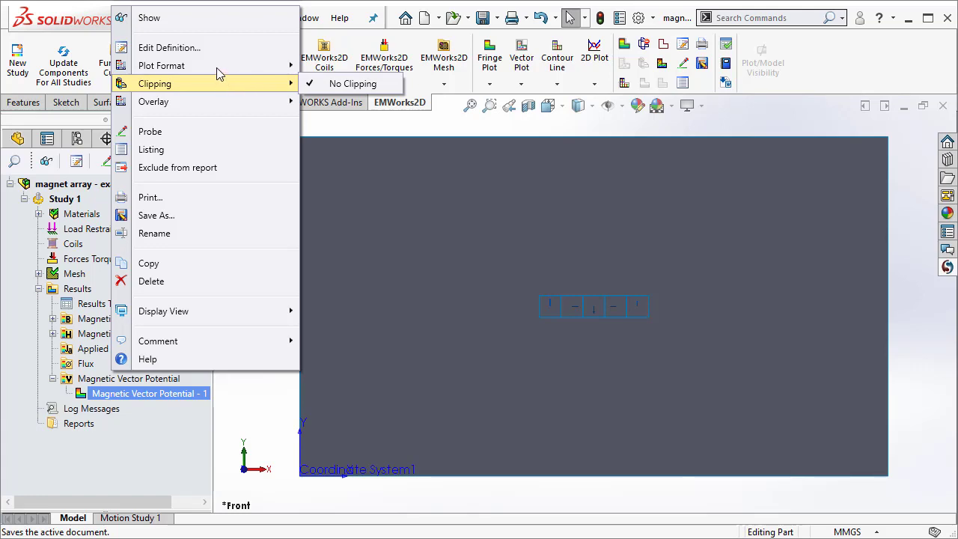
mouse_move(225, 66)
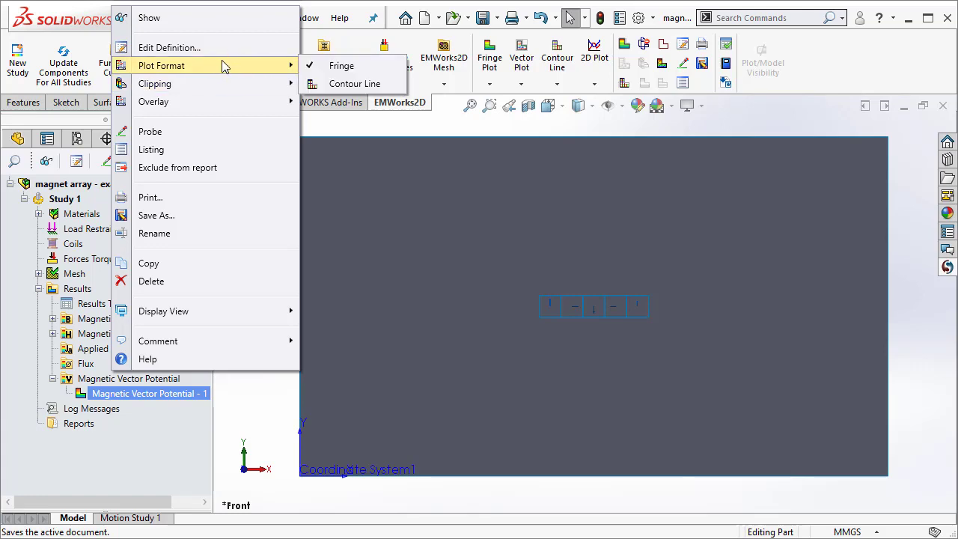
click(344, 84)
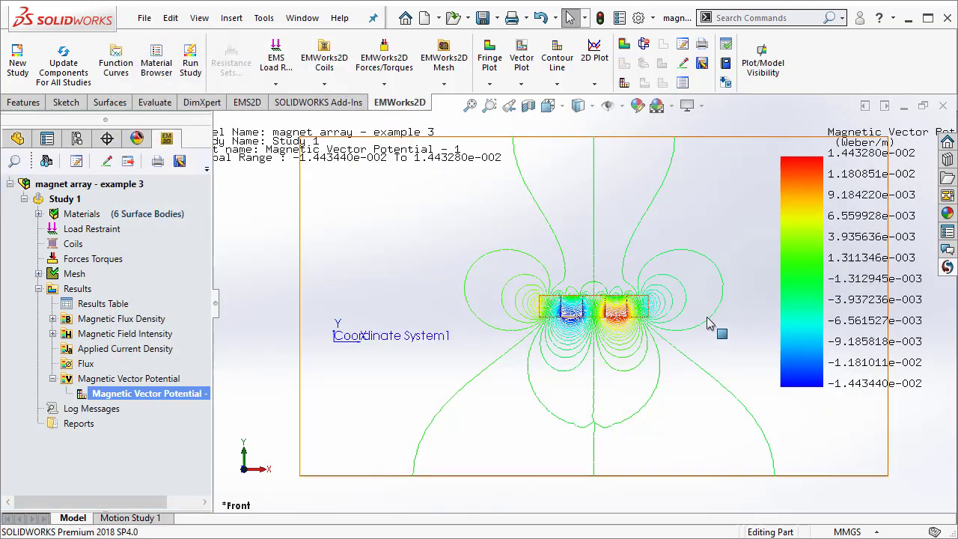
scroll(621, 330, down, 3)
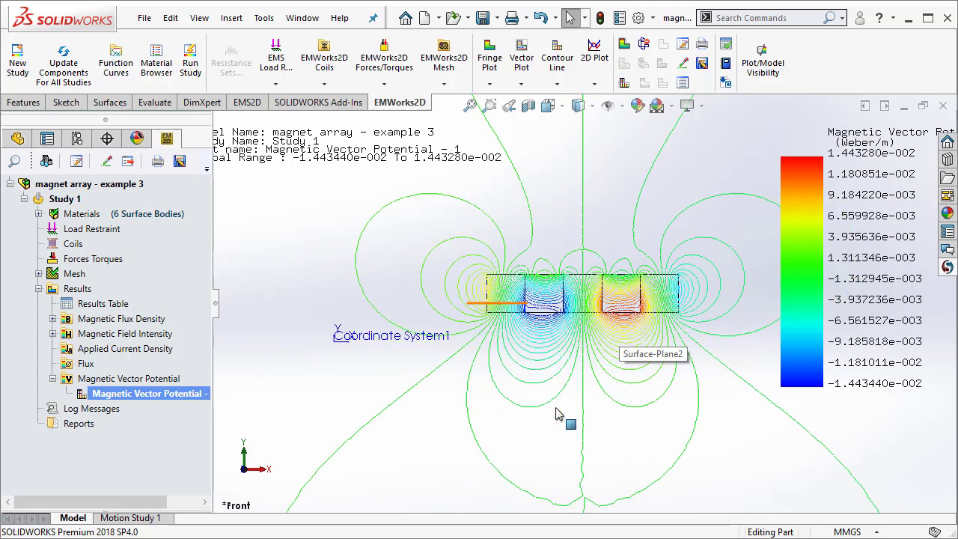
scroll(588, 337, up, 2)
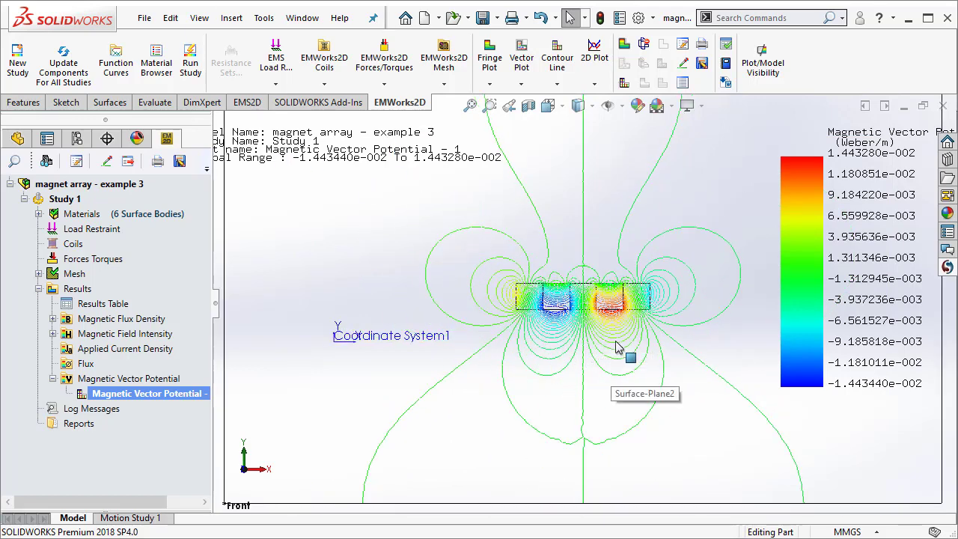
scroll(617, 347, down, 2)
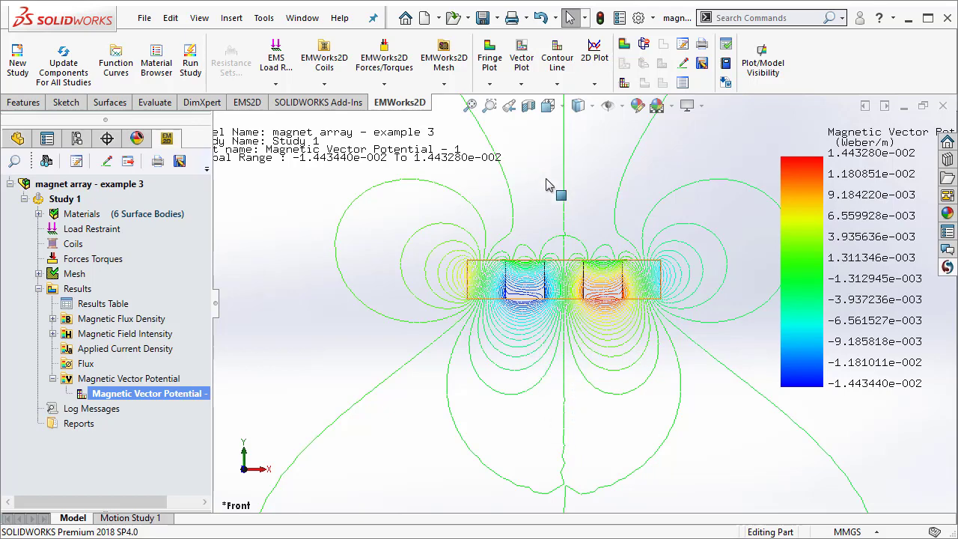
scroll(624, 381, down, 1)
scroll(606, 236, down, 1)
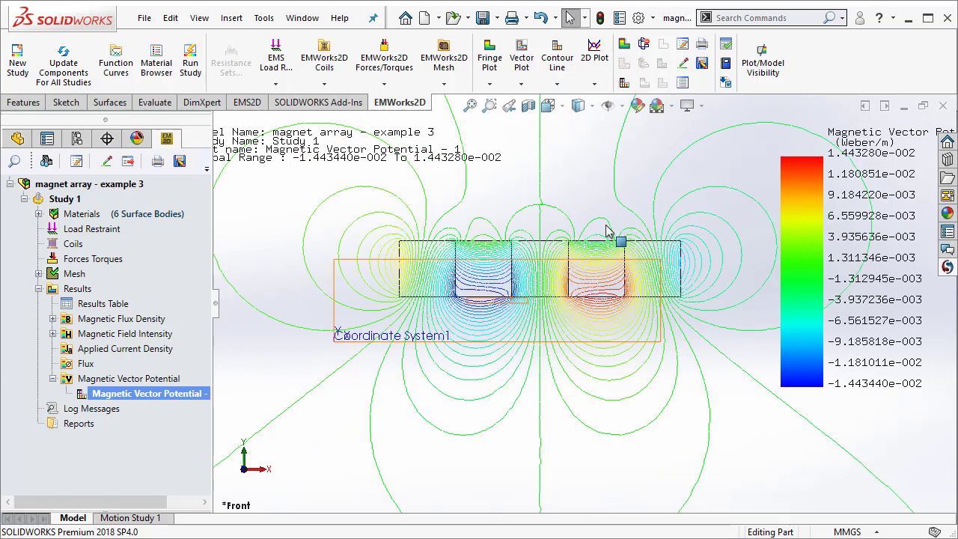
scroll(606, 236, down, 1)
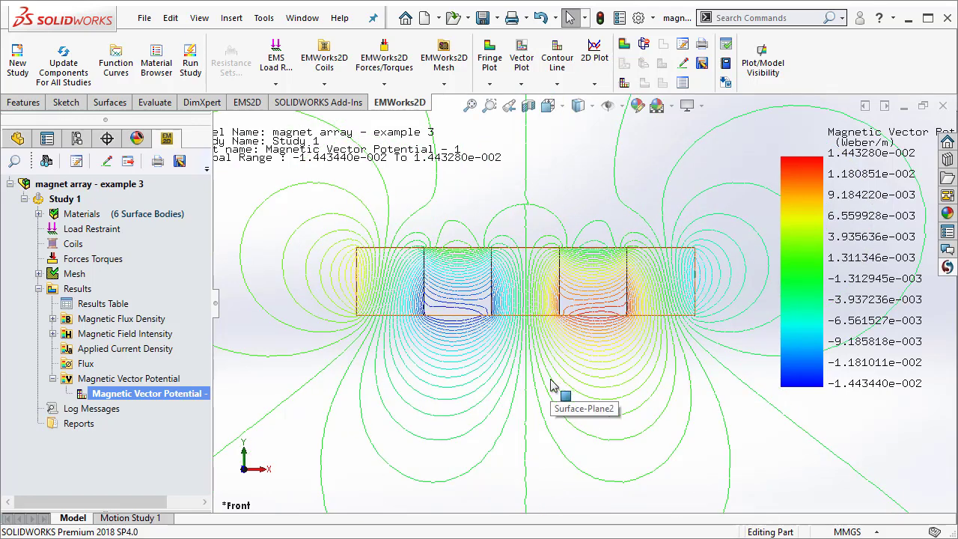
scroll(551, 387, up, 2)
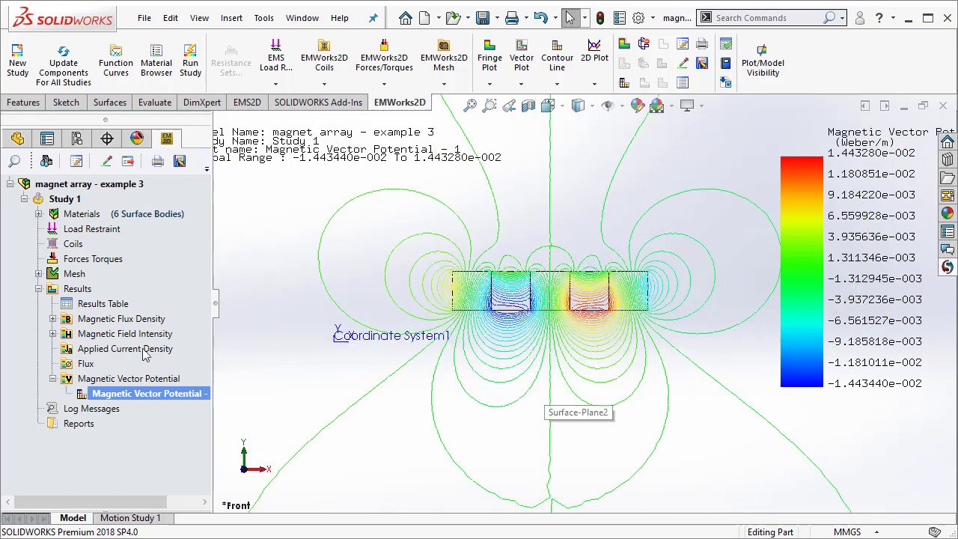
Display Magnetic Flux Density - 1 as a Tesla fringe plot, fitted to the view (about 0 to 1.77 T).
click(52, 318)
click(102, 334)
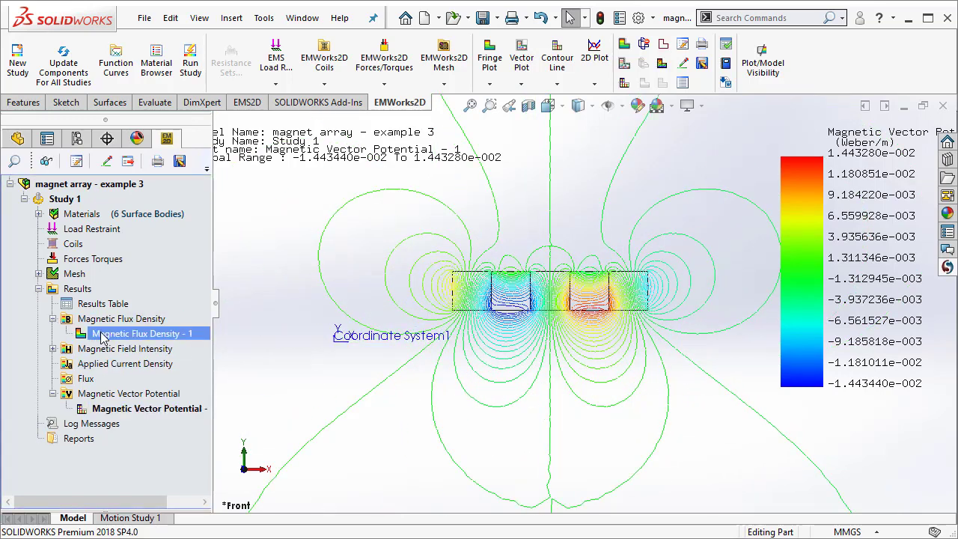
double_click(102, 337)
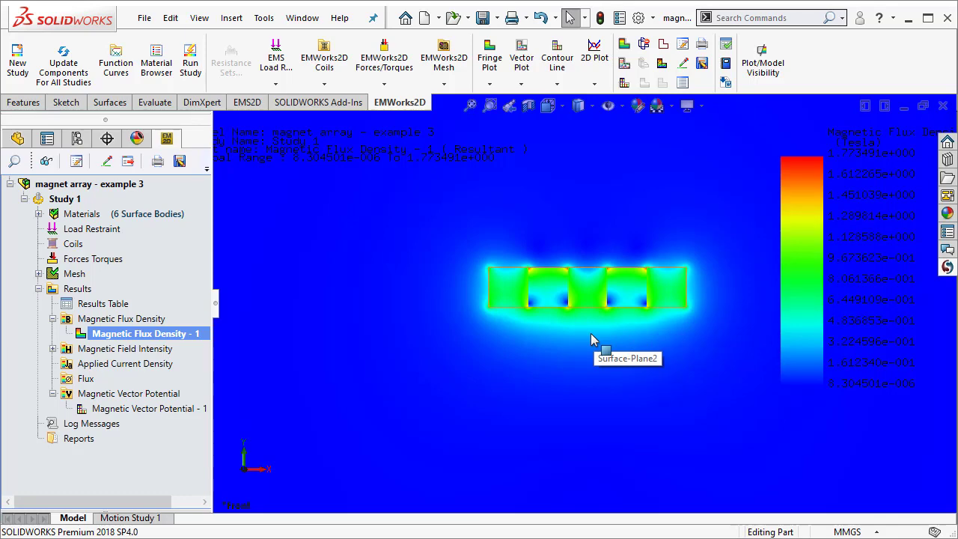
key(z)
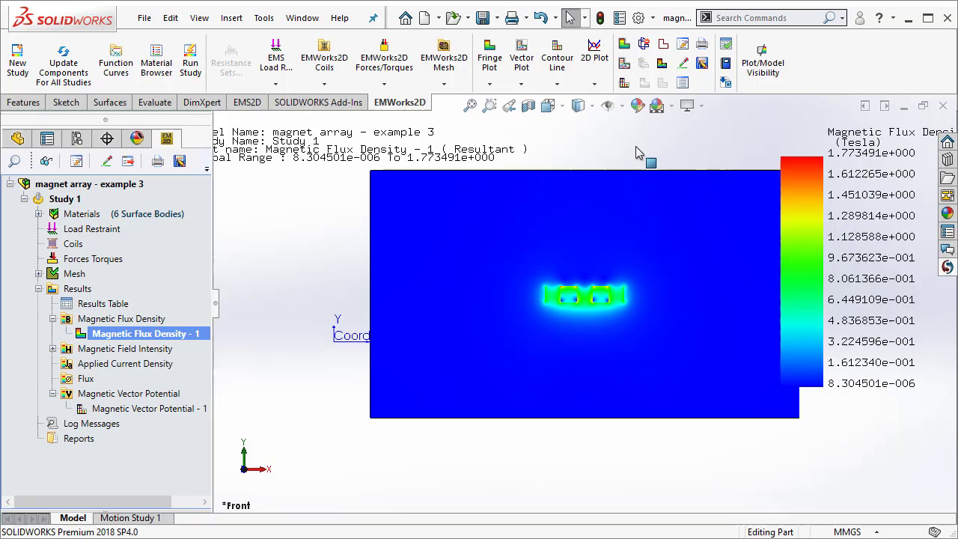
scroll(603, 338, down, 1)
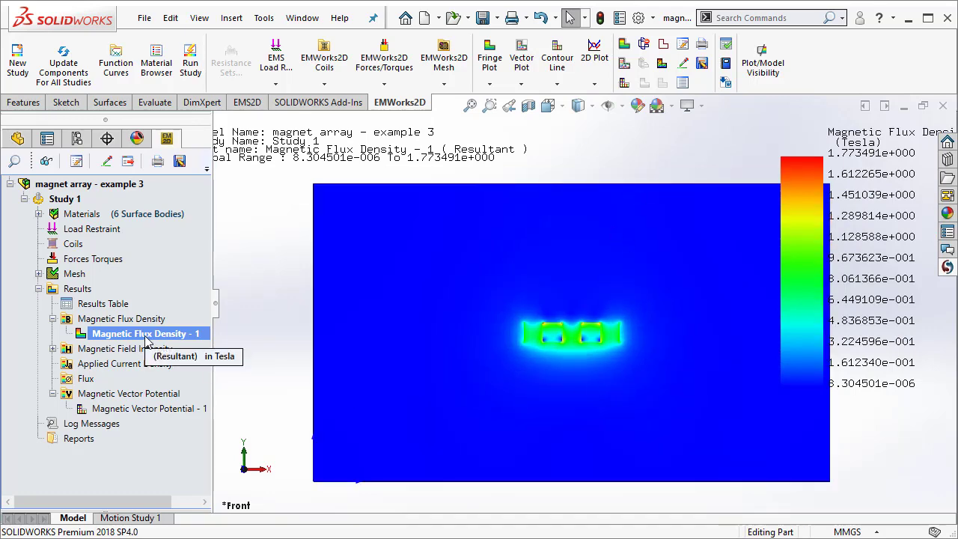
Add Magnetic Flux Density - 2 as a No Clipping Tesla vector plot around the magnets.
click(117, 319)
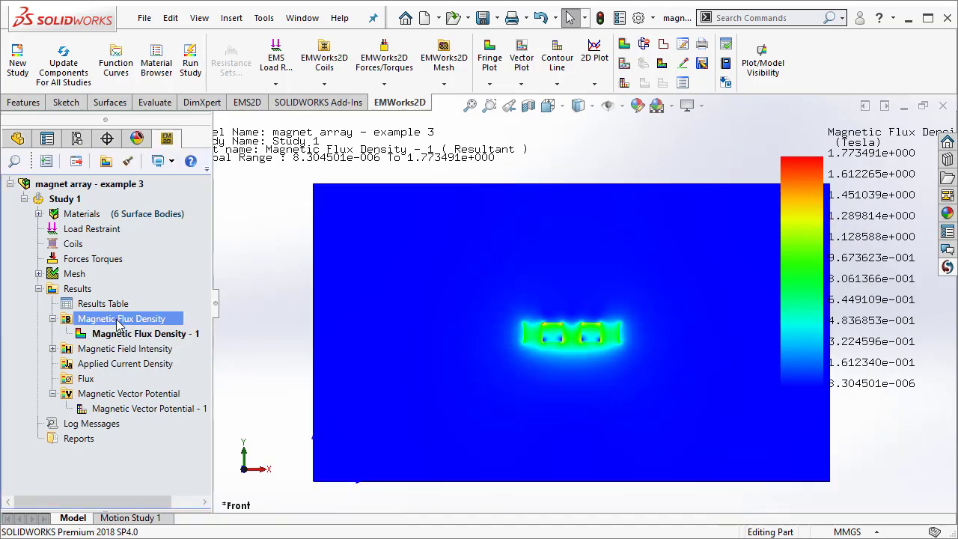
right_click(117, 319)
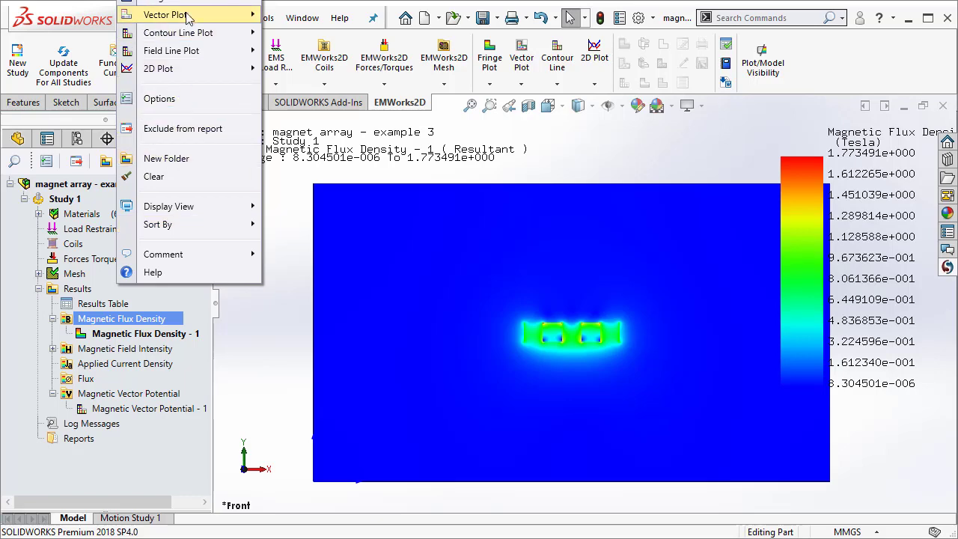
mouse_move(189, 16)
click(281, 16)
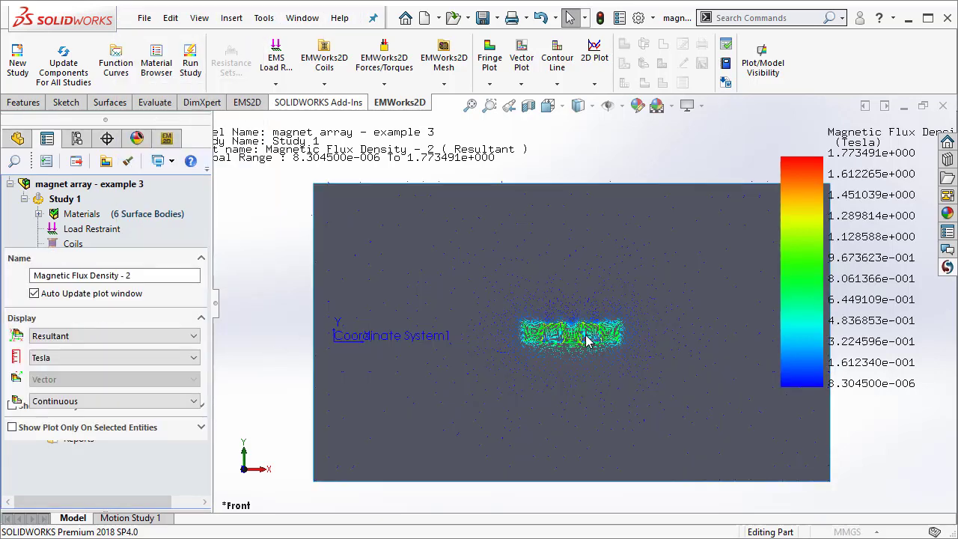
scroll(583, 321, down, 4)
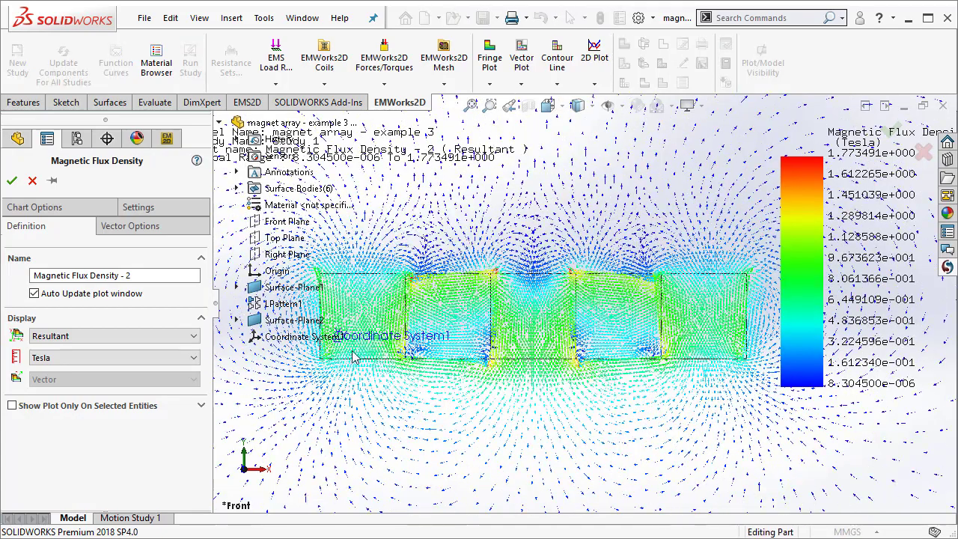
scroll(423, 368, up, 2)
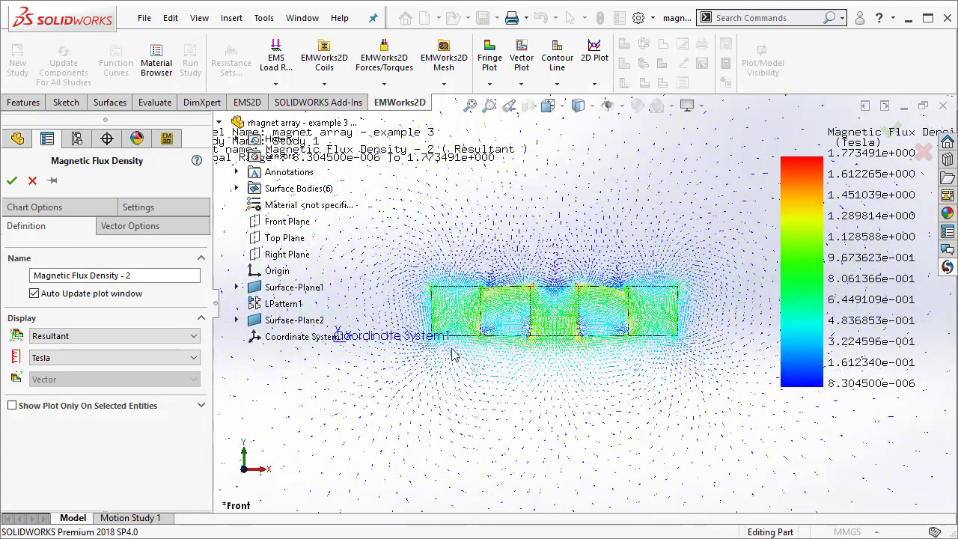
scroll(490, 328, down, 3)
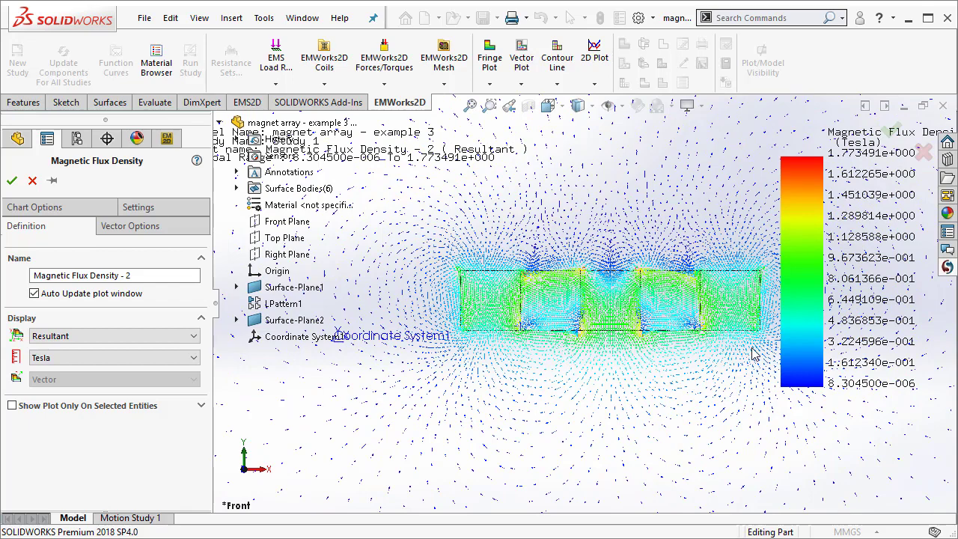
scroll(752, 353, down, 2)
scroll(600, 314, up, 2)
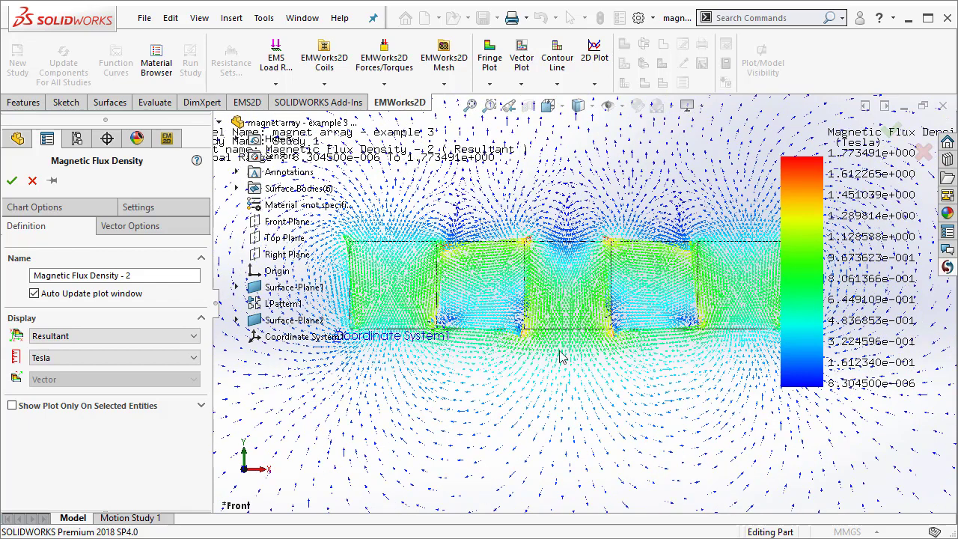
scroll(559, 352, down, 1)
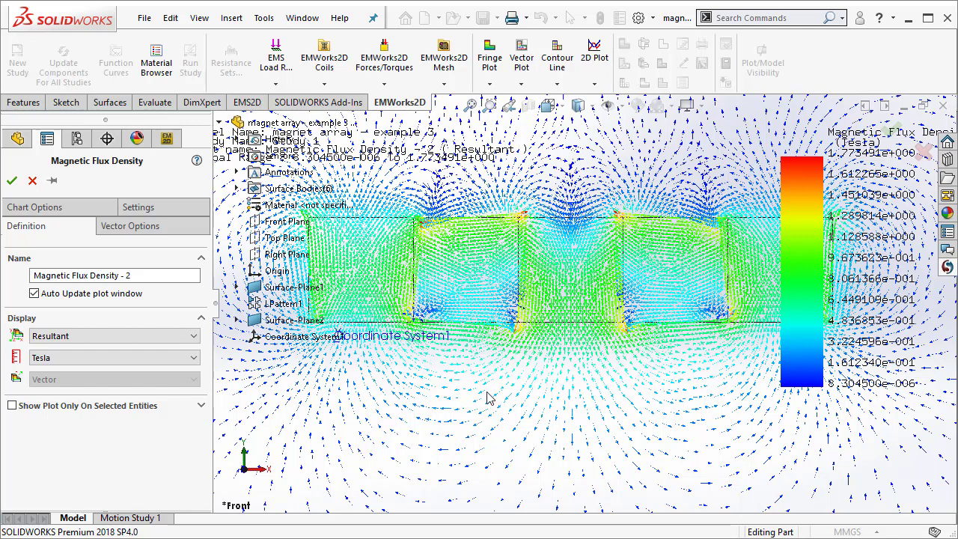
scroll(487, 396, up, 2)
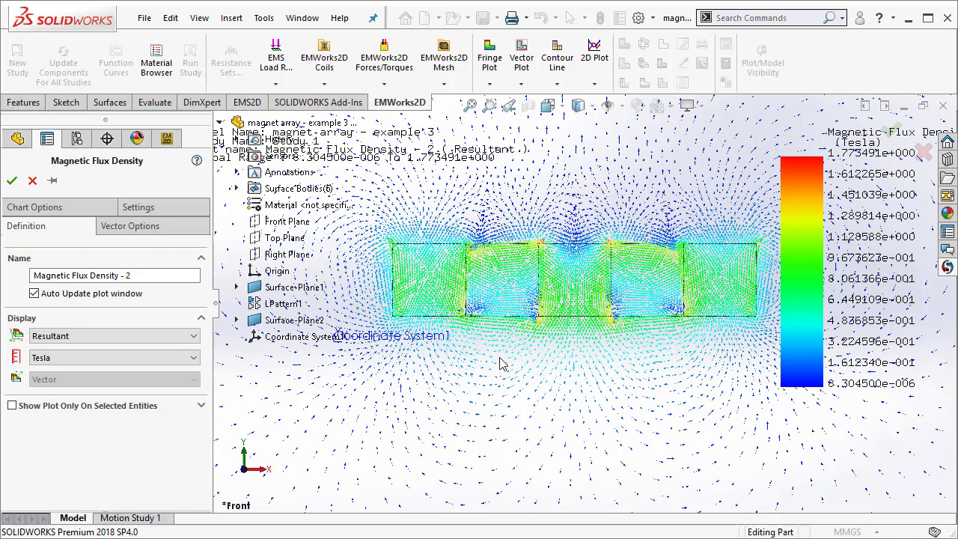
click(12, 181)
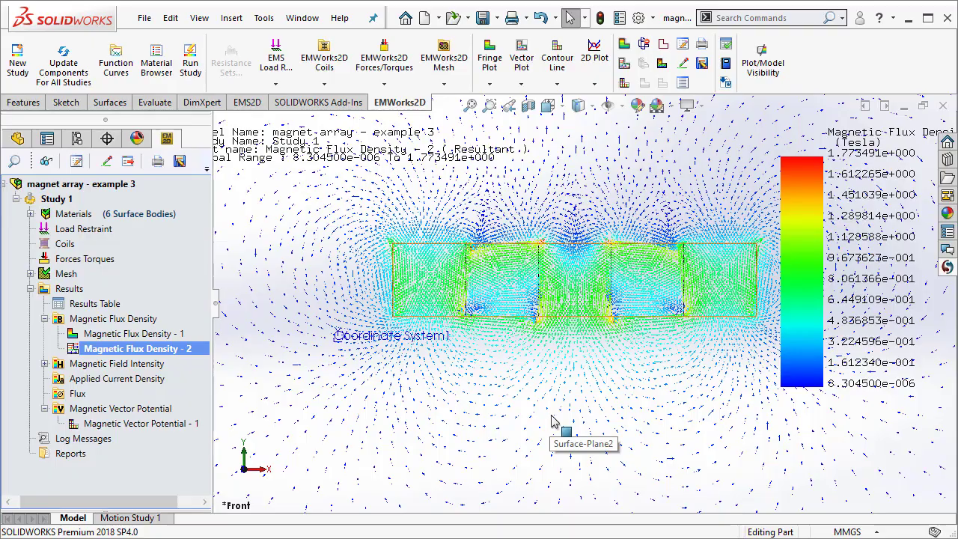